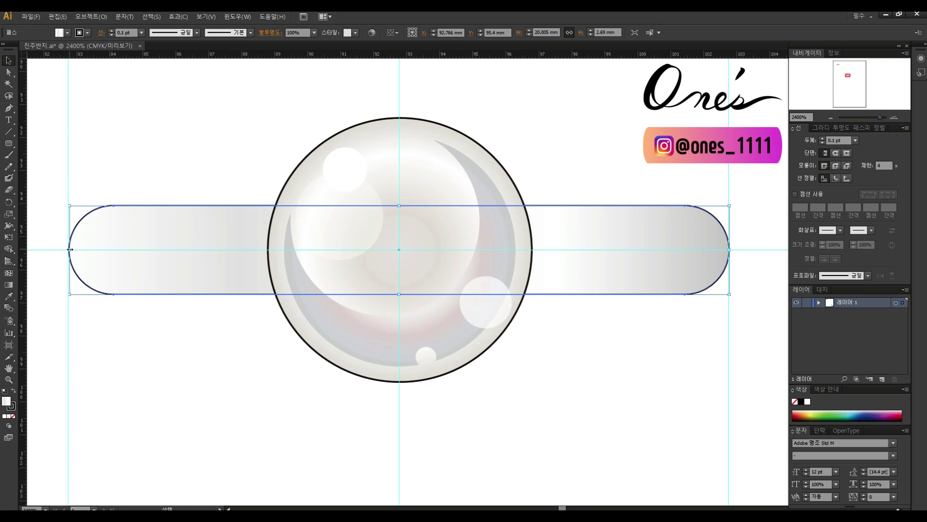
- Make scaled-down copies of the diamond at 1.5 mm and the bead at 0.2 mm, placing them below the band beside the pearl
{"action": "left_click", "coordinate": [675, 346]}
{"action": "left_click", "coordinate": [499, 333], "text": "ctrl+alt"}
{"action": "left_click_drag", "start_coordinate": [456, 83], "coordinate": [478, 103]}
{"action": "scroll", "coordinate": [576, 180], "scroll_direction": "up", "scroll_amount": 2}
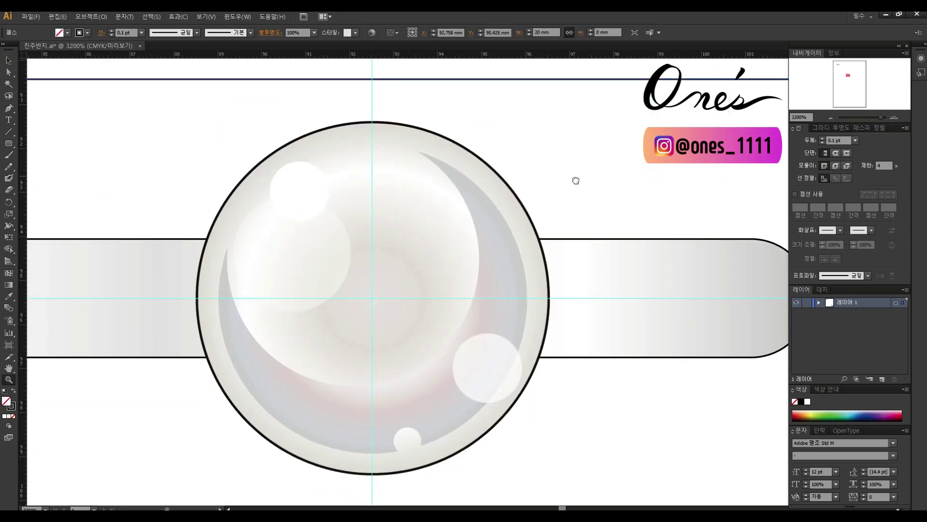
{"action": "scroll", "coordinate": [588, 228], "scroll_direction": "down", "scroll_amount": 6}
{"action": "left_click_drag", "start_coordinate": [239, 134], "coordinate": [167, 115]}
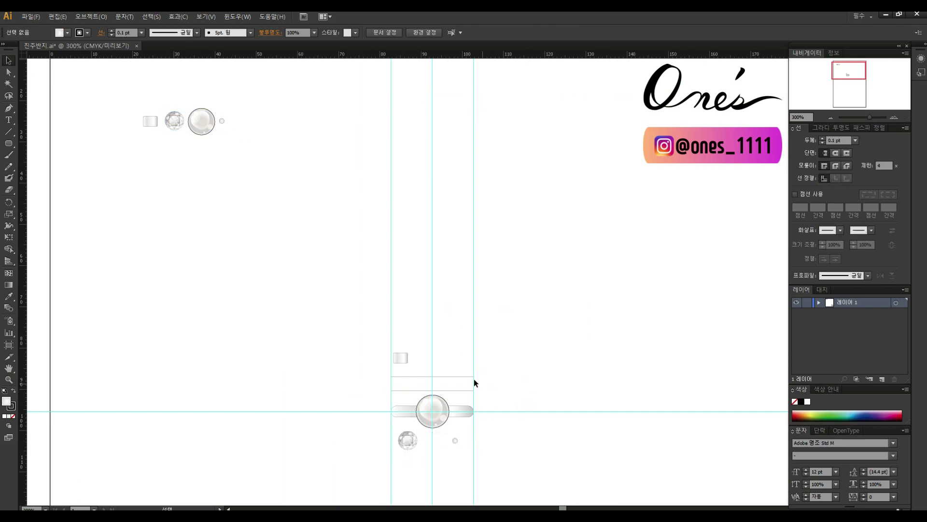
{"action": "scroll", "coordinate": [526, 403], "scroll_direction": "up", "scroll_amount": 5}
{"action": "left_click", "coordinate": [541, 397]}
{"action": "left_click_drag", "start_coordinate": [563, 224], "coordinate": [423, 399]}
{"action": "left_click_drag", "start_coordinate": [131, 420], "coordinate": [531, 283]}
{"action": "key", "text": "Return"}
{"action": "left_click", "coordinate": [612, 385]}
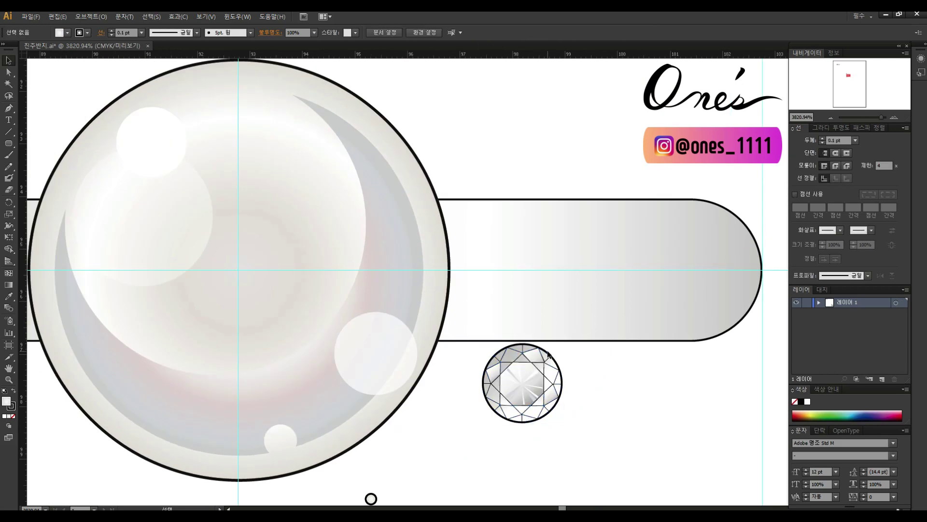
- Centre the 1.5 mm diamond on the band right of the pearl and place 0.2 mm beads directly above and below it
{"action": "key", "text": "a"}
{"action": "left_click", "coordinate": [551, 355]}
{"action": "key", "text": "v"}
{"action": "left_click_drag", "start_coordinate": [512, 354], "coordinate": [516, 241]}
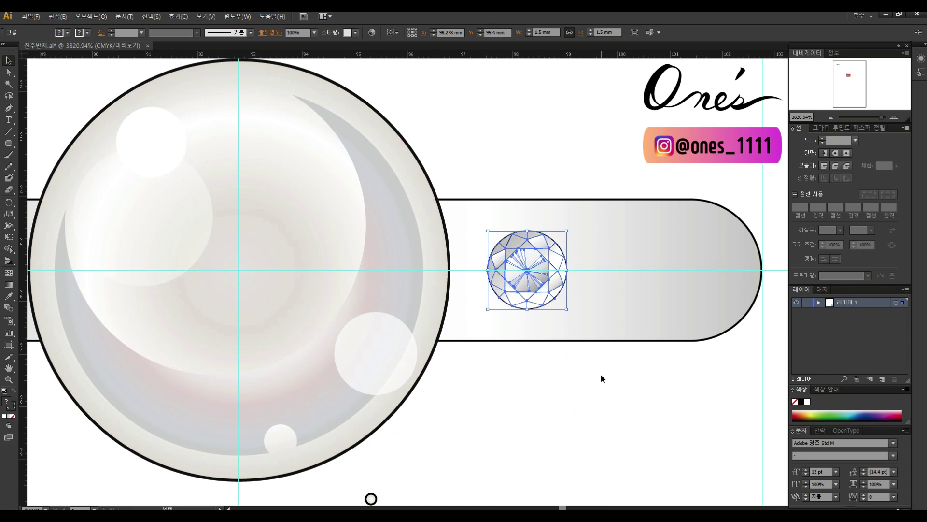
{"action": "scroll", "coordinate": [601, 375], "scroll_direction": "left", "scroll_amount": 1}
{"action": "left_click", "coordinate": [583, 350]}
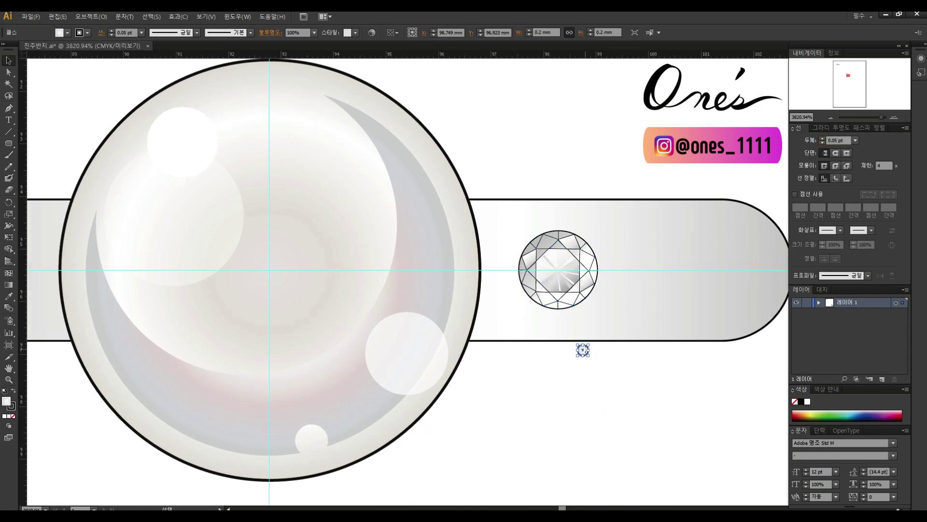
- Reduce the band's height symmetrically to about 1.95 mm, matching the outer edges of the two beads
{"action": "left_click", "coordinate": [568, 330]}
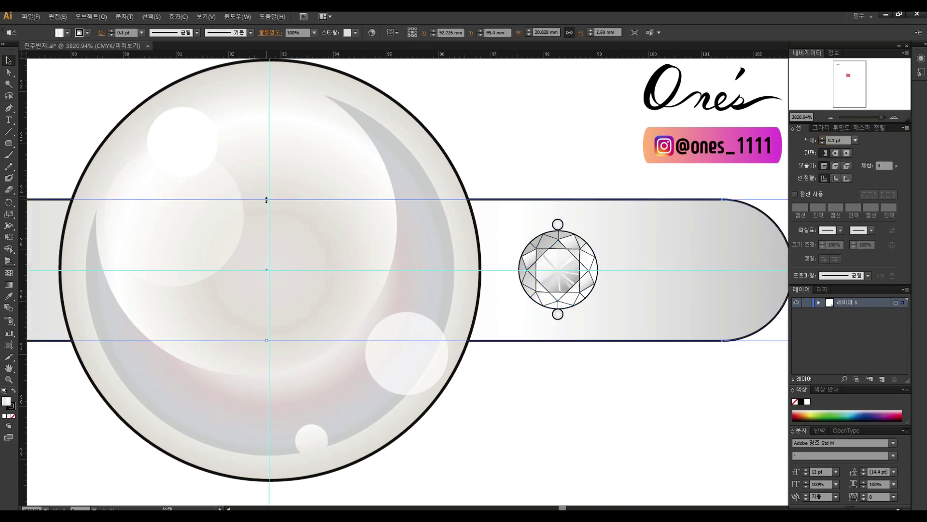
{"action": "left_click_drag", "start_coordinate": [510, 353], "coordinate": [468, 363]}
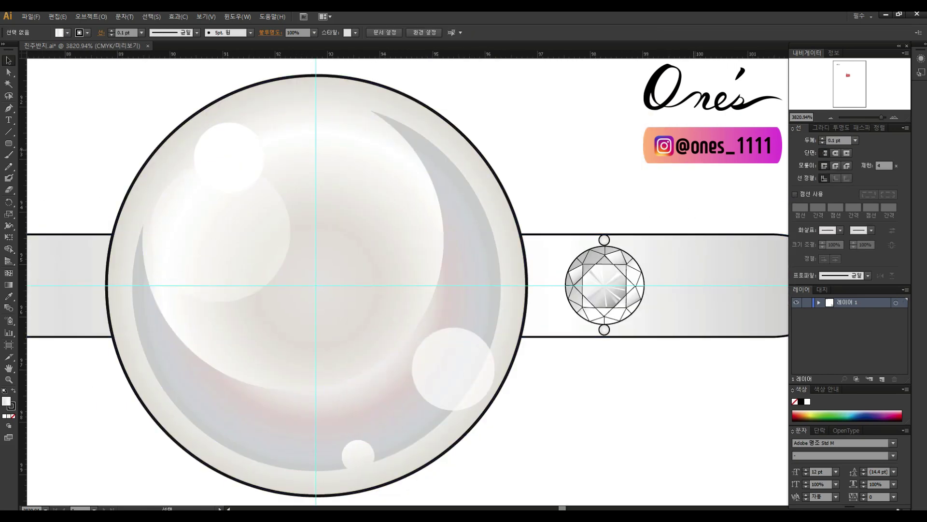
{"action": "left_click_drag", "start_coordinate": [783, 245], "coordinate": [581, 261]}
{"action": "left_click", "coordinate": [642, 260]}
- Adjust the anchor points of the band's rounded ends to tighten their corner curves on both sides
{"action": "key", "text": "a"}
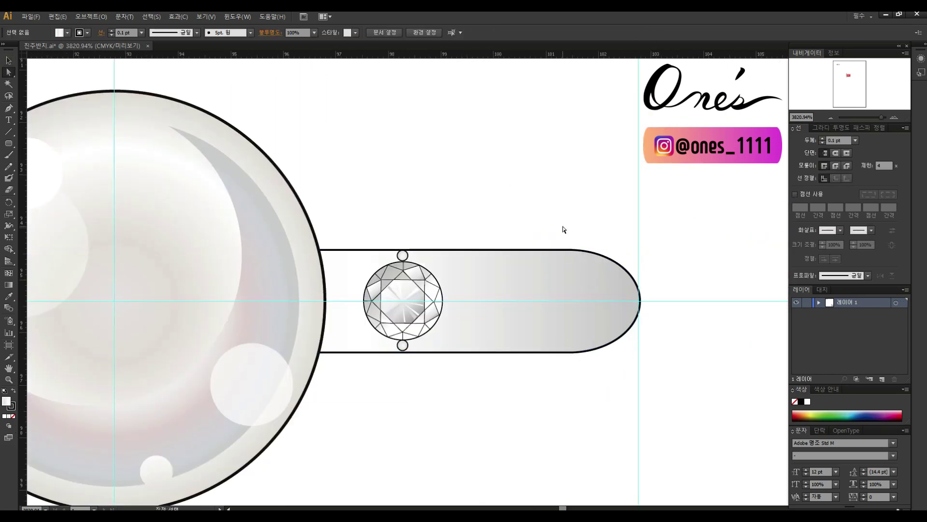
{"action": "left_click", "coordinate": [595, 322]}
{"action": "scroll", "coordinate": [531, 290], "scroll_direction": "left", "scroll_amount": 10}
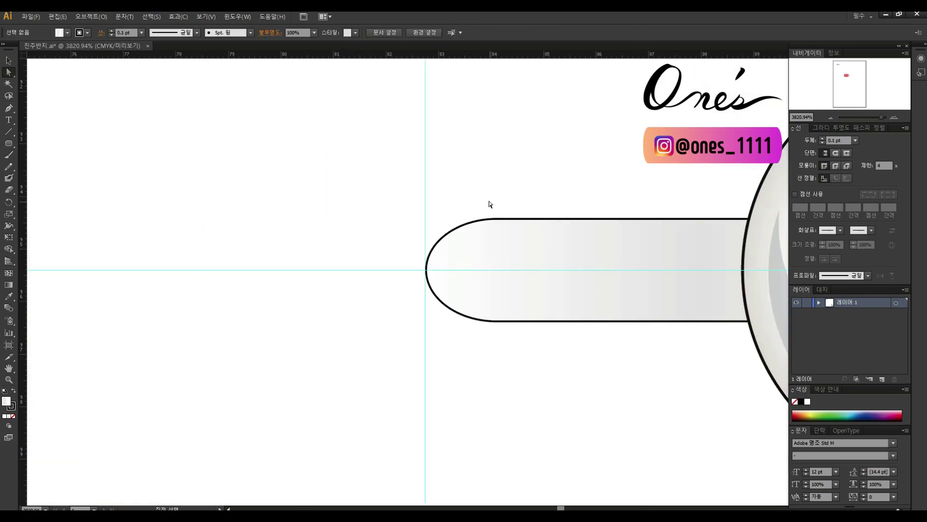
{"action": "left_click", "coordinate": [625, 377]}
{"action": "key", "text": "z"}
{"action": "left_click", "coordinate": [626, 376], "text": "alt"}
{"action": "left_click_drag", "start_coordinate": [308, 196], "coordinate": [600, 348]}
{"action": "left_click_drag", "start_coordinate": [611, 191], "coordinate": [522, 288]}
{"action": "left_click_drag", "start_coordinate": [340, 204], "coordinate": [629, 222]}
{"action": "key", "text": "v"}
{"action": "left_click", "coordinate": [634, 264]}
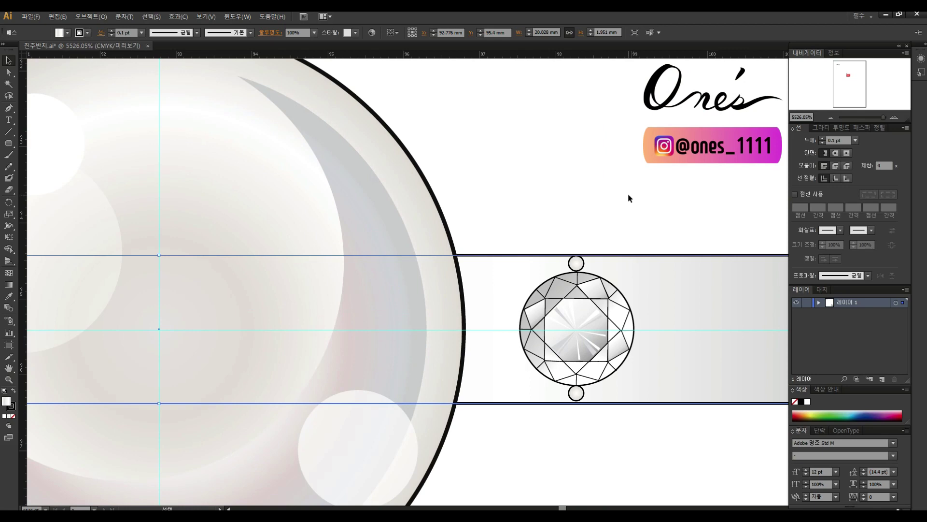
- Set the nearest horizontal line above the pearl to a 0.05 pt stroke and move it onto the band just below the upper bead
{"action": "key", "text": "ctrl+minus"}
{"action": "key", "text": "ctrl+minus"}
{"action": "key", "text": "ctrl+minus"}
{"action": "left_click", "coordinate": [550, 180]}
{"action": "type", "text": "0.05"}
{"action": "key", "text": "Return"}
{"action": "left_click_drag", "start_coordinate": [463, 180], "coordinate": [456, 319]}
{"action": "key", "text": "ctrl+plus"}
{"action": "key", "text": "ctrl+plus"}
{"action": "key", "text": "ctrl+plus"}
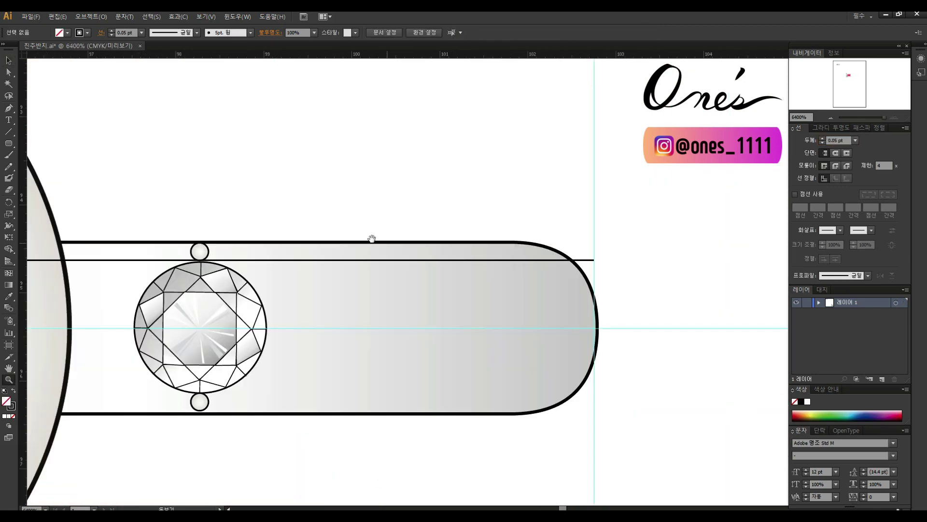
- Shorten the thin line at both ends to about 19.4 mm so it stops at the band's rounded outline
{"action": "scroll", "coordinate": [673, 255], "scroll_direction": "left", "scroll_amount": 2}
{"action": "left_click_drag", "start_coordinate": [689, 260], "coordinate": [662, 259]}
{"action": "left_click", "coordinate": [394, 186]}
{"action": "scroll", "coordinate": [395, 186], "scroll_direction": "left", "scroll_amount": 10}
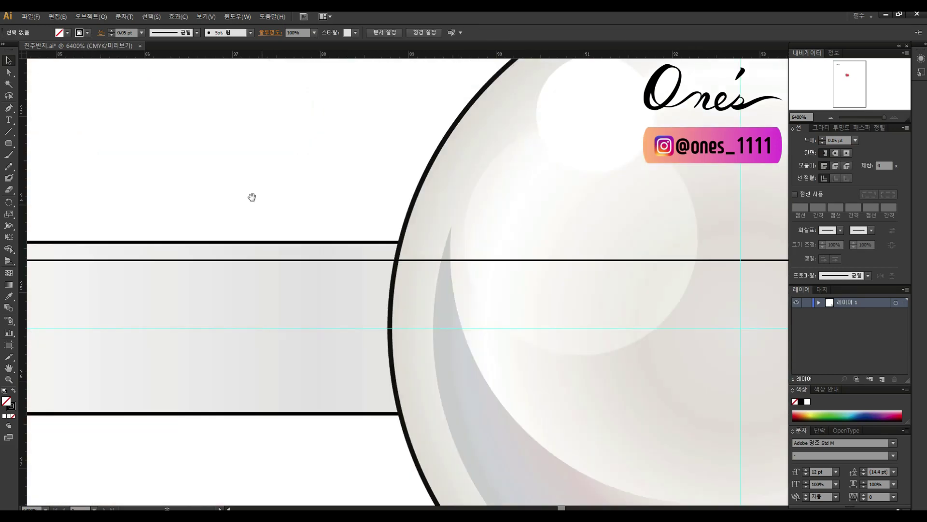
{"action": "left_click", "coordinate": [254, 260]}
{"action": "left_click_drag", "start_coordinate": [284, 261], "coordinate": [284, 260]}
- Bring the pearl group to the front so it covers the thin line
{"action": "scroll", "coordinate": [285, 260], "scroll_direction": "right", "scroll_amount": 6}
{"action": "left_click", "coordinate": [535, 195]}
{"action": "key", "text": "ctrl+shift+bracketright"}
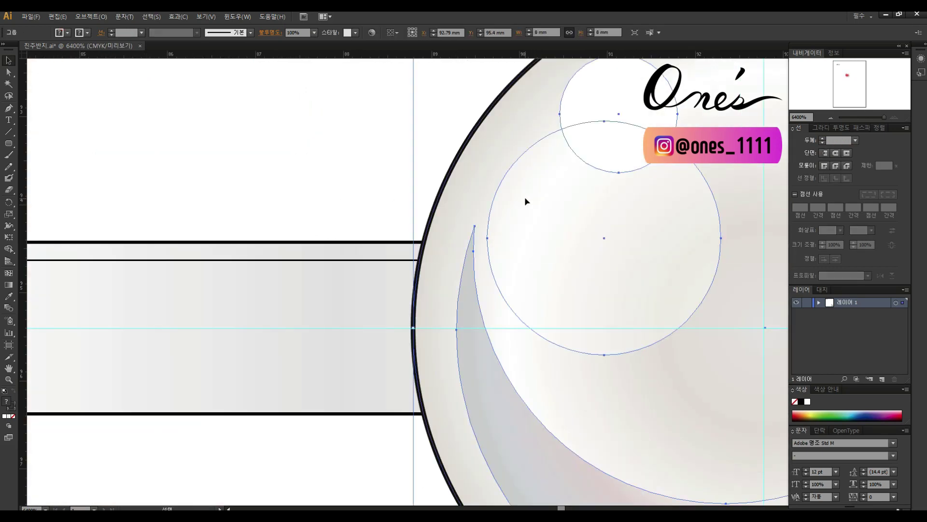
{"action": "left_click", "coordinate": [396, 186]}
- Reflect a copy of the thin line across the horizontal centre guide onto the band's lower edge
{"action": "key", "text": "z"}
{"action": "left_click", "coordinate": [551, 319], "text": "alt"}
{"action": "left_click_drag", "start_coordinate": [504, 214], "coordinate": [584, 321]}
{"action": "key", "text": "v"}
{"action": "left_click", "coordinate": [540, 214]}
{"action": "key", "text": "o"}
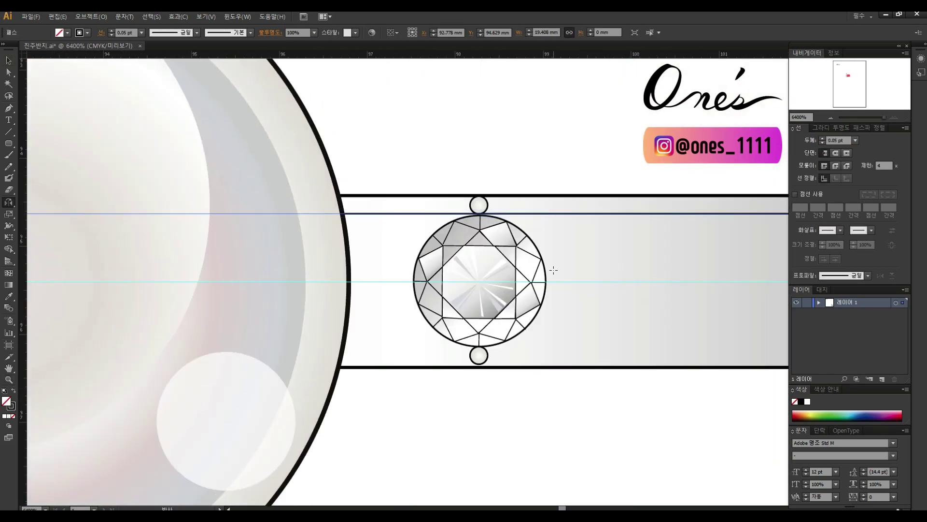
{"action": "left_click_drag", "start_coordinate": [573, 215], "coordinate": [569, 387]}
{"action": "key", "text": "v"}
- Align the lower bead with the lower line and enlarge the diamond slightly to touch both inner lines
{"action": "left_click", "coordinate": [484, 359]}
{"action": "left_click", "coordinate": [488, 393]}
{"action": "left_click", "coordinate": [524, 245]}
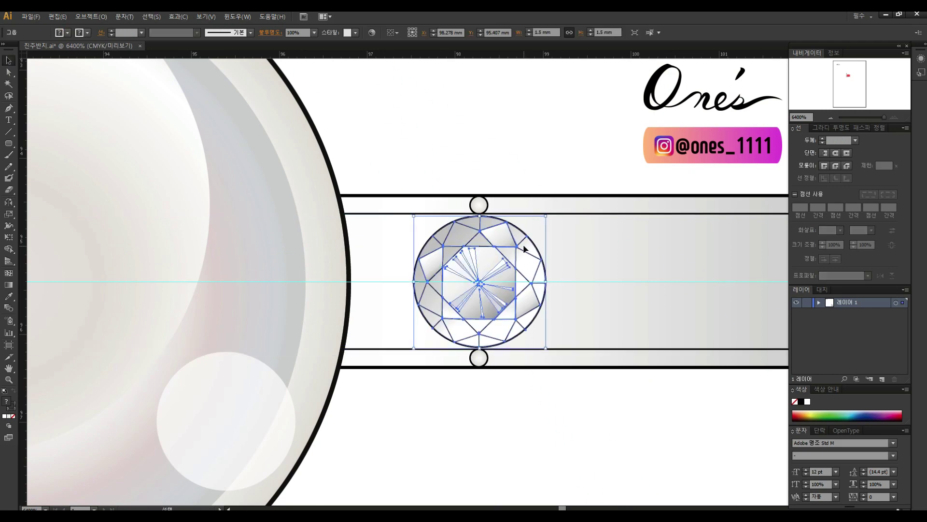
{"action": "left_click_drag", "start_coordinate": [547, 216], "coordinate": [548, 213]}
{"action": "left_click", "coordinate": [562, 246]}
- Move the upper bead off the band to below it and remove the bead under the diamond
{"action": "key", "text": "z"}
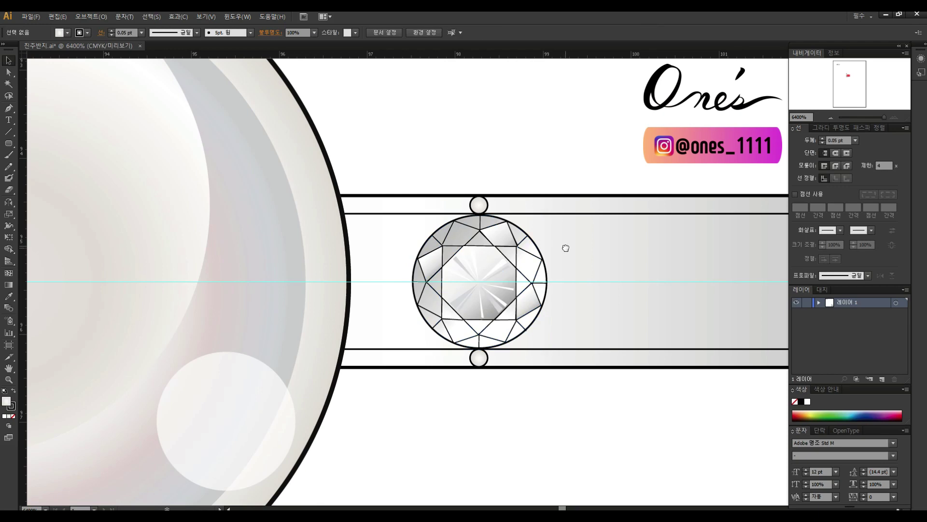
{"action": "key", "text": "ctrl+minus"}
{"action": "key", "text": "ctrl+minus"}
{"action": "key", "text": "ctrl+minus"}
{"action": "key", "text": "ctrl+minus"}
{"action": "left_click_drag", "start_coordinate": [476, 275], "coordinate": [448, 283]}
{"action": "left_click_drag", "start_coordinate": [225, 232], "coordinate": [521, 343]}
{"action": "key", "text": "v"}
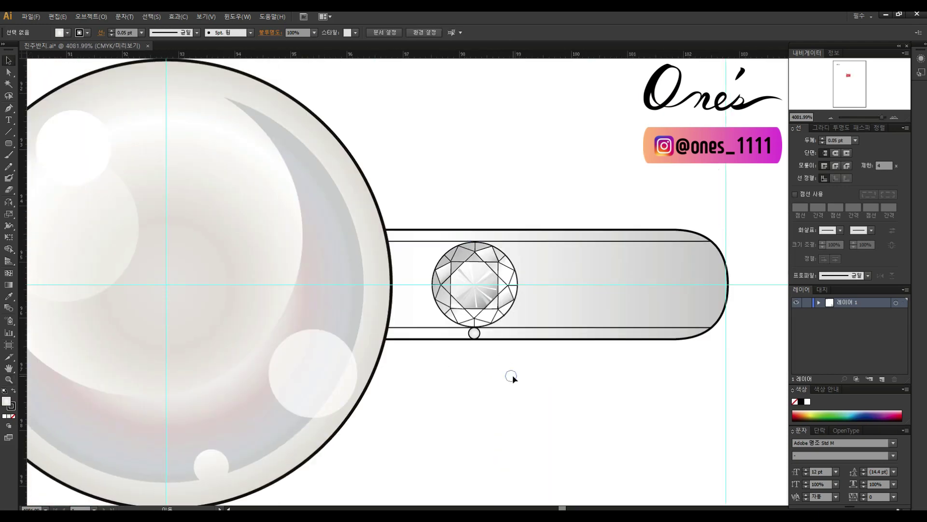
{"action": "key", "text": "ctrl+minus"}
{"action": "key", "text": "ctrl+minus"}
{"action": "key", "text": "ctrl+minus"}
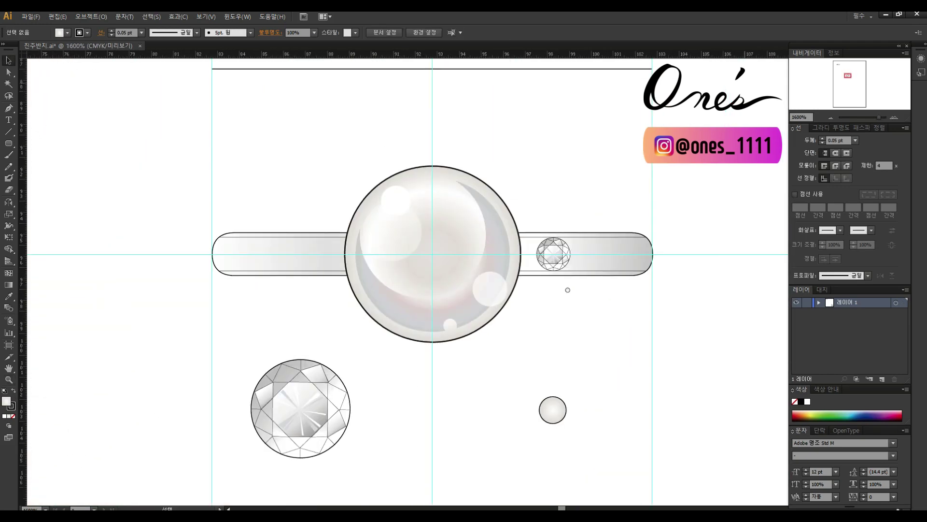
- Delete the large diamond below the ring
{"action": "left_click", "coordinate": [301, 408]}
{"action": "left_click", "coordinate": [574, 349]}
{"action": "scroll", "coordinate": [440, 254], "scroll_direction": "up", "scroll_amount": 1}
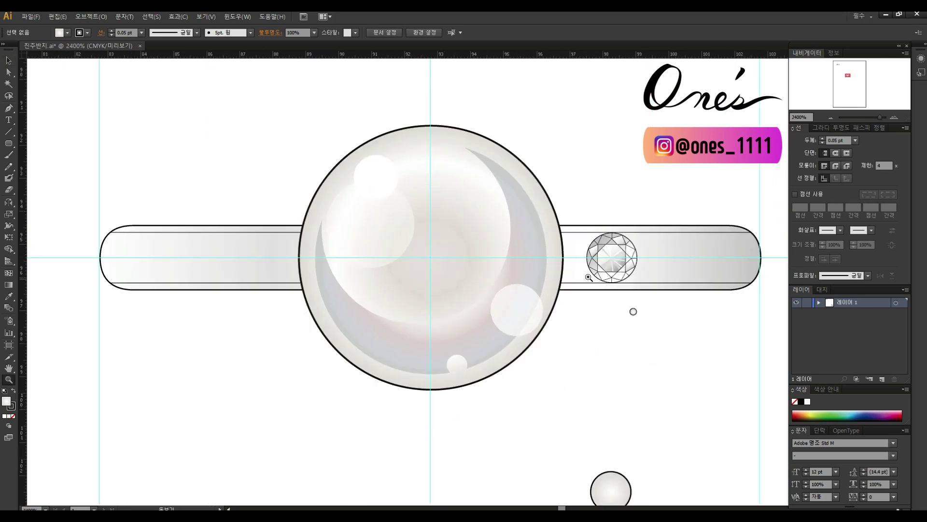
- Draw a wide rounded rectangle about 10 mm wide centred on the pearl and bring the pearl group in front of it
{"action": "left_click_drag", "start_coordinate": [12, 145], "coordinate": [69, 169]}
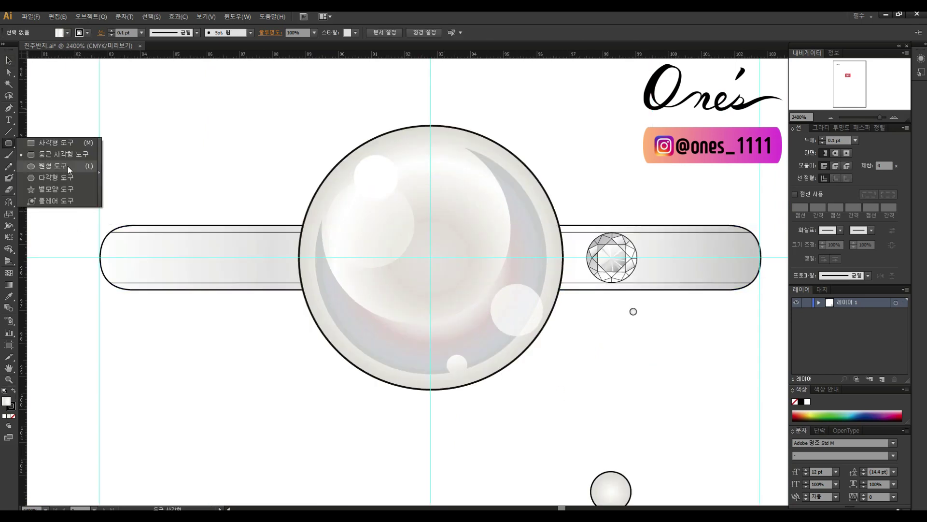
{"action": "left_click", "coordinate": [69, 169]}
{"action": "left_click_drag", "start_coordinate": [430, 257], "coordinate": [594, 333]}
{"action": "key", "text": "v"}
{"action": "left_click", "coordinate": [490, 151]}
{"action": "key", "text": "ctrl+shift+bracketright"}
{"action": "left_click", "coordinate": [616, 152]}
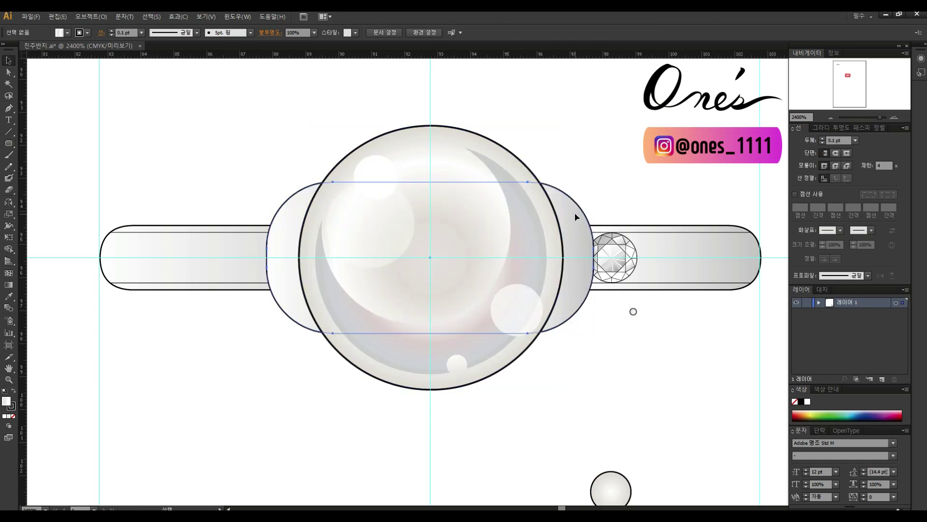
- Resize the rounded shape behind the pearl symmetrically to about 10 mm wide and 4 mm high
{"action": "left_click", "coordinate": [560, 213]}
{"action": "left_click_drag", "start_coordinate": [430, 180], "coordinate": [430, 196]}
{"action": "left_click", "coordinate": [600, 347]}
{"action": "key", "text": "z"}
{"action": "left_click", "coordinate": [461, 215], "text": "alt"}
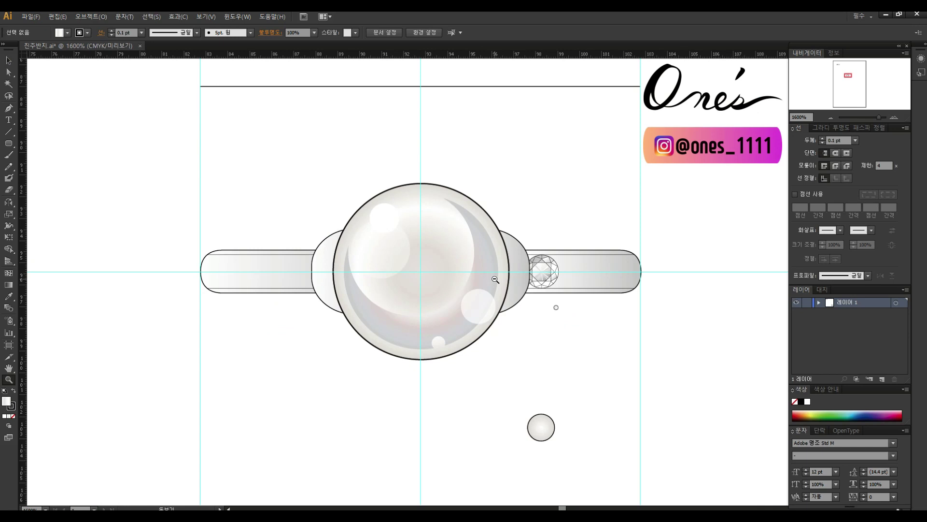
{"action": "left_click", "coordinate": [461, 214], "text": "alt"}
{"action": "left_click_drag", "start_coordinate": [576, 131], "coordinate": [313, 397]}
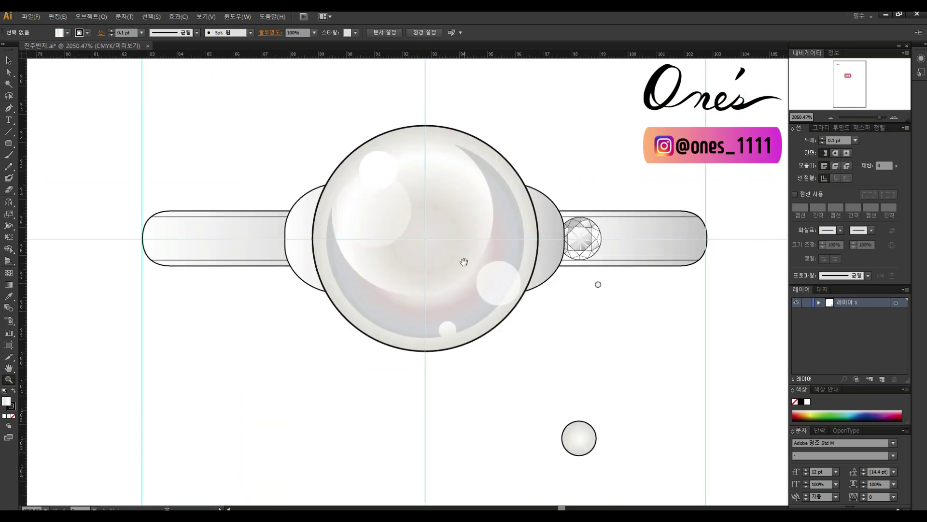
{"action": "left_click", "coordinate": [546, 208]}
{"action": "scroll", "coordinate": [480, 217], "scroll_direction": "up", "scroll_amount": 2}
{"action": "left_click_drag", "start_coordinate": [637, 262], "coordinate": [639, 263]}
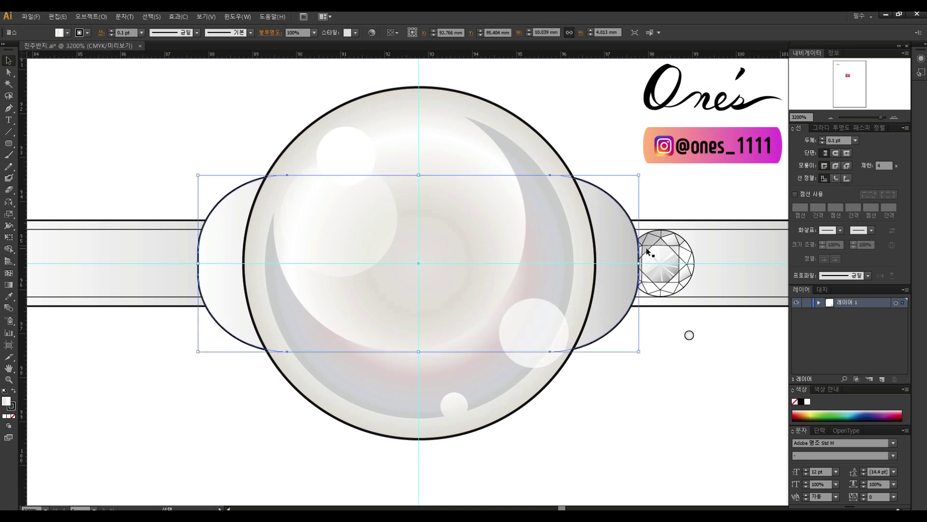
- Duplicate the rounded shape as an unfilled 0.05 pt outline, centred inside the original at about 9.7 by 3.9 mm
{"action": "left_click_drag", "start_coordinate": [590, 219], "coordinate": [590, 238]}
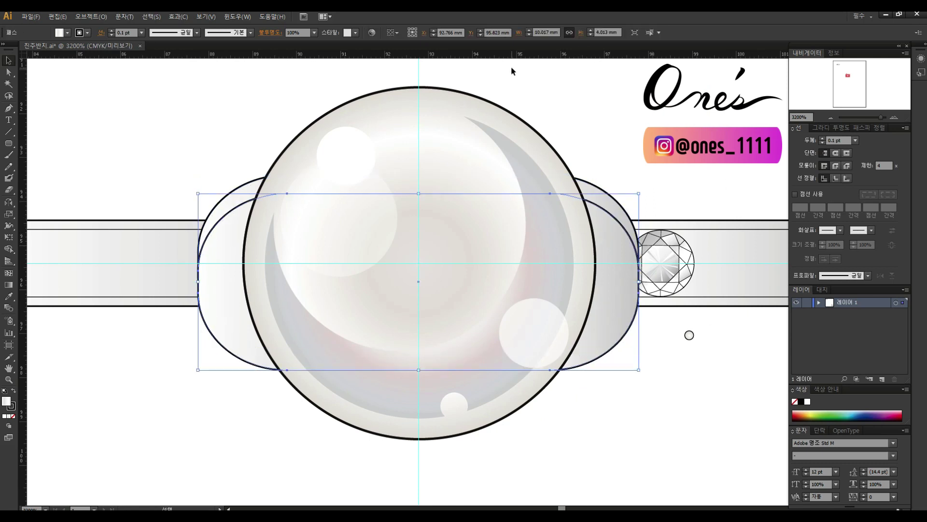
{"action": "left_click", "coordinate": [13, 415]}
{"action": "left_click_drag", "start_coordinate": [639, 193], "coordinate": [631, 212]}
{"action": "left_click_drag", "start_coordinate": [615, 263], "coordinate": [633, 264]}
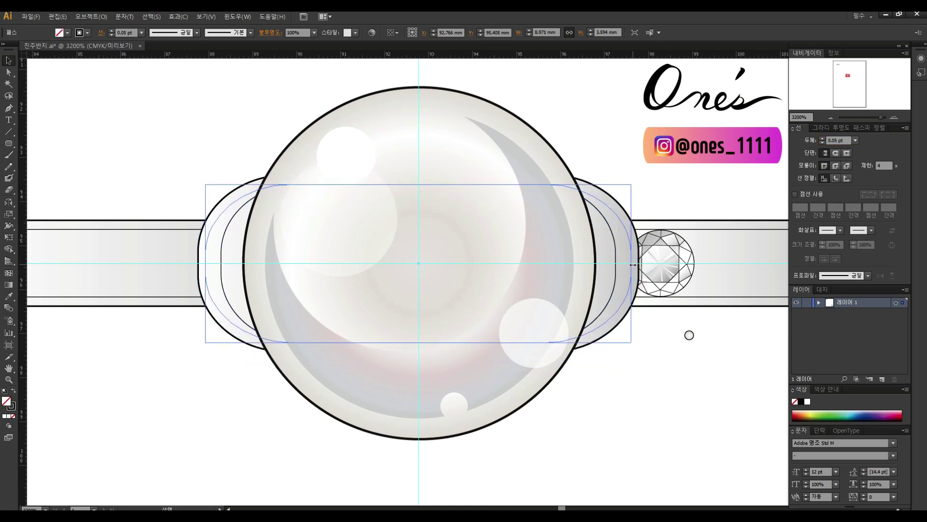
{"action": "left_click_drag", "start_coordinate": [418, 184], "coordinate": [419, 178]}
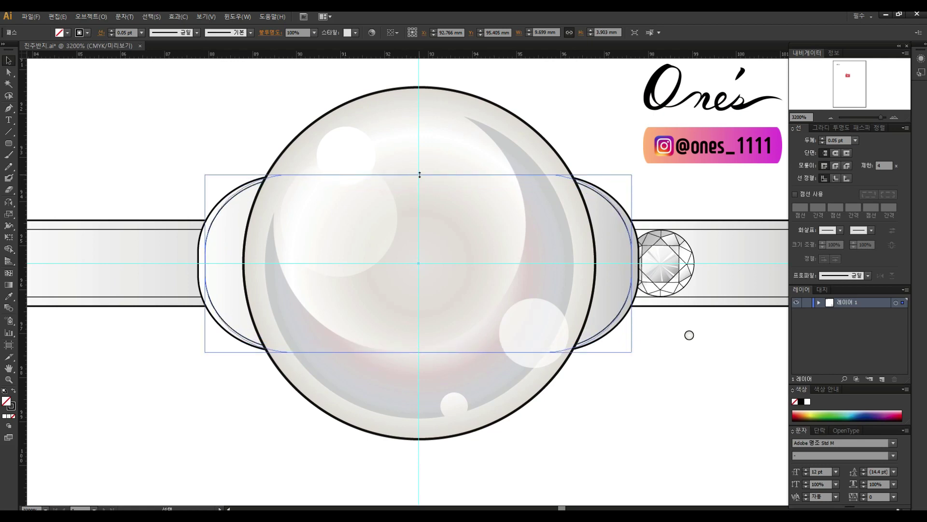
{"action": "key", "text": "ctrl+shift+a"}
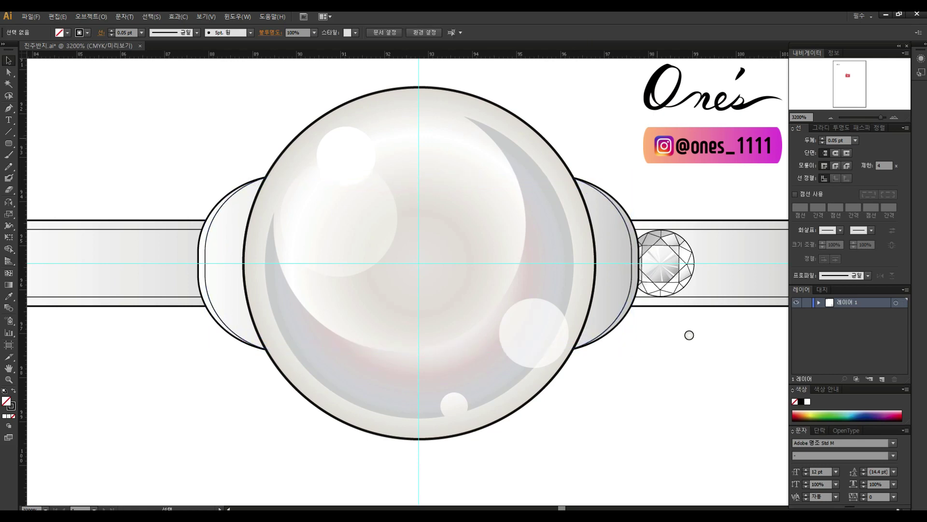
- Duplicate the thin rounded outline and scale it to about 8.3 by 3.5 mm, centred behind the pearl
{"action": "left_click", "coordinate": [623, 219]}
{"action": "left_click", "coordinate": [419, 268]}
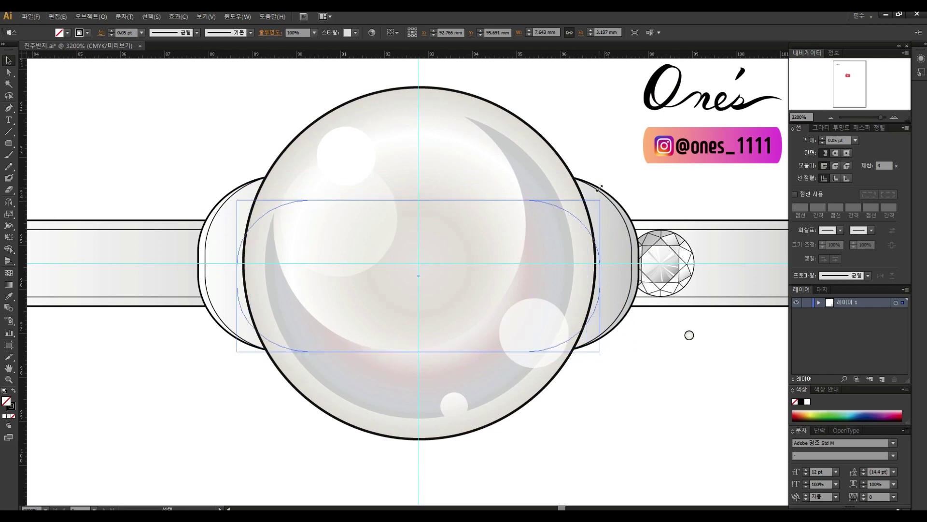
{"action": "left_click_drag", "start_coordinate": [419, 268], "coordinate": [420, 256]}
{"action": "left_click_drag", "start_coordinate": [599, 263], "coordinate": [602, 264]}
{"action": "left_click_drag", "start_coordinate": [235, 263], "coordinate": [236, 263]}
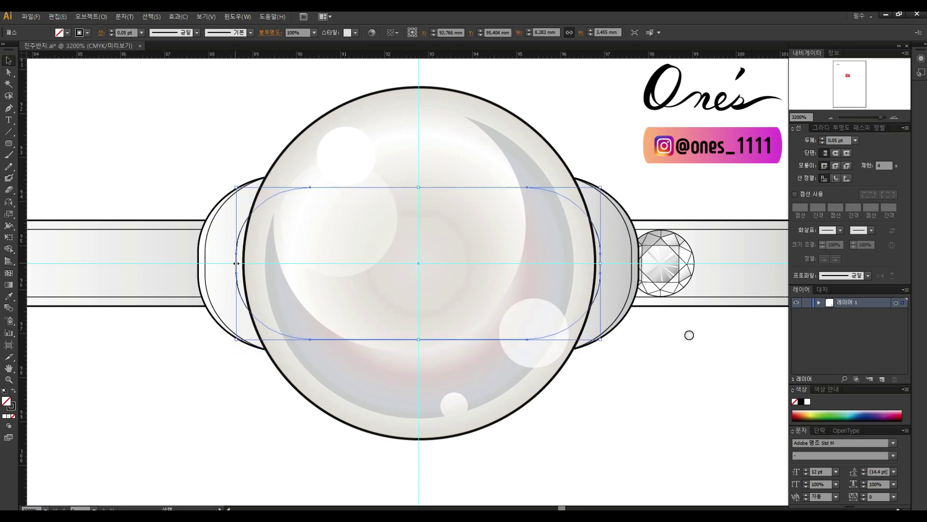
{"action": "key", "text": "ctrl+shift+a"}
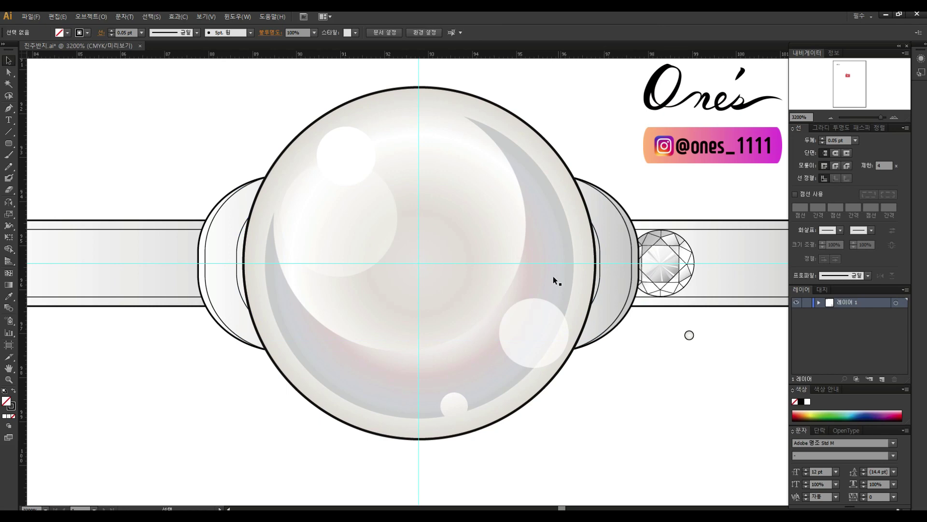
- Scale down the rounded shape and its outer thin outline together about their centre until they reach the diamond's edge
{"action": "key", "text": "ctrl+minus"}
{"action": "key", "text": "ctrl+minus"}
{"action": "left_click_drag", "start_coordinate": [565, 224], "coordinate": [611, 230]}
{"action": "key", "text": "z"}
{"action": "left_click_drag", "start_coordinate": [612, 166], "coordinate": [315, 393]}
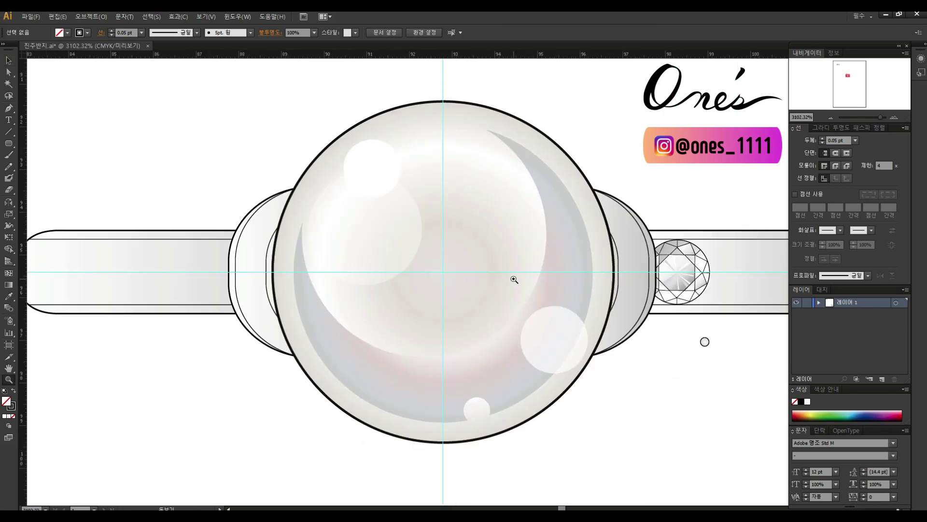
{"action": "left_click", "coordinate": [513, 279]}
{"action": "left_click_drag", "start_coordinate": [516, 275], "coordinate": [520, 283]}
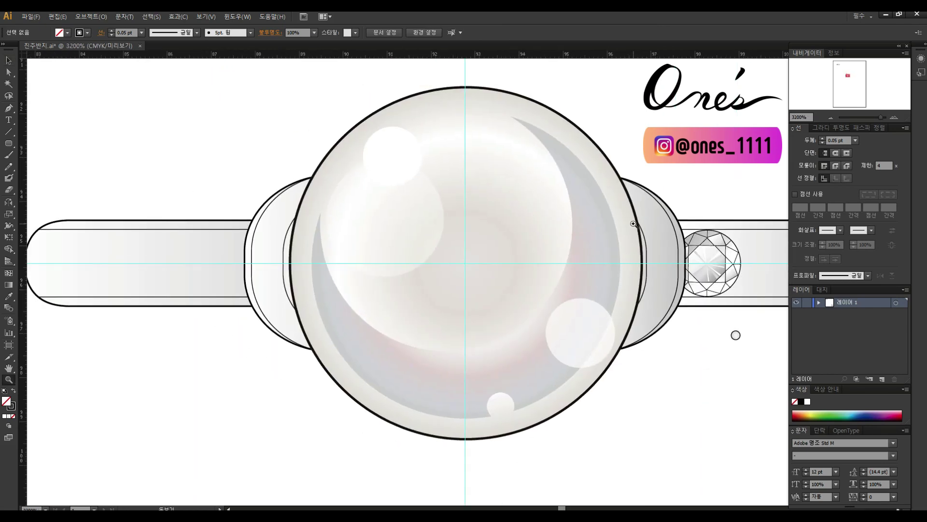
{"action": "left_click_drag", "start_coordinate": [650, 204], "coordinate": [651, 205]}
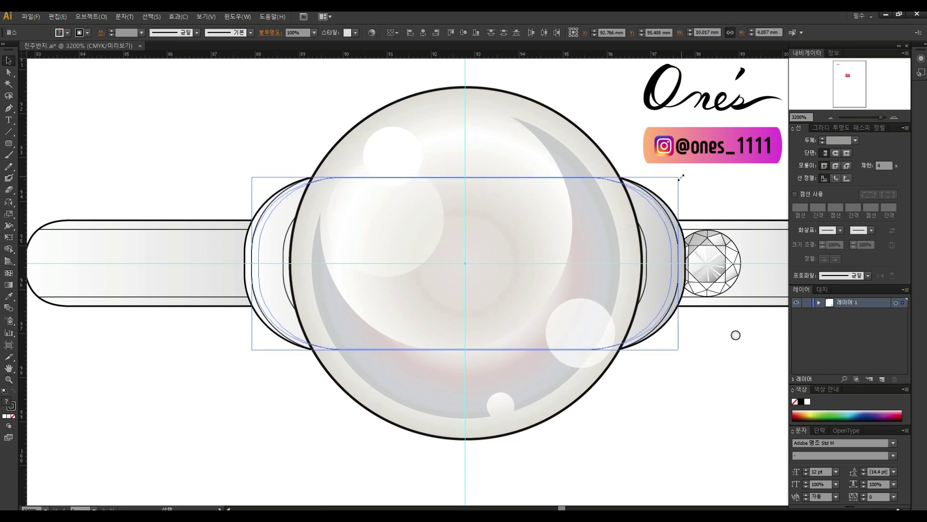
{"action": "left_click", "coordinate": [681, 170]}
- Examine the whole ring and how the rounded outlines meet the pearl and the side diamond
{"action": "key", "text": "ctrl+minus"}
{"action": "key", "text": "ctrl+minus"}
{"action": "key", "text": "ctrl+minus"}
{"action": "key", "text": "ctrl+minus"}
{"action": "key", "text": "ctrl+minus"}
{"action": "key", "text": "z"}
{"action": "left_click_drag", "start_coordinate": [494, 230], "coordinate": [423, 293]}
{"action": "key", "text": "ctrl+plus"}
{"action": "left_click_drag", "start_coordinate": [452, 326], "coordinate": [549, 311]}
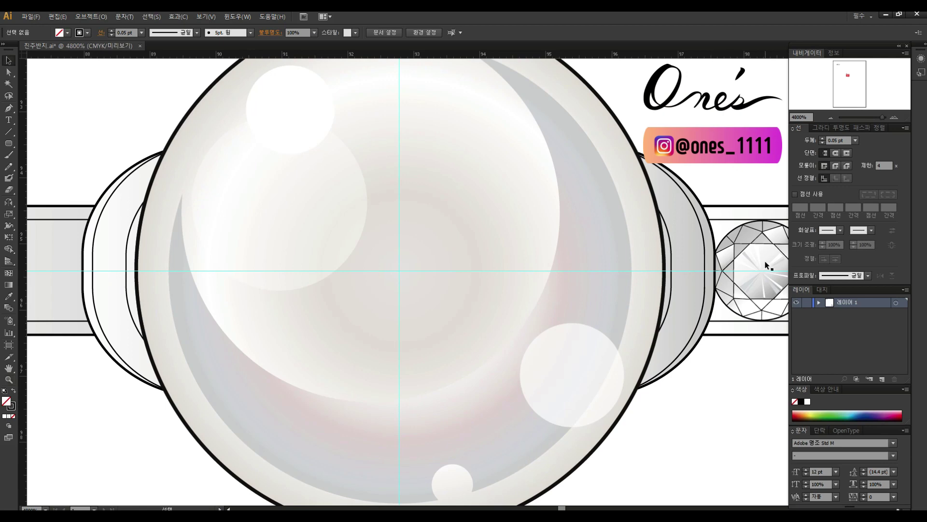
- Duplicate the side diamond below the band and set the copy's size to 0.9 mm
{"action": "key", "text": "ctrl+minus"}
{"action": "key", "text": "ctrl+minus"}
{"action": "key", "text": "ctrl+minus"}
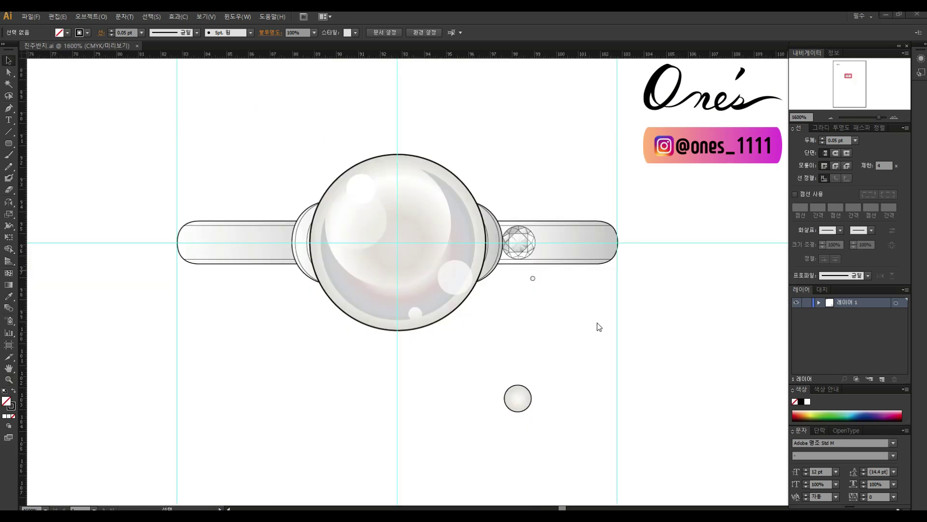
{"action": "left_click_drag", "start_coordinate": [557, 195], "coordinate": [372, 311]}
{"action": "key", "text": "v"}
{"action": "left_click", "coordinate": [567, 251]}
{"action": "left_click_drag", "start_coordinate": [566, 252], "coordinate": [529, 400]}
{"action": "left_click_drag", "start_coordinate": [559, 369], "coordinate": [532, 395]}
{"action": "left_click", "coordinate": [555, 299]}
{"action": "scroll", "coordinate": [566, 341], "scroll_direction": "down", "scroll_amount": 3}
{"action": "scroll", "coordinate": [566, 342], "scroll_direction": "up", "scroll_amount": 2}
{"action": "left_click", "coordinate": [511, 405]}
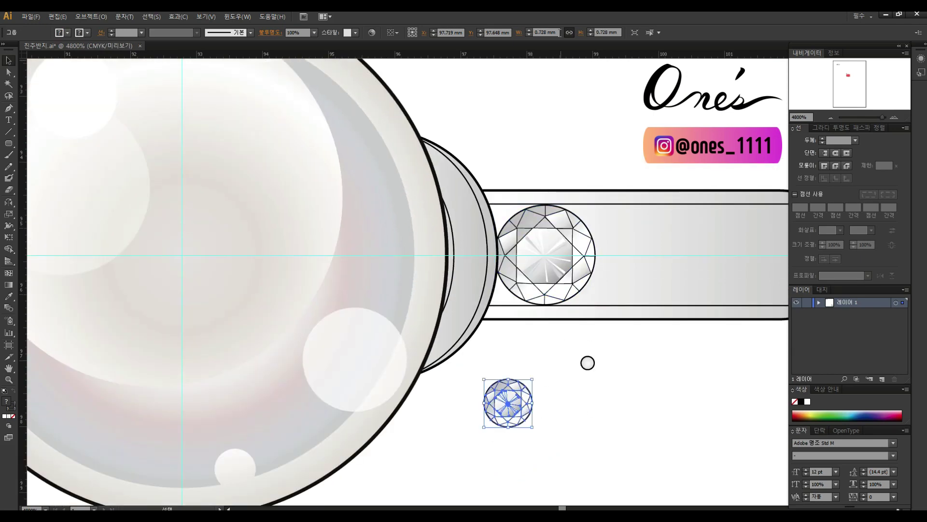
{"action": "type", "text": "0.9"}
{"action": "key", "text": "Return"}
- Place a copy of the 0.9 mm diamond on the right shoulder at the horizontal guide, narrowed to about 0.49 mm
{"action": "scroll", "coordinate": [556, 338], "scroll_direction": "left", "scroll_amount": 2}
{"action": "left_click_drag", "start_coordinate": [574, 402], "coordinate": [560, 259]}
{"action": "key", "text": "ctrl+equal"}
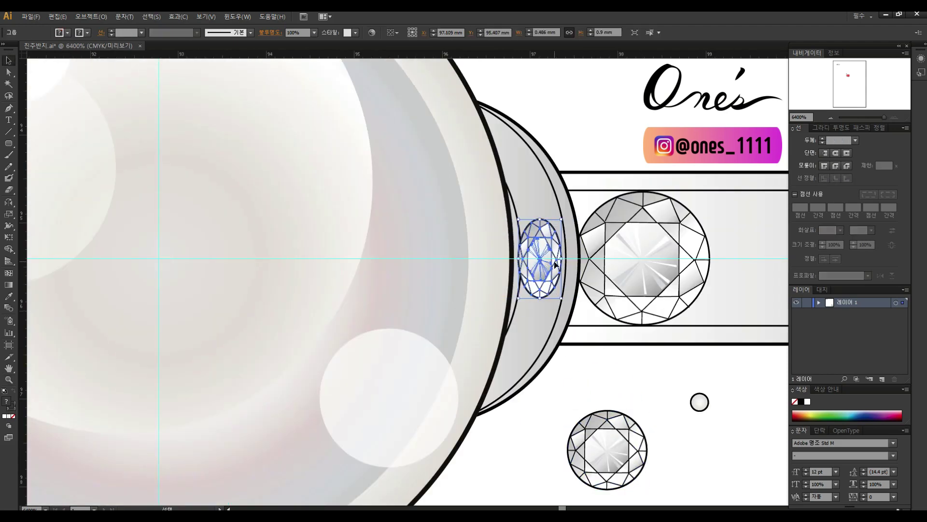
{"action": "key", "text": "ctrl+shift+a"}
- Add two rotated copies of the narrow diamond up the right shoulder's curve, tucking the uppermost one behind the pearl
{"action": "scroll", "coordinate": [566, 259], "scroll_direction": "left", "scroll_amount": 2}
{"action": "scroll", "coordinate": [579, 263], "scroll_direction": "up", "scroll_amount": 1}
{"action": "left_click", "coordinate": [602, 270]}
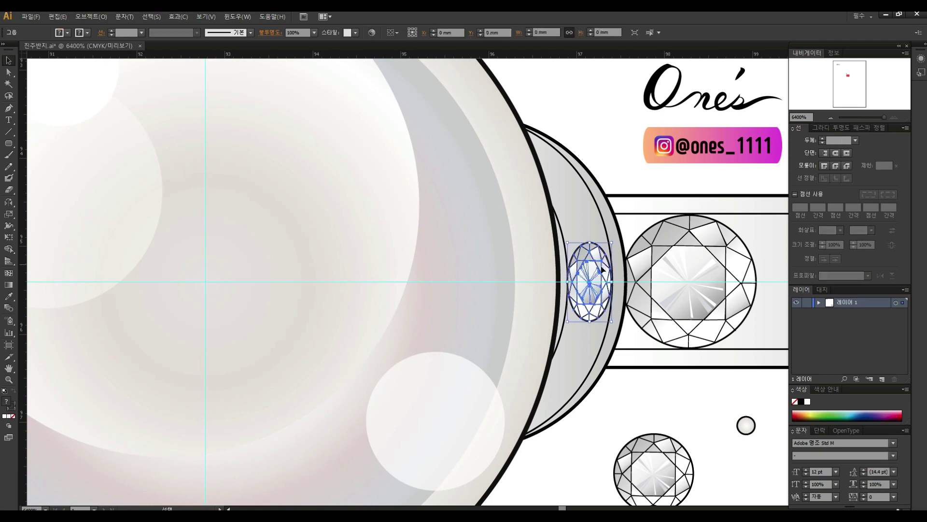
{"action": "left_click_drag", "start_coordinate": [587, 197], "coordinate": [586, 198]}
{"action": "left_click_drag", "start_coordinate": [608, 167], "coordinate": [598, 171]}
{"action": "scroll", "coordinate": [580, 217], "scroll_direction": "up", "scroll_amount": 2}
{"action": "left_click_drag", "start_coordinate": [575, 246], "coordinate": [543, 180]}
{"action": "left_click_drag", "start_coordinate": [576, 138], "coordinate": [559, 172]}
{"action": "key", "text": "ctrl+shift+a"}
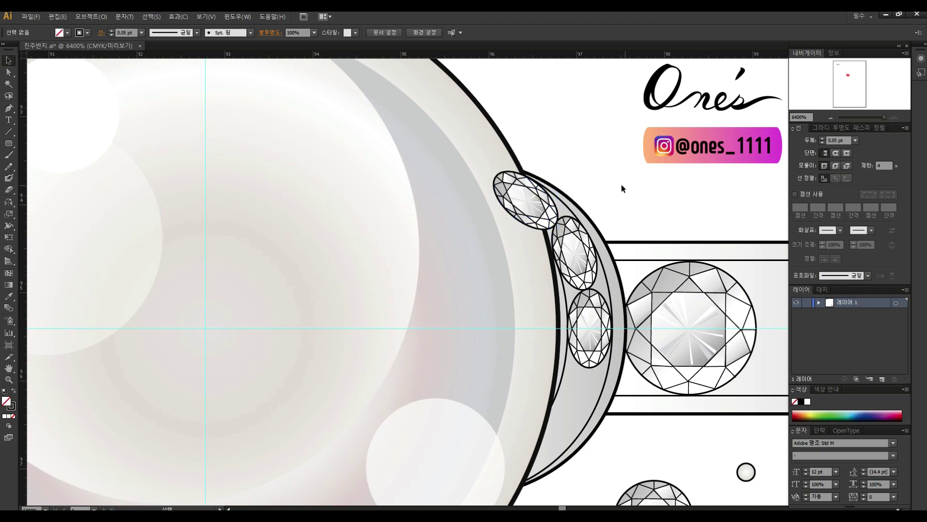
{"action": "left_click", "coordinate": [572, 244]}
{"action": "left_click", "coordinate": [523, 198]}
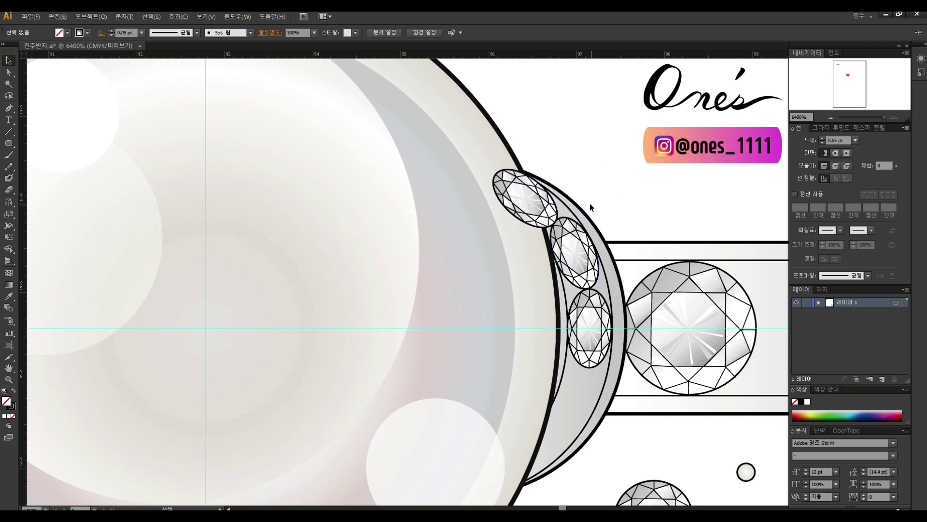
{"action": "left_click", "coordinate": [583, 151]}
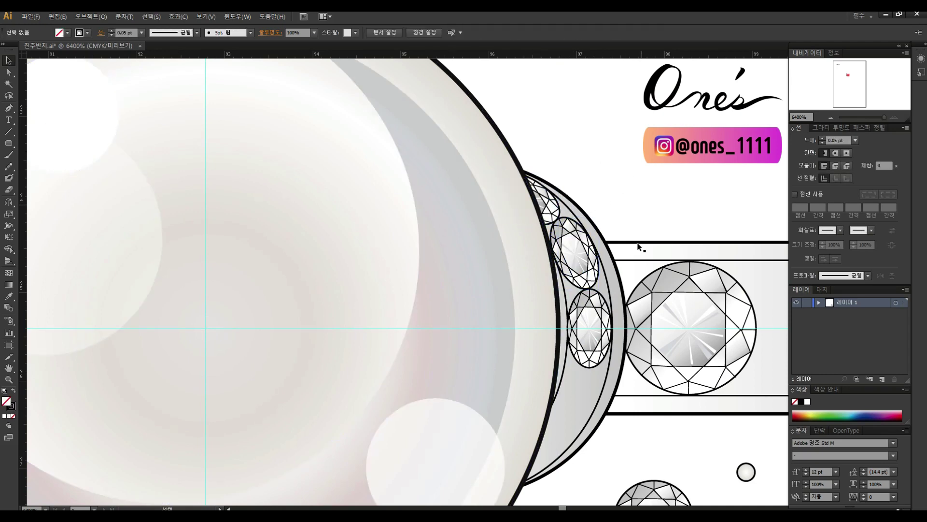
- Place the small circle as paired prongs between the shoulder's diamonds, shrinking the upper ones to about 0.15 by 0.21 mm
{"action": "left_click_drag", "start_coordinate": [614, 385], "coordinate": [591, 315]}
{"action": "left_click_drag", "start_coordinate": [723, 402], "coordinate": [664, 300]}
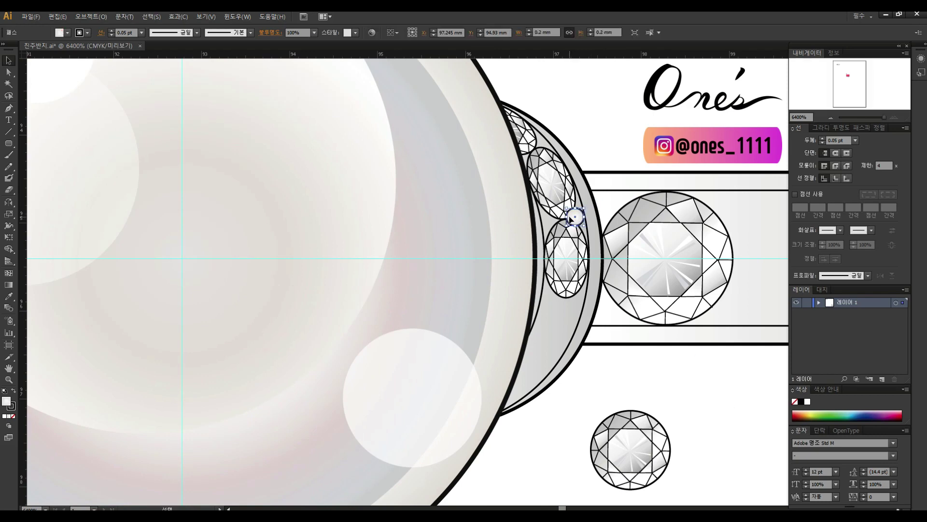
{"action": "left_click_drag", "start_coordinate": [583, 198], "coordinate": [553, 222]}
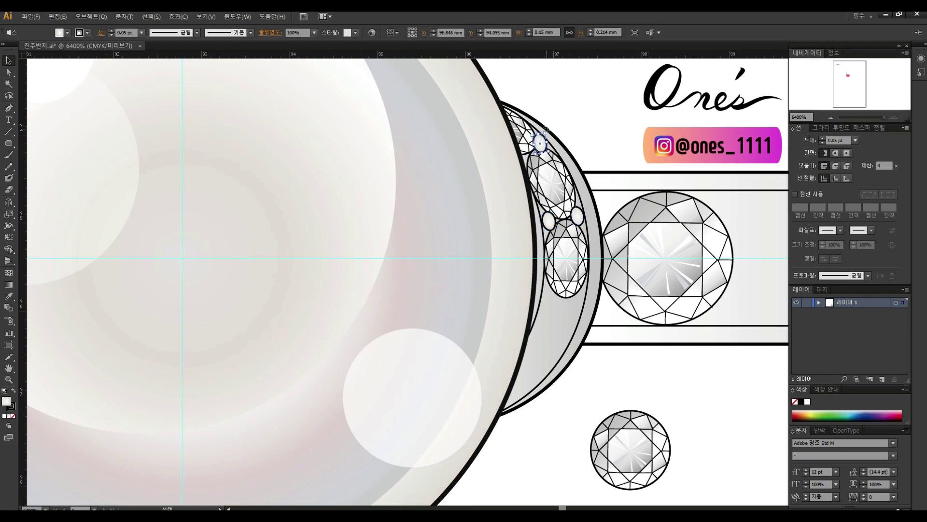
{"action": "left_click", "coordinate": [554, 144]}
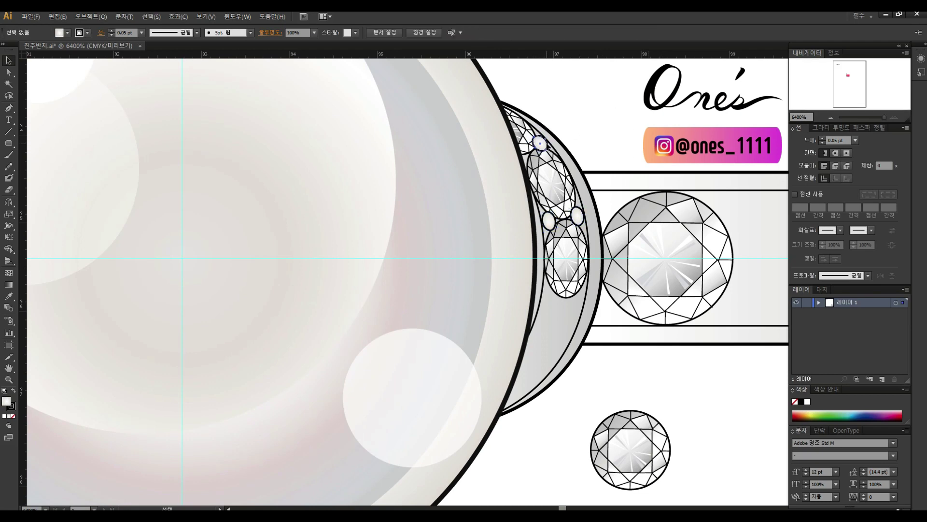
{"action": "left_click_drag", "start_coordinate": [540, 144], "coordinate": [525, 159]}
{"action": "left_click", "coordinate": [612, 118]}
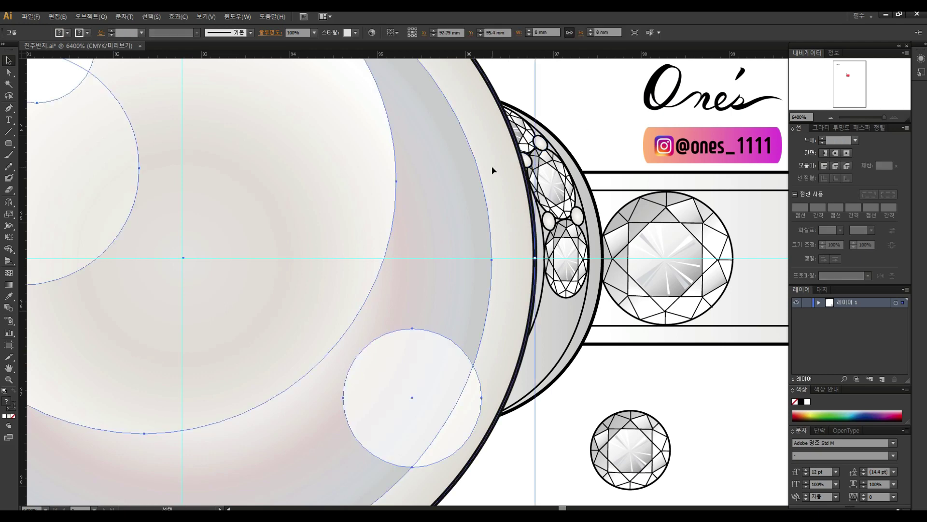
- Bring the pearl in front of the prongs and mirror the upper diamonds and prongs onto the right shoulder's lower half
{"action": "left_click_drag", "start_coordinate": [610, 191], "coordinate": [488, 310]}
{"action": "key", "text": "o"}
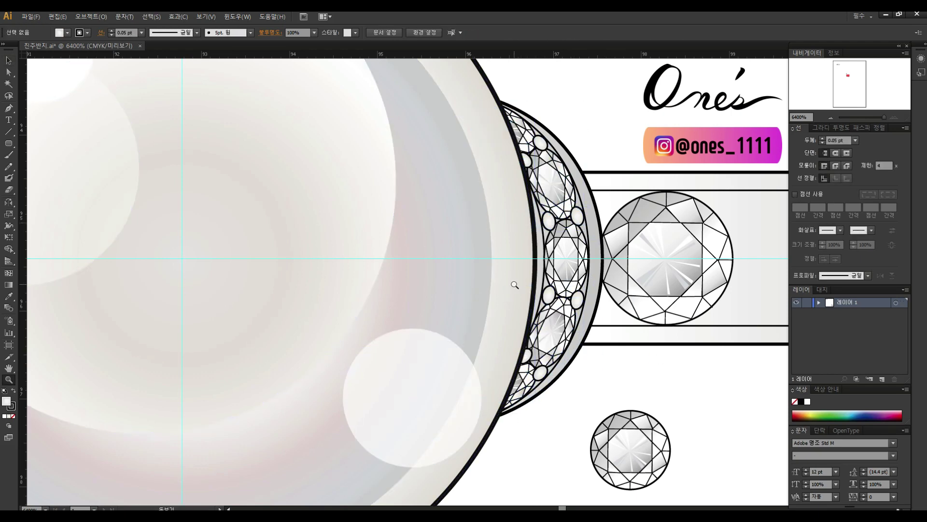
{"action": "key", "text": "ctrl+minus"}
{"action": "key", "text": "ctrl+minus"}
{"action": "key", "text": "ctrl+minus"}
- Group all the diamonds and prongs on the right shoulder
{"action": "key", "text": "ctrl+plus"}
{"action": "key", "text": "ctrl+plus"}
{"action": "left_click_drag", "start_coordinate": [667, 207], "coordinate": [623, 361]}
{"action": "left_click", "coordinate": [624, 109], "text": "shift"}
{"action": "left_click", "coordinate": [749, 204], "text": "shift"}
{"action": "left_click", "coordinate": [725, 304], "text": "shift"}
{"action": "left_click", "coordinate": [688, 273], "text": "shift"}
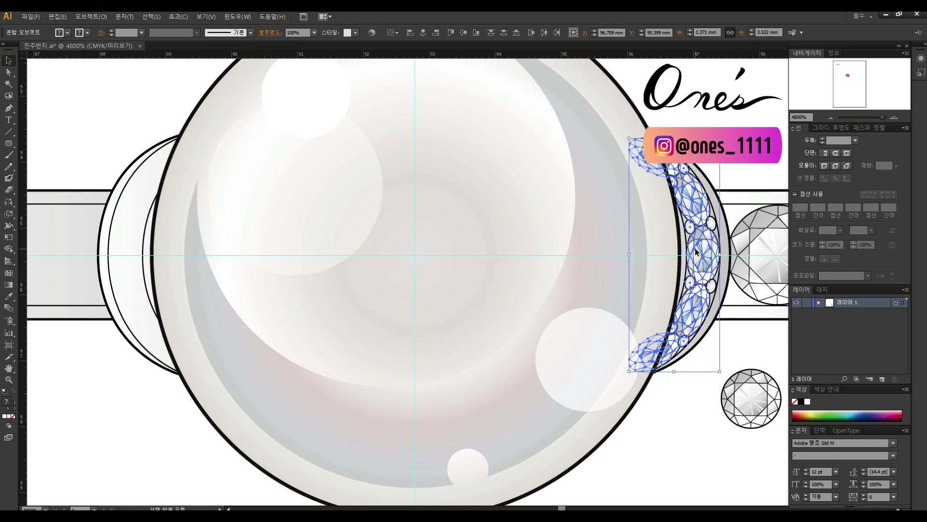
{"action": "right_click", "coordinate": [711, 244]}
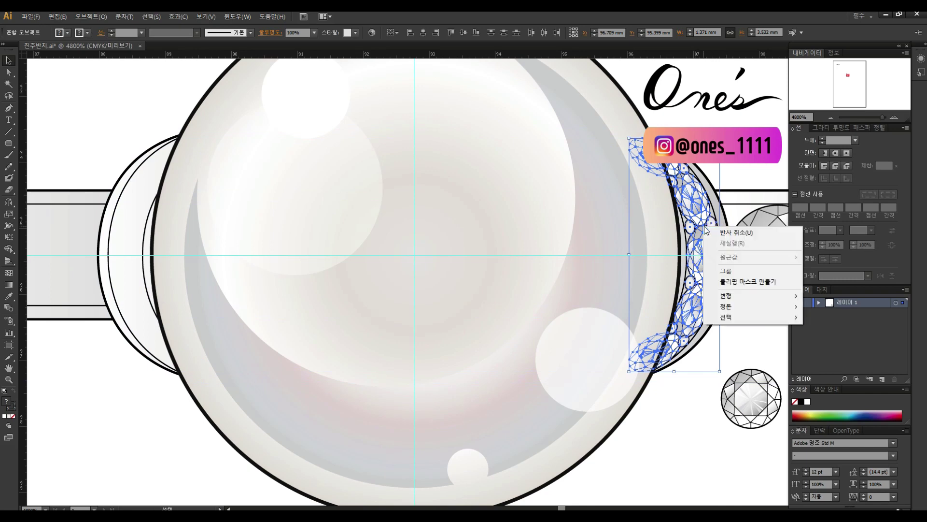
{"action": "left_click", "coordinate": [719, 263]}
- Reflect a copy of the right shoulder's stone group across the vertical centre guide onto the left shoulder
{"action": "key", "text": "r"}
{"action": "left_click", "coordinate": [415, 187]}
{"action": "left_click_drag", "start_coordinate": [416, 187], "coordinate": [269, 180]}
{"action": "key", "text": "v"}
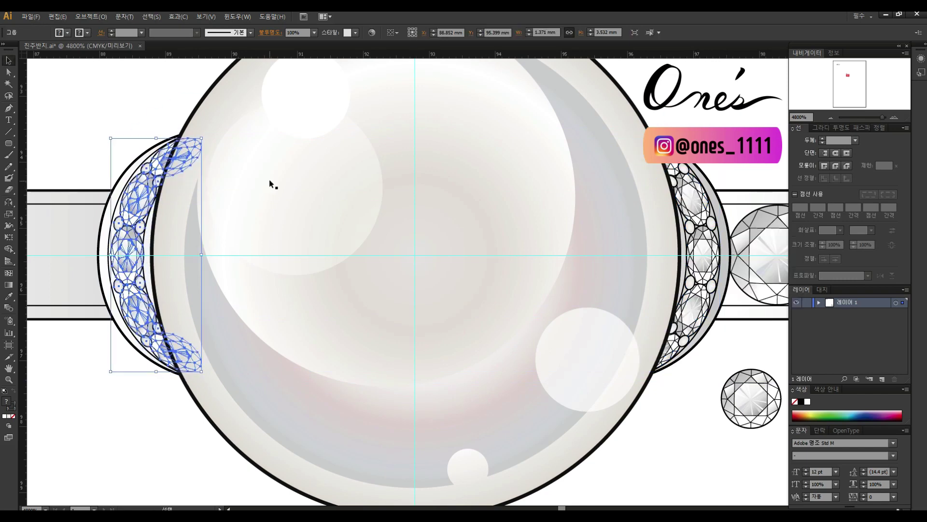
{"action": "left_click", "coordinate": [161, 104]}
{"action": "key", "text": "ctrl+minus"}
{"action": "key", "text": "ctrl+minus"}
{"action": "key", "text": "ctrl+minus"}
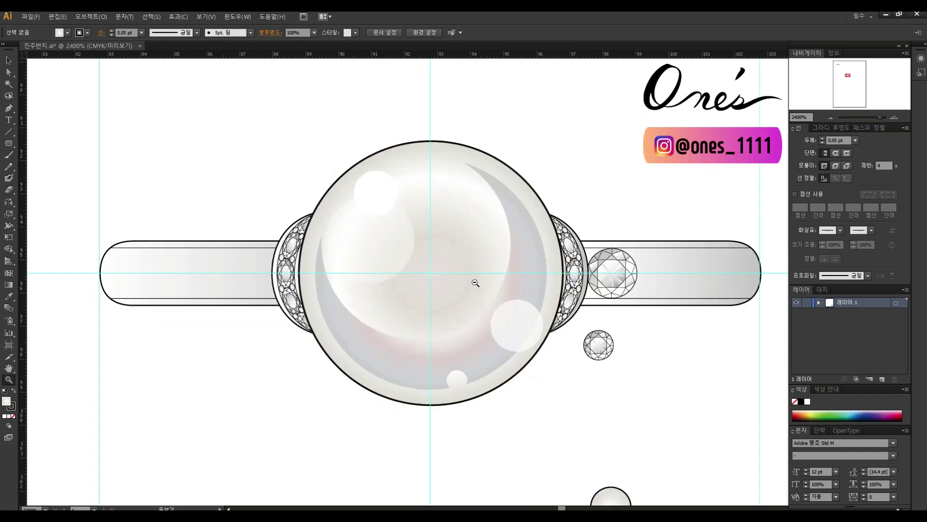
- Tuck the side diamond partly behind the right shoulder and add two progressively narrower copies along the band
{"action": "key", "text": "ctrl+plus"}
{"action": "key", "text": "ctrl+plus"}
{"action": "key", "text": "ctrl+plus"}
{"action": "key", "text": "ctrl+plus"}
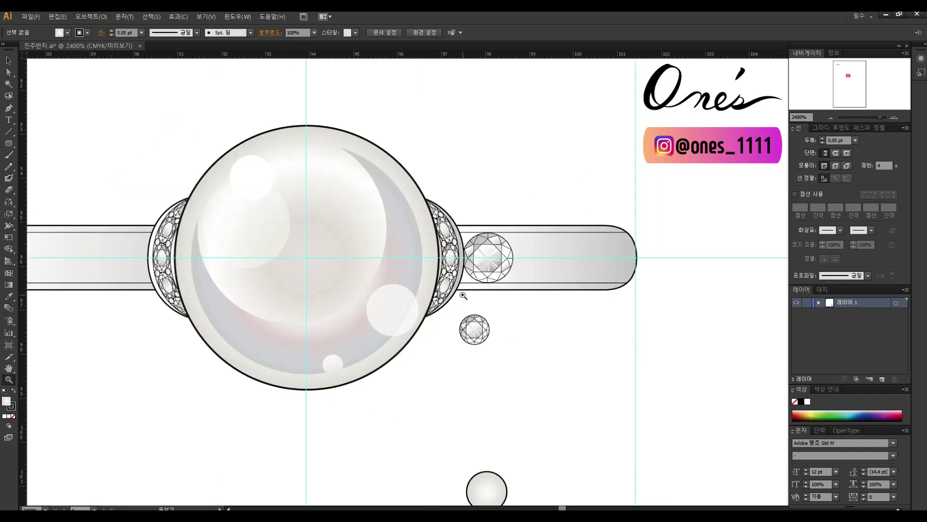
{"action": "left_click", "coordinate": [545, 246]}
{"action": "left_click_drag", "start_coordinate": [600, 141], "coordinate": [460, 163]}
{"action": "left_click_drag", "start_coordinate": [405, 258], "coordinate": [632, 258]}
{"action": "key", "text": "ctrl+shift+a"}
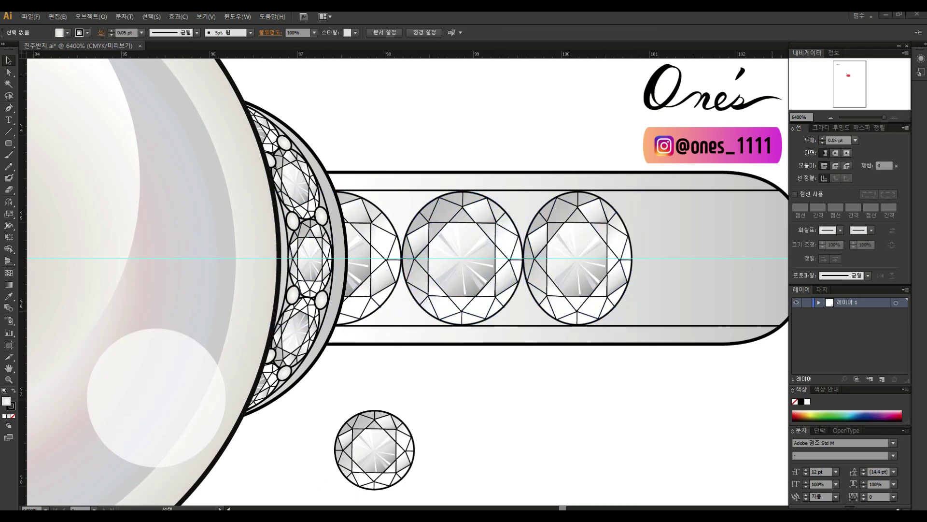
- Continue the row to six touching diamonds along the right band, each narrower toward the rounded end
{"action": "left_click", "coordinate": [594, 247]}
{"action": "scroll", "coordinate": [602, 250], "scroll_direction": "right", "scroll_amount": 2}
{"action": "left_click_drag", "start_coordinate": [512, 252], "coordinate": [682, 258]}
{"action": "left_click", "coordinate": [379, 244]}
{"action": "left_click_drag", "start_coordinate": [421, 259], "coordinate": [421, 259]}
{"action": "left_click", "coordinate": [449, 244]}
{"action": "left_click", "coordinate": [566, 249]}
{"action": "left_click_drag", "start_coordinate": [566, 250], "coordinate": [555, 250]}
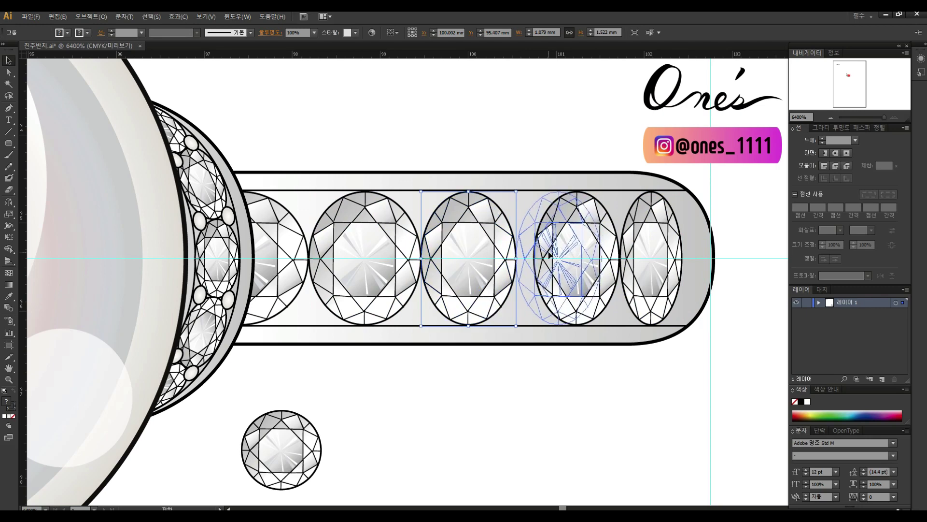
{"action": "left_click_drag", "start_coordinate": [644, 252], "coordinate": [680, 252]}
{"action": "left_click_drag", "start_coordinate": [719, 258], "coordinate": [706, 261]}
{"action": "key", "text": "ctrl+shift+a"}
- Copy the spare shaded circle beneath the right band, set its stroke to 0.05 pt and shrink it to about 0.29 mm
{"action": "key", "text": "z"}
{"action": "left_click", "coordinate": [581, 379], "text": "alt"}
{"action": "left_click", "coordinate": [493, 296], "text": "alt"}
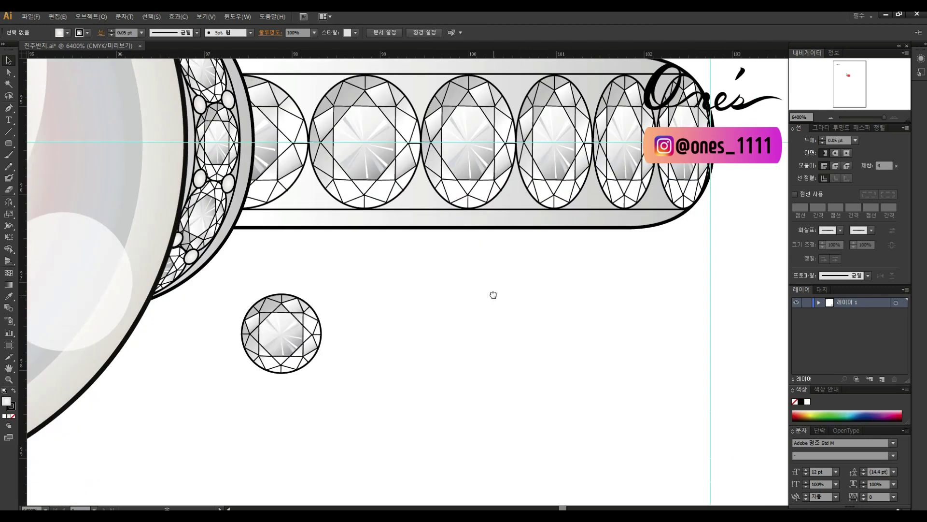
{"action": "left_click", "coordinate": [458, 312], "text": "alt"}
{"action": "left_click", "coordinate": [458, 312]}
{"action": "left_click", "coordinate": [455, 325]}
{"action": "key", "text": "v"}
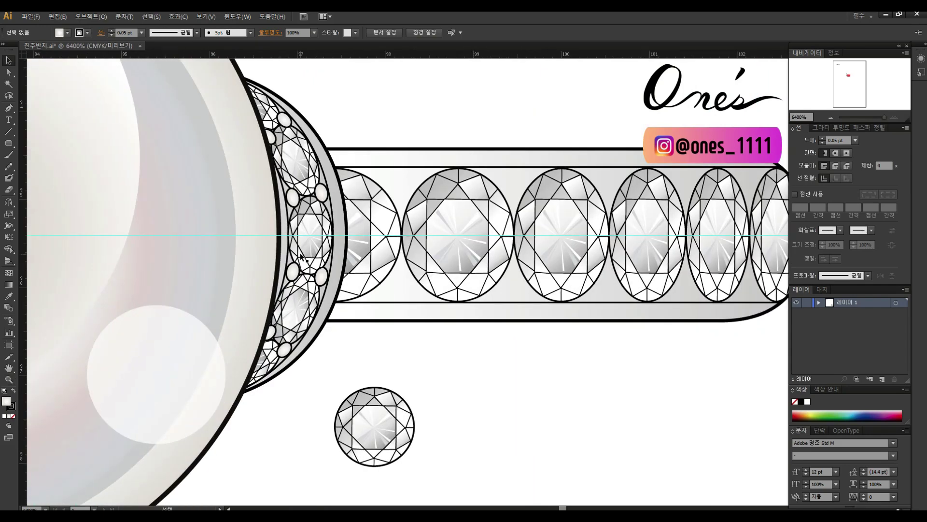
{"action": "scroll", "coordinate": [290, 273], "scroll_direction": "down", "scroll_amount": 2}
{"action": "left_click_drag", "start_coordinate": [471, 420], "coordinate": [515, 247]}
{"action": "scroll", "coordinate": [515, 246], "scroll_direction": "up", "scroll_amount": 3}
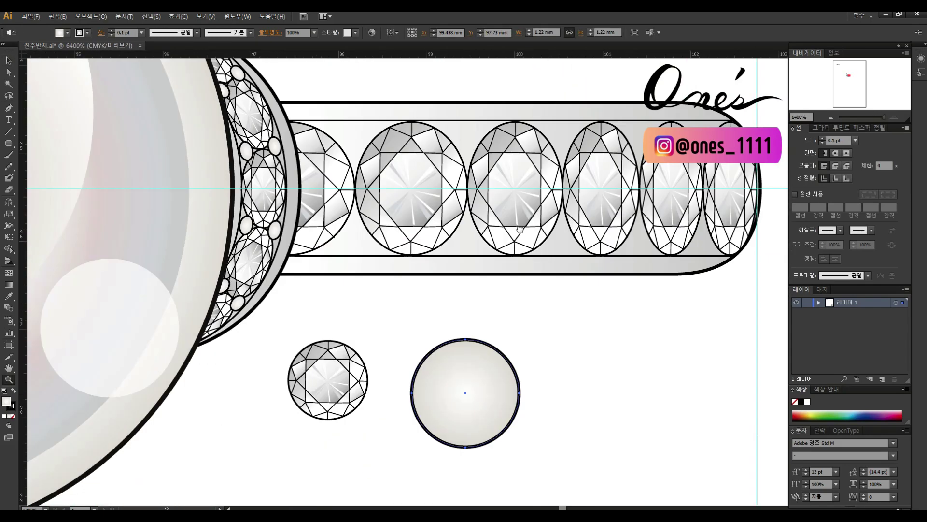
{"action": "type", "text": "0.05"}
{"action": "key", "text": "Return"}
{"action": "left_click_drag", "start_coordinate": [502, 400], "coordinate": [462, 361]}
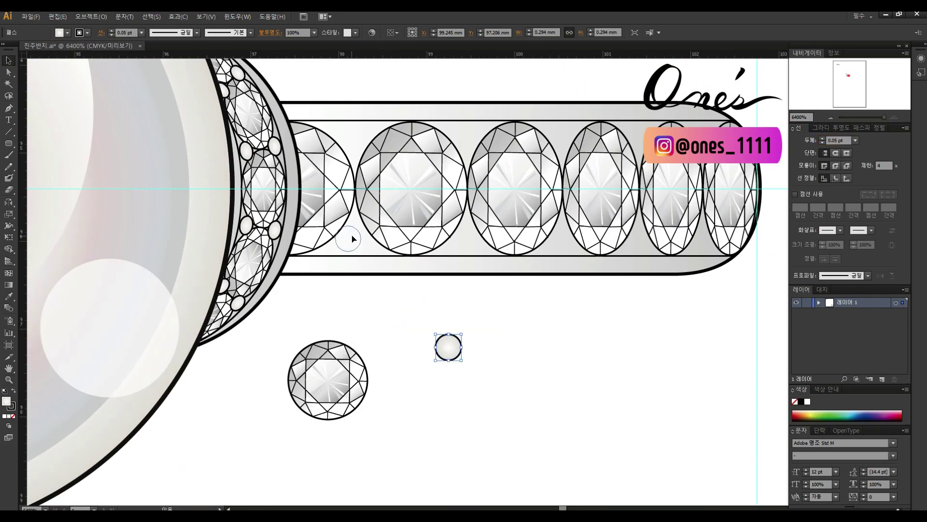
- Place the circle at about 0.4 mm between the first band diamonds' lower edges, with progressively narrower copies at the remaining joints
{"action": "left_click", "coordinate": [385, 300]}
{"action": "left_click", "coordinate": [353, 239]}
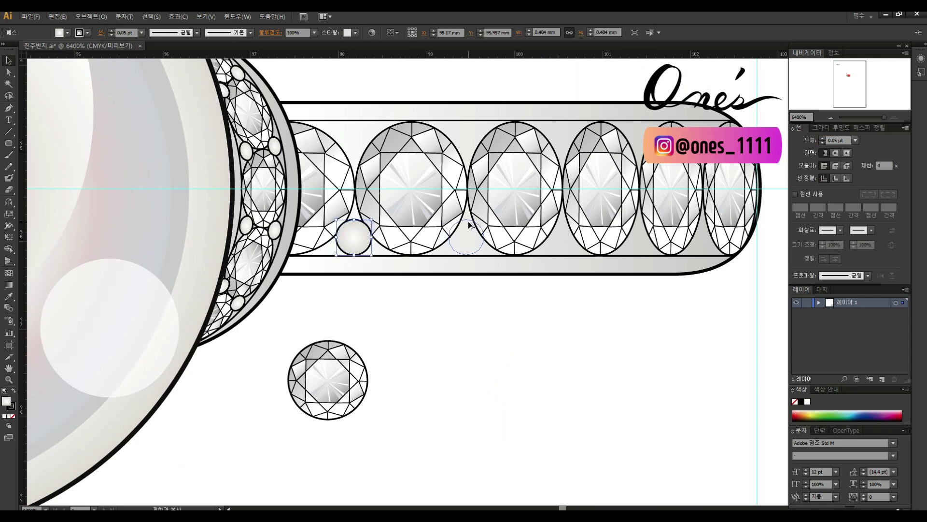
{"action": "left_click_drag", "start_coordinate": [473, 240], "coordinate": [565, 240]}
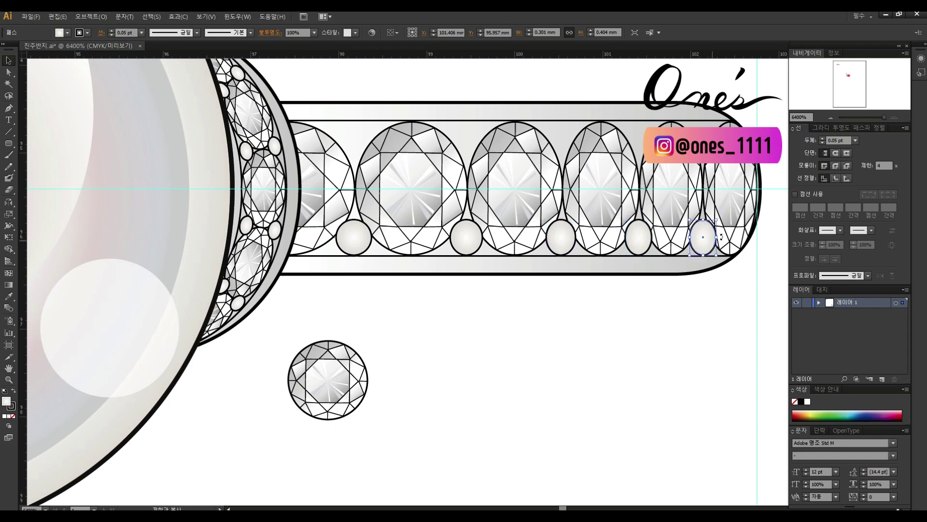
{"action": "scroll", "coordinate": [725, 314], "scroll_direction": "up", "scroll_amount": 2}
- Duplicate the lower row of band prongs along the upper edges of the diamonds
{"action": "left_click", "coordinate": [354, 237]}
{"action": "left_click", "coordinate": [467, 237], "text": "shift"}
{"action": "left_click", "coordinate": [561, 237], "text": "shift"}
{"action": "left_click", "coordinate": [638, 237], "text": "shift"}
{"action": "left_click_drag", "start_coordinate": [537, 236], "coordinate": [538, 109]}
{"action": "key", "text": "ctrl+shift+a"}
- Group the right band's diamonds and prongs without the band itself
{"action": "key", "text": "z"}
{"action": "left_click", "coordinate": [471, 272], "text": "alt"}
{"action": "left_click", "coordinate": [536, 259], "text": "alt"}
{"action": "left_click", "coordinate": [643, 168], "text": "alt"}
{"action": "key", "text": "v"}
{"action": "left_click_drag", "start_coordinate": [467, 278], "coordinate": [468, 279]}
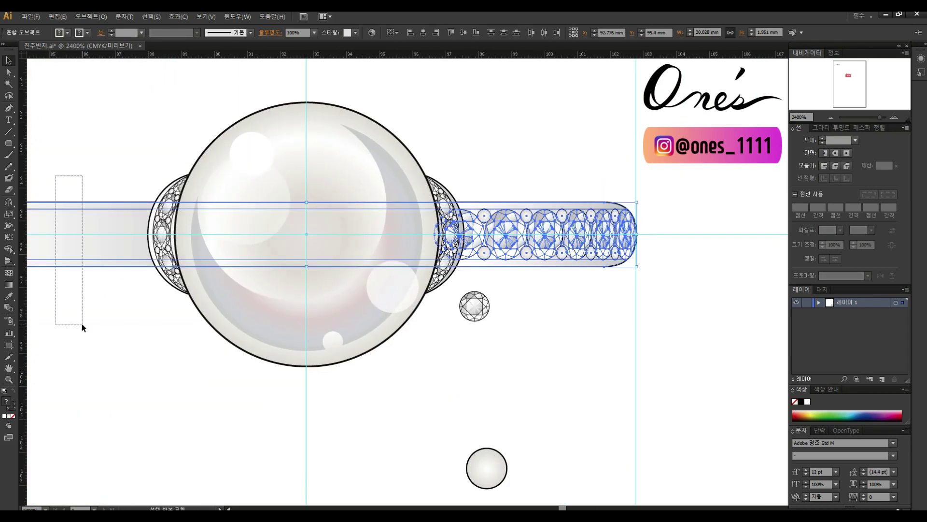
{"action": "scroll", "coordinate": [435, 242], "scroll_direction": "left", "scroll_amount": 2}
{"action": "right_click", "coordinate": [622, 239]}
{"action": "key", "text": "Escape"}
- Reflect a copy of the right band's stone group across the vertical centre guide onto the left band
{"action": "key", "text": "o"}
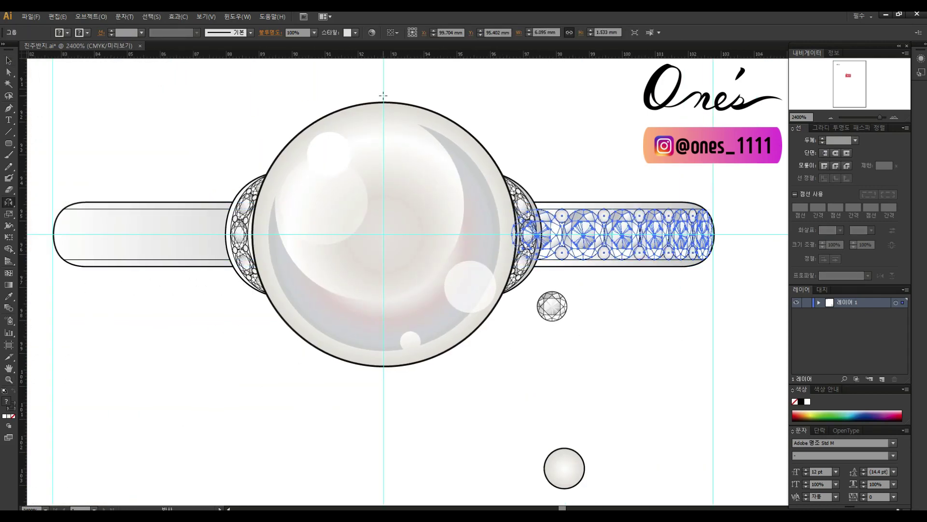
{"action": "left_click_drag", "start_coordinate": [383, 95], "coordinate": [383, 222]}
{"action": "key", "text": "ctrl+shift+a"}
{"action": "key", "text": "v"}
{"action": "key", "text": "v"}
{"action": "left_click", "coordinate": [438, 259]}
{"action": "key", "text": "Right"}
{"action": "key", "text": "Right"}
{"action": "key", "text": "Right"}
- Copy the spare shaded circle onto the vertical centre guide below the ring and set its size to 20 mm
{"action": "left_click", "coordinate": [643, 388]}
{"action": "left_click_drag", "start_coordinate": [643, 389], "coordinate": [581, 388]}
{"action": "key", "text": "ctrl+minus"}
{"action": "key", "text": "ctrl+minus"}
{"action": "key", "text": "ctrl+minus"}
{"action": "key", "text": "ctrl+minus"}
{"action": "left_click_drag", "start_coordinate": [484, 319], "coordinate": [575, 201]}
{"action": "left_click_drag", "start_coordinate": [9, 143], "coordinate": [39, 162]}
{"action": "mouse_move", "coordinate": [434, 364]}
{"action": "left_mouse_down"}
{"action": "mouse_move", "coordinate": [454, 384]}
{"action": "mouse_move", "coordinate": [429, 365]}
{"action": "left_mouse_up"}
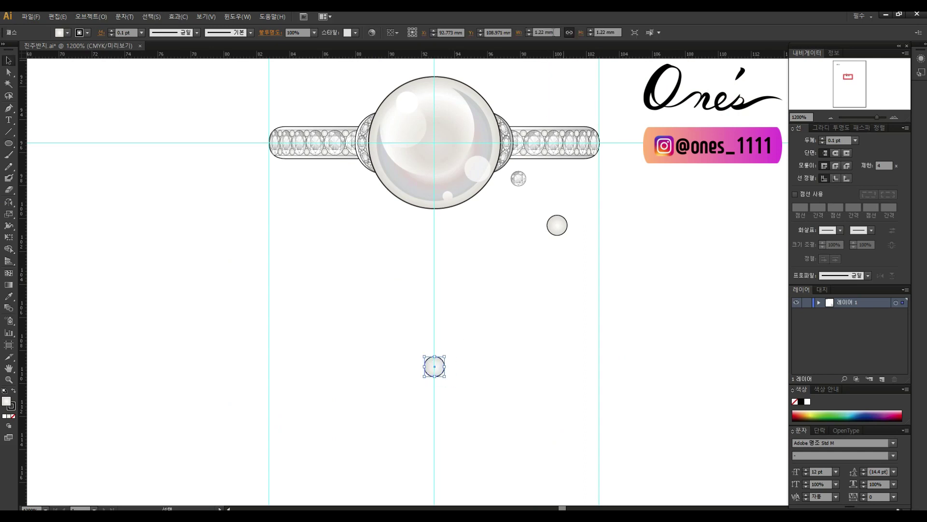
{"action": "type", "text": "20"}
{"action": "key", "text": "Return"}
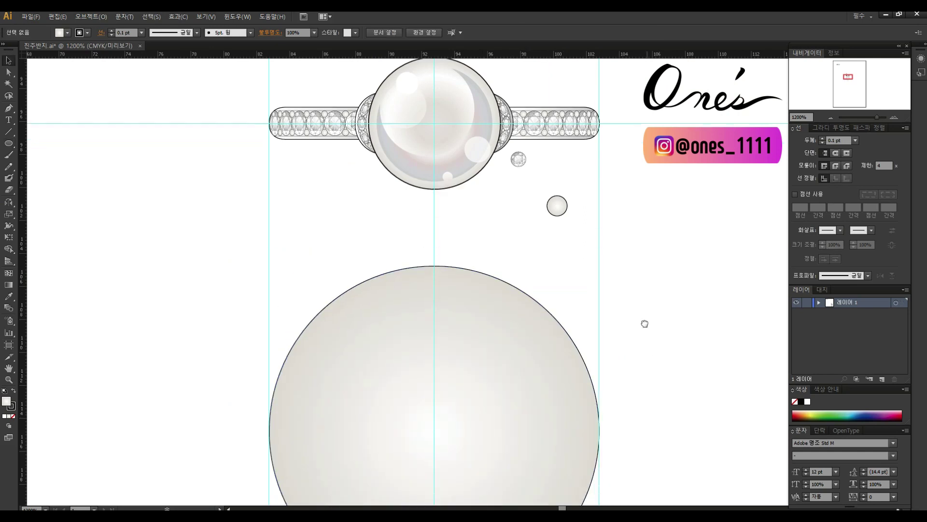
- Add a horizontal guide through the 20 mm circle's centre and make a lowered 16.6 mm copy of the circle
{"action": "scroll", "coordinate": [598, 334], "scroll_direction": "down", "scroll_amount": 3}
{"action": "left_click_drag", "start_coordinate": [495, 251], "coordinate": [495, 248]}
{"action": "left_click_drag", "start_coordinate": [544, 58], "coordinate": [644, 320]}
{"action": "key", "text": "ctrl+c"}
{"action": "key", "text": "ctrl+f"}
{"action": "key", "text": "Down"}
{"action": "key", "text": "Down"}
{"action": "key", "text": "Down"}
{"action": "type", "text": "16.6"}
{"action": "key", "text": "Return"}
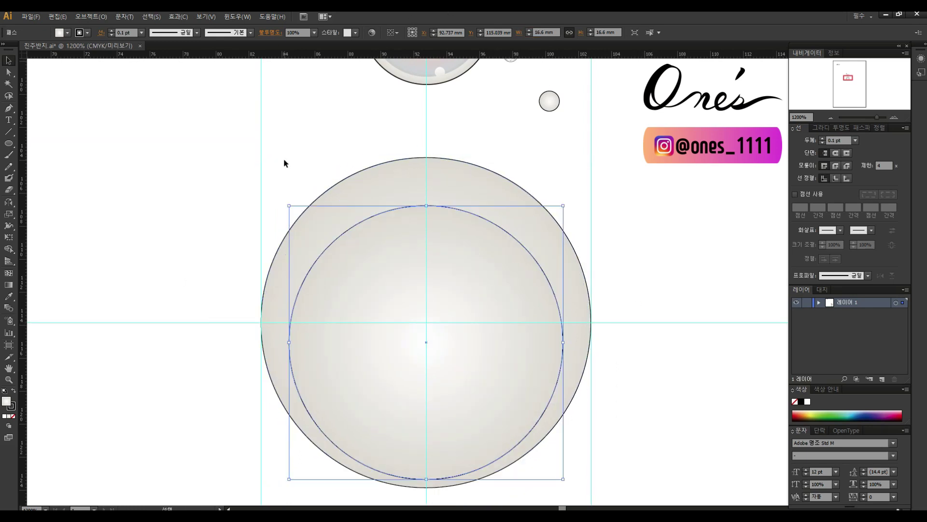
- Give the 16.6 mm circle a white fill and nudge it up, leaving the thinnest part of the ring at its base
{"action": "key", "text": "d"}
{"action": "key", "text": "Up"}
{"action": "key", "text": "Up"}
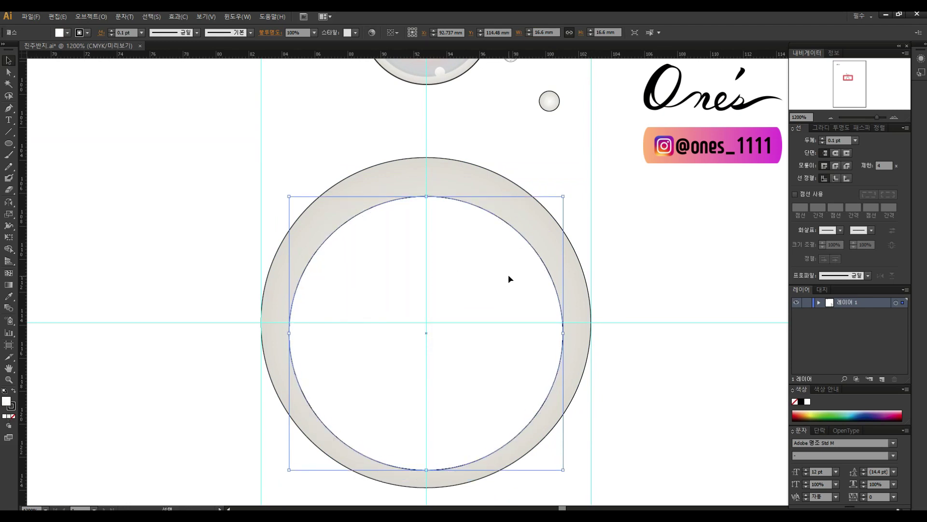
- Subtract the 16.6 mm circle from the 20 mm circle to form the hollow front-view ring
{"action": "left_click", "coordinate": [460, 276], "text": "ctrl+alt"}
{"action": "left_click", "coordinate": [491, 213], "text": "ctrl+alt"}
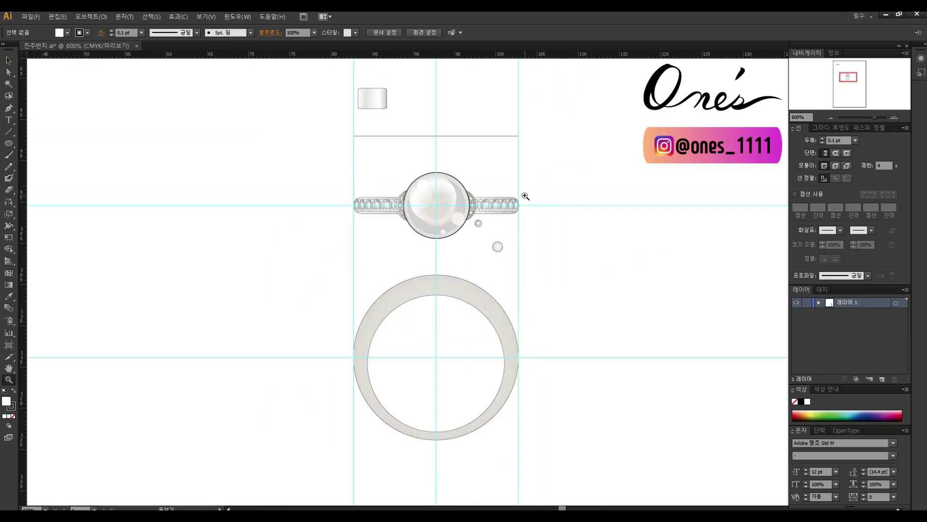
{"action": "left_click_drag", "start_coordinate": [521, 293], "coordinate": [477, 333]}
{"action": "left_click", "coordinate": [862, 128]}
{"action": "left_click", "coordinate": [815, 150]}
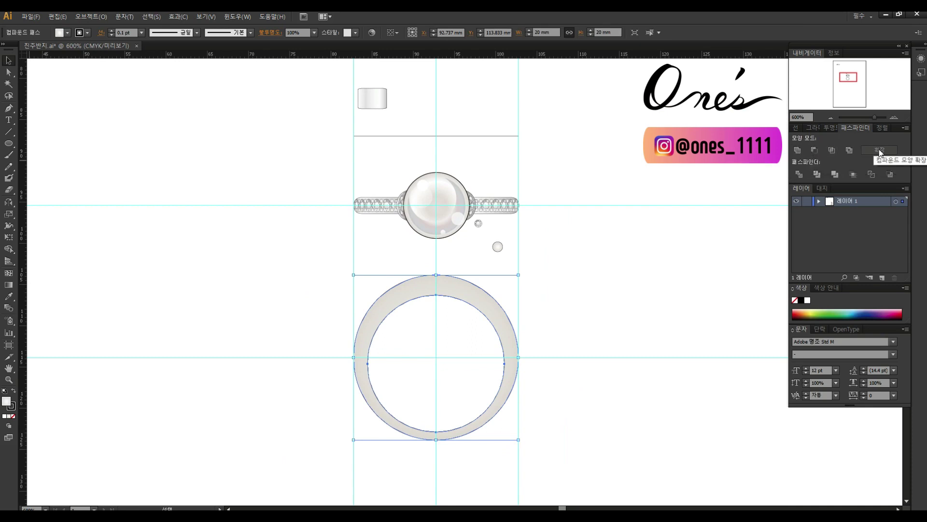
{"action": "left_click", "coordinate": [801, 129]}
{"action": "left_click", "coordinate": [535, 306]}
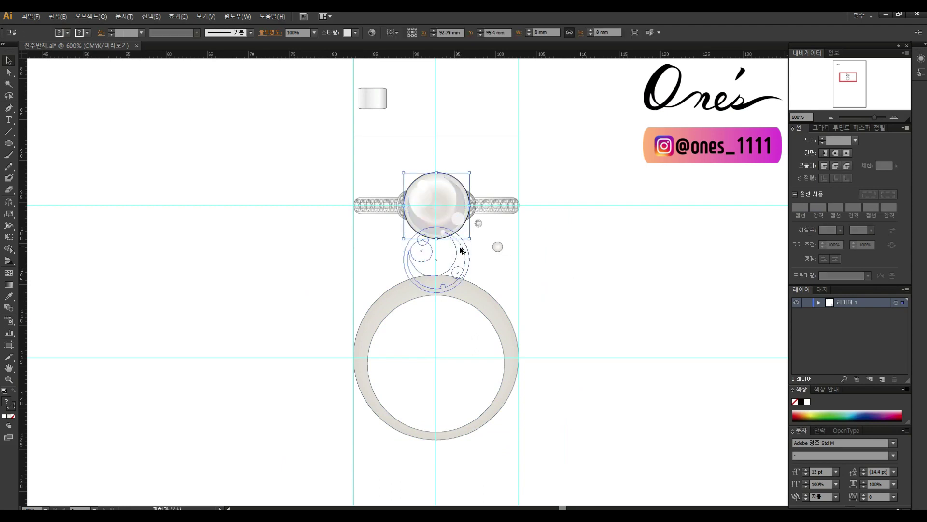
- Unlock the guides, move the front-view ring and its horizontal guide down, and lock the guides again
{"action": "left_click_drag", "start_coordinate": [584, 341], "coordinate": [593, 291]}
{"action": "right_click", "coordinate": [593, 290]}
{"action": "left_click", "coordinate": [559, 256]}
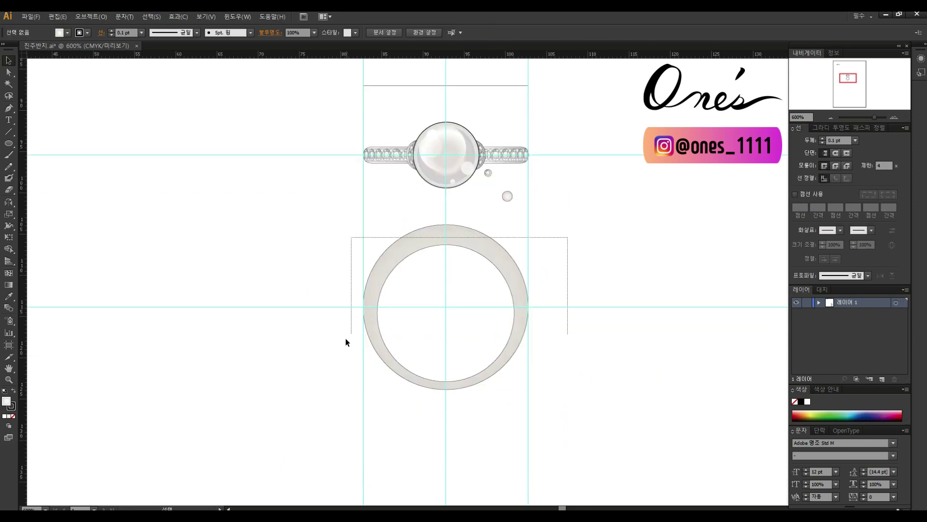
{"action": "left_click_drag", "start_coordinate": [345, 342], "coordinate": [345, 341]}
{"action": "left_click_drag", "start_coordinate": [482, 248], "coordinate": [488, 277]}
{"action": "right_click", "coordinate": [607, 247]}
{"action": "left_click", "coordinate": [659, 334]}
- Copy the top-view pearl straight down along the centre guide onto the crown of the front-view ring
{"action": "left_click", "coordinate": [456, 143]}
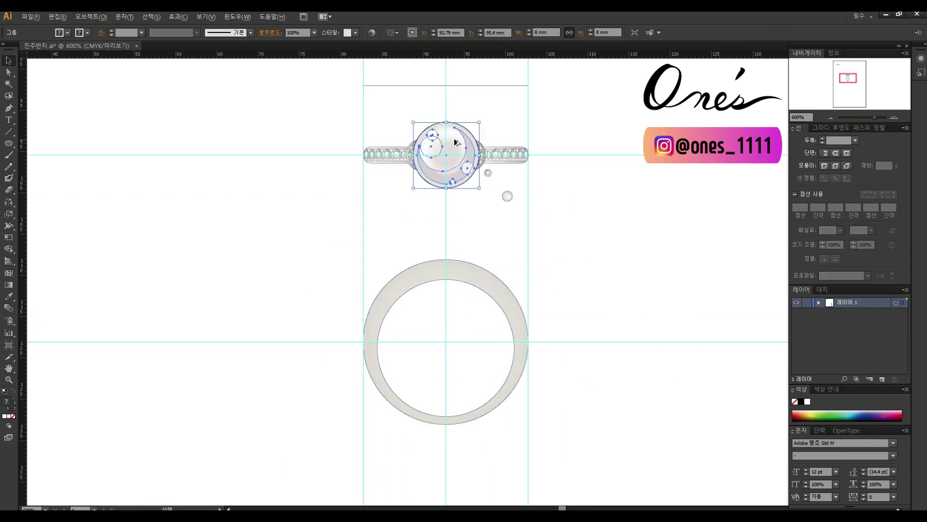
{"action": "left_click_drag", "start_coordinate": [456, 143], "coordinate": [456, 222]}
{"action": "left_click", "coordinate": [571, 289]}
- Add vertical guides at the outer edges of the top view's left and right diamond shoulders
{"action": "key", "text": "z"}
{"action": "left_click", "coordinate": [431, 307]}
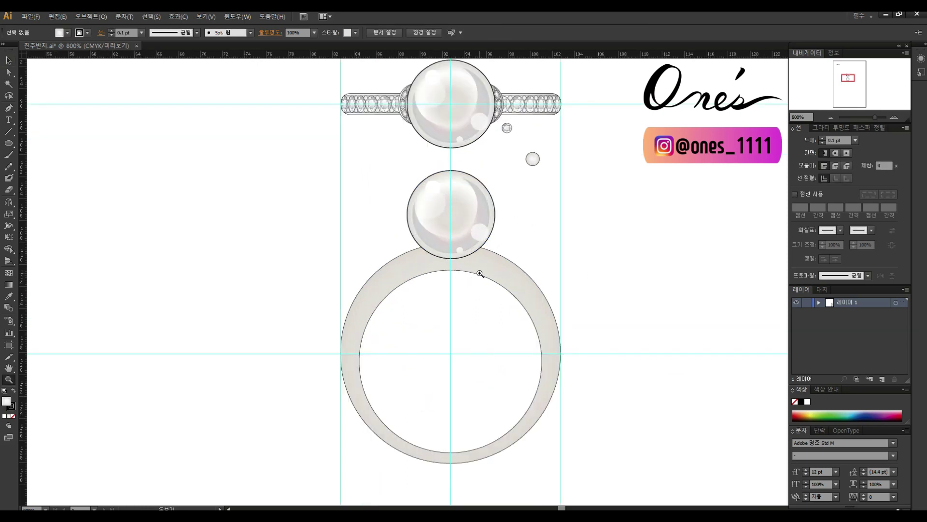
{"action": "left_click", "coordinate": [480, 276]}
{"action": "key", "text": "v"}
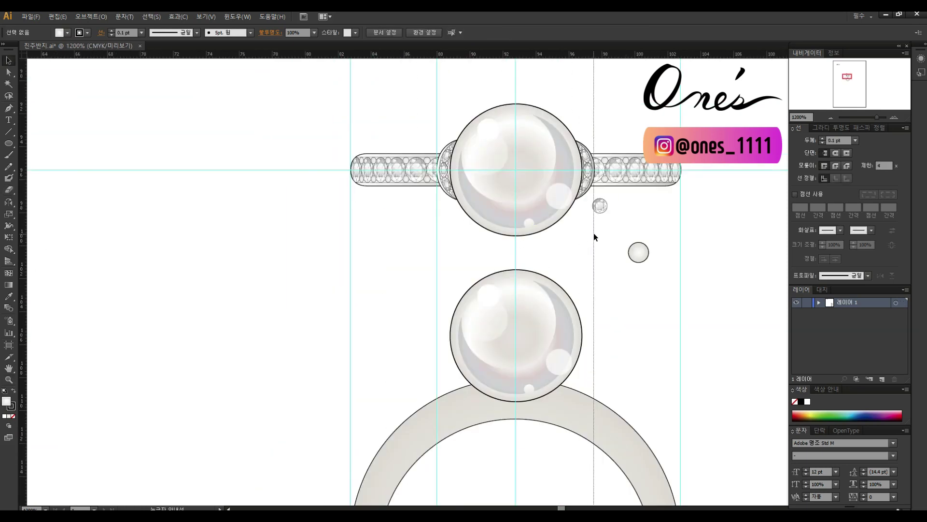
{"action": "key", "text": "ctrl+plus"}
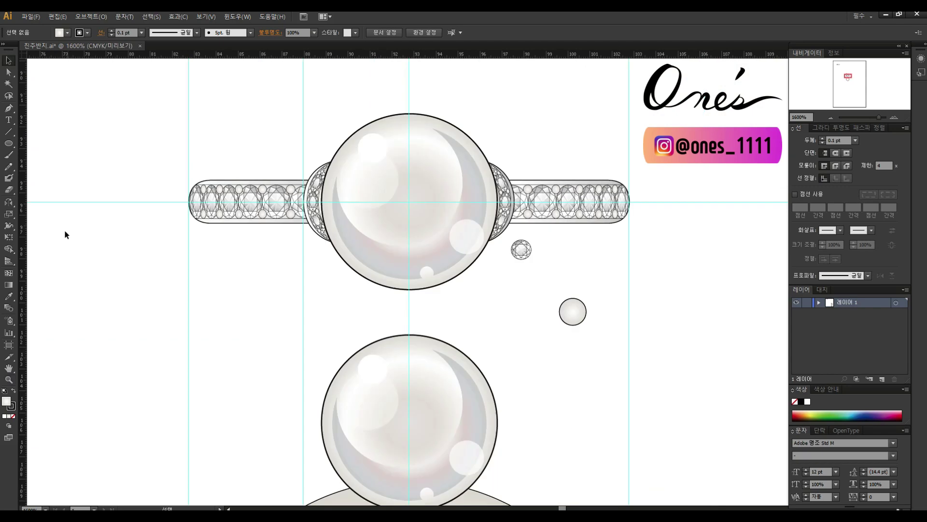
{"action": "left_click_drag", "start_coordinate": [566, 445], "coordinate": [614, 284]}
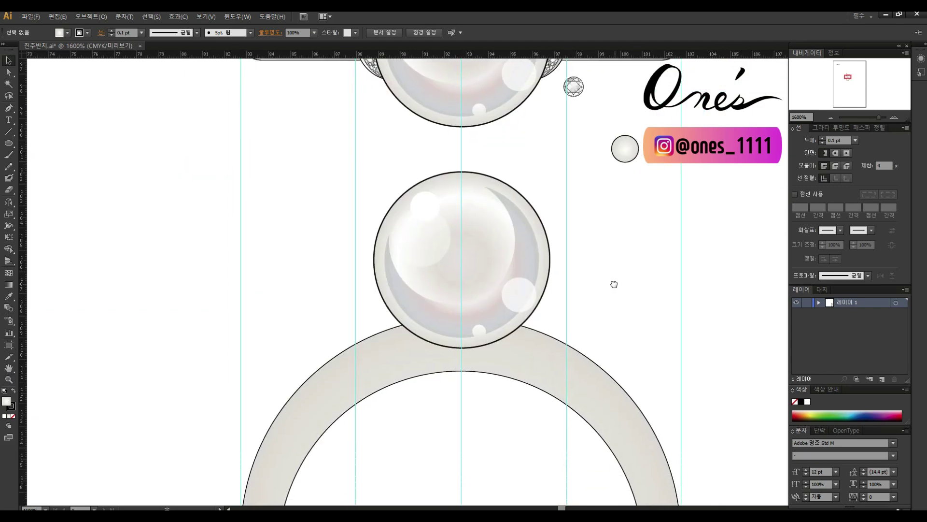
- Move the spare gradient-filled rounded rectangle from above the top view to beside the front-view pearl
{"action": "key", "text": "ctrl+minus"}
{"action": "key", "text": "ctrl+minus"}
{"action": "key", "text": "ctrl+minus"}
{"action": "key", "text": "ctrl+minus"}
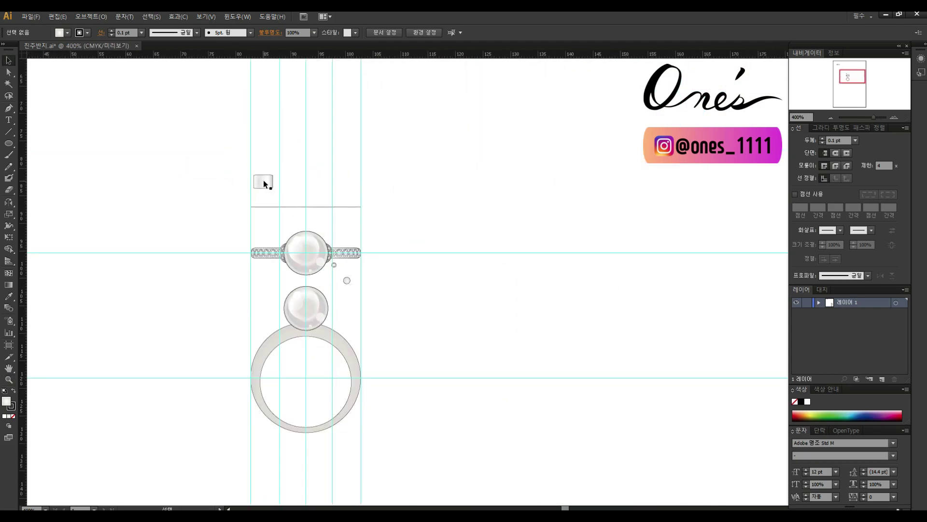
{"action": "left_click_drag", "start_coordinate": [349, 195], "coordinate": [537, 307]}
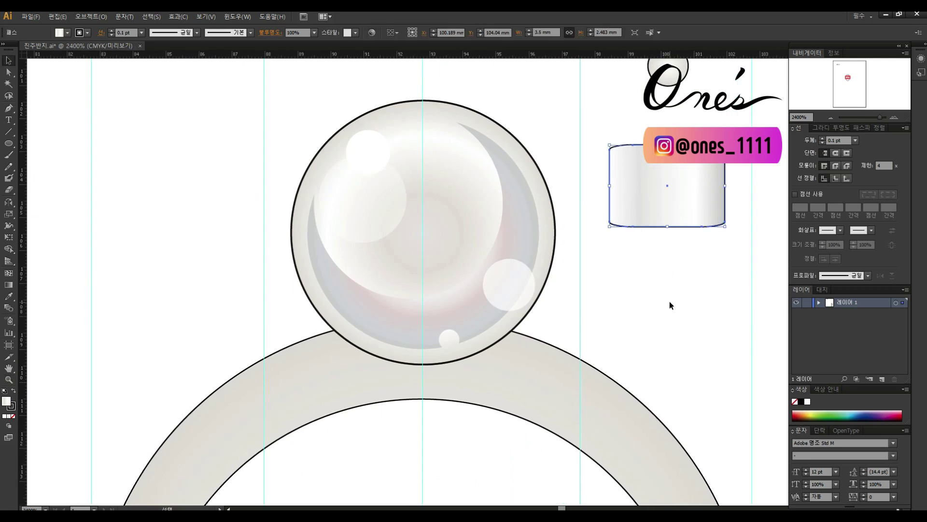
- Draw a closed, gradient-filled left shoulder with the Pen tool, running from the pearl's side to the left shoulder guide and the centre guide
{"action": "left_click", "coordinate": [300, 279]}
{"action": "left_click_drag", "start_coordinate": [263, 351], "coordinate": [267, 347]}
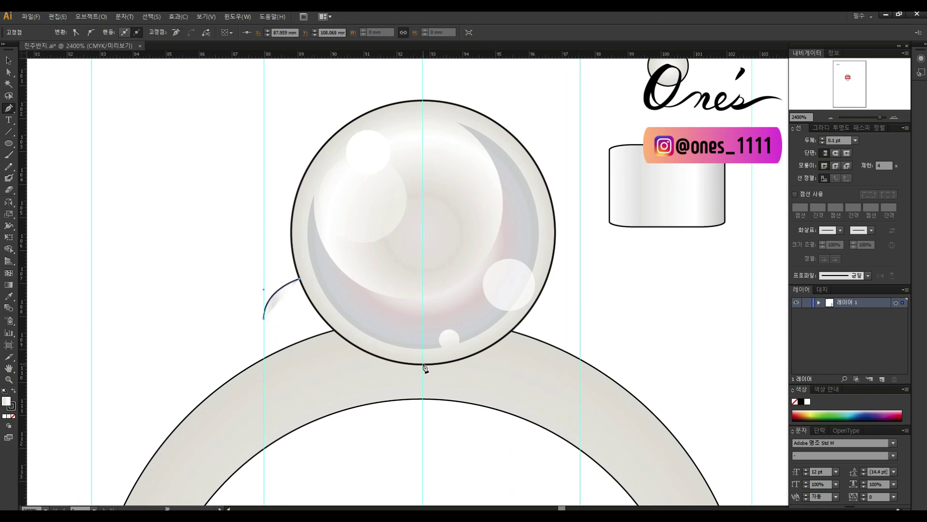
{"action": "left_click_drag", "start_coordinate": [422, 370], "coordinate": [504, 367]}
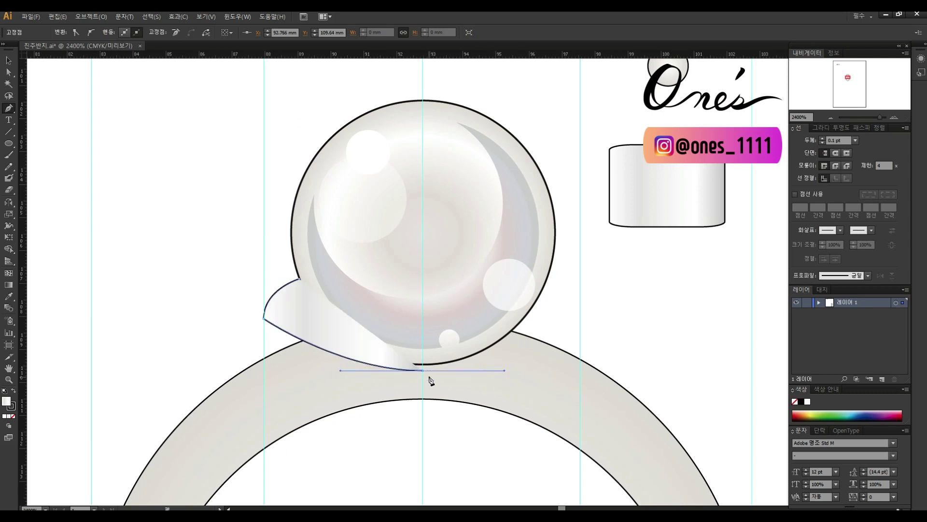
{"action": "left_click_drag", "start_coordinate": [301, 281], "coordinate": [255, 225]}
- Reshape the left shoulder by raising its centre point to the pearl's base, lowering its outer corner and adjusting its lower curve
{"action": "left_click_drag", "start_coordinate": [423, 370], "coordinate": [422, 363]}
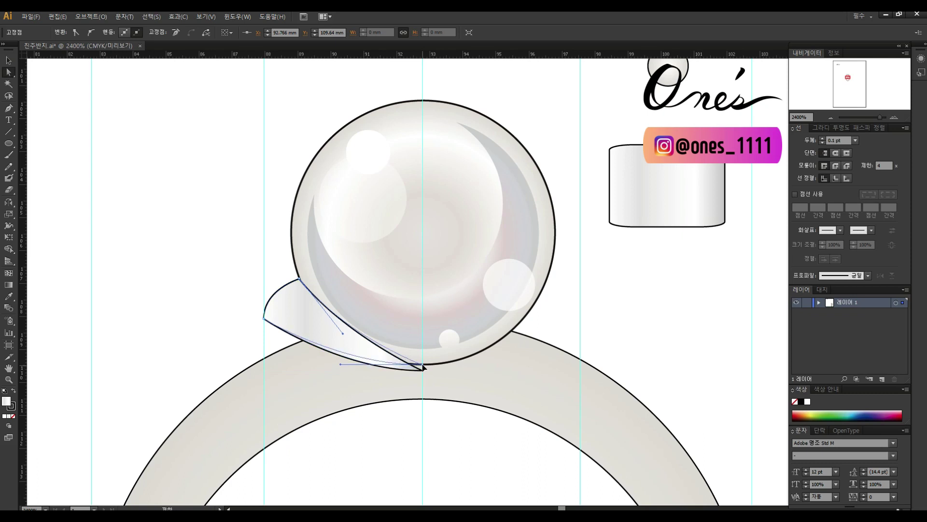
{"action": "left_click", "coordinate": [593, 318]}
{"action": "left_click_drag", "start_coordinate": [264, 319], "coordinate": [264, 329]}
{"action": "left_click", "coordinate": [335, 366]}
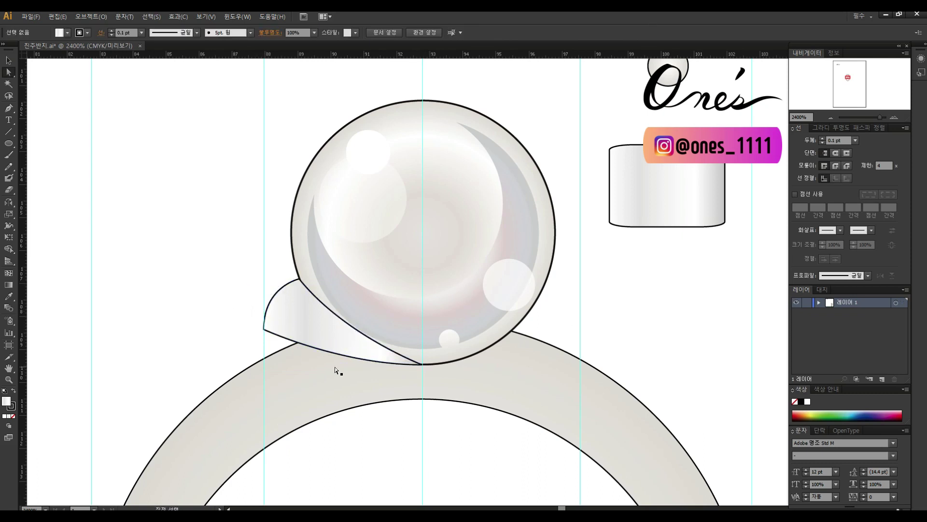
{"action": "left_click", "coordinate": [291, 346]}
{"action": "left_click", "coordinate": [265, 286]}
{"action": "left_click", "coordinate": [345, 357]}
{"action": "left_click", "coordinate": [344, 358]}
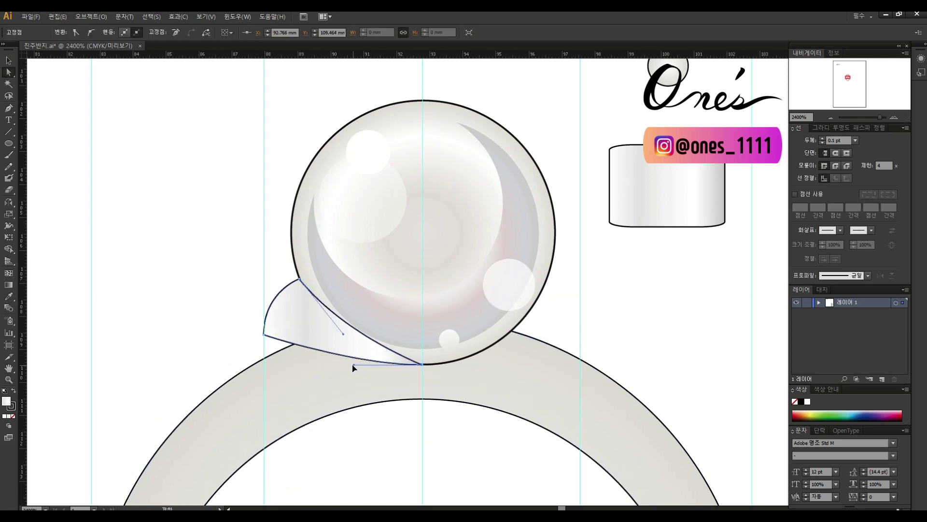
{"action": "left_click", "coordinate": [231, 333]}
- Draw a second closed piece under the left shoulder, from its outer corner to the ring's inner edge at the centre guide and back
{"action": "key", "text": "p"}
{"action": "left_click", "coordinate": [264, 335]}
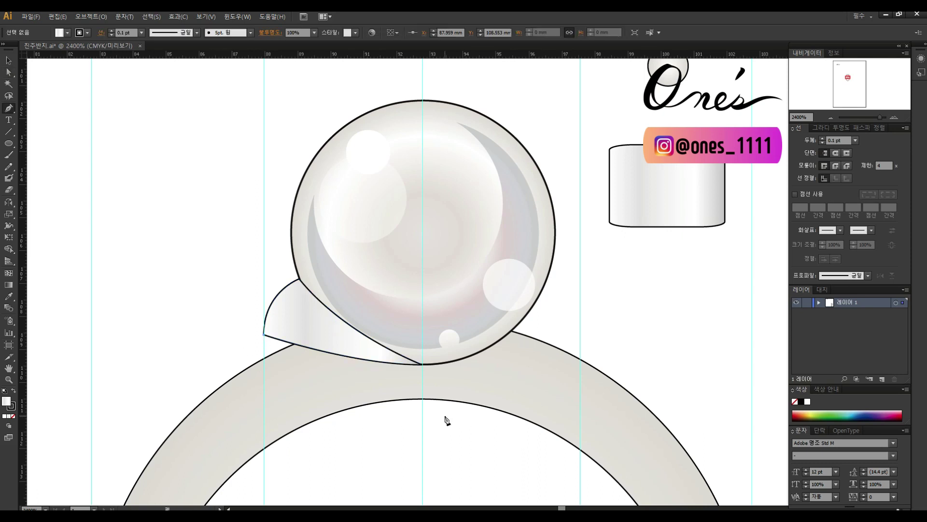
{"action": "left_click_drag", "start_coordinate": [423, 399], "coordinate": [499, 399]}
{"action": "left_click", "coordinate": [338, 424], "text": "ctrl"}
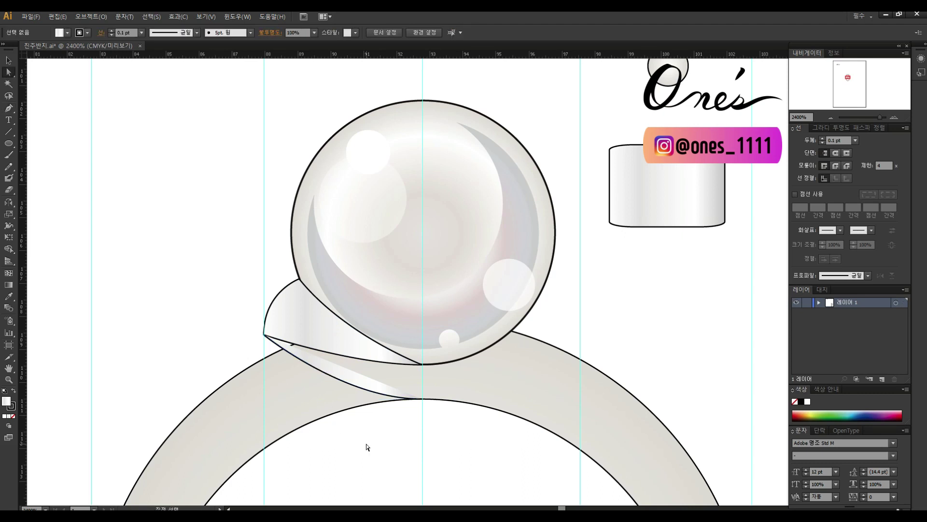
{"action": "left_click", "coordinate": [377, 401]}
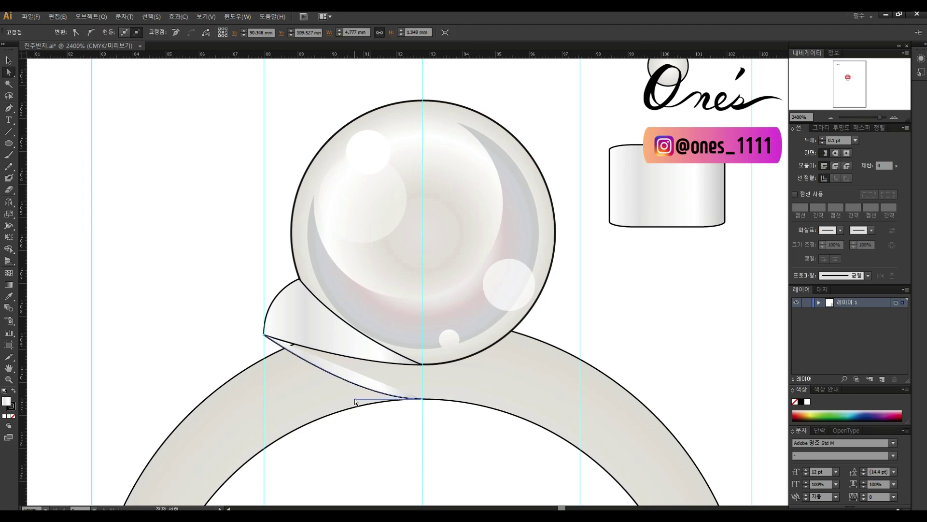
{"action": "left_click", "coordinate": [264, 334]}
{"action": "left_click_drag", "start_coordinate": [423, 364], "coordinate": [494, 364]}
{"action": "left_click", "coordinate": [423, 365]}
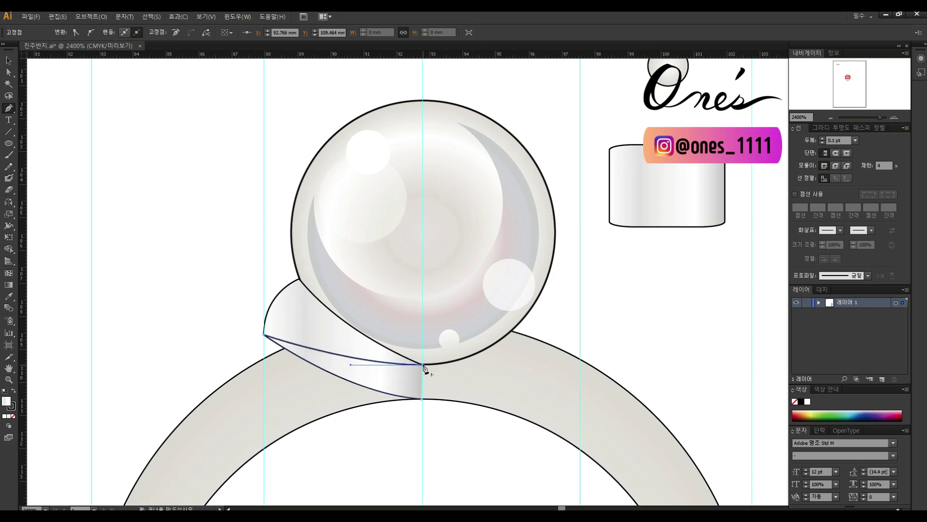
{"action": "left_click", "coordinate": [420, 408], "text": "ctrl"}
- Reflect a copy of both left shoulder pieces across the centre guide to form the right side
{"action": "left_click", "coordinate": [275, 314]}
{"action": "key", "text": "o"}
{"action": "left_click", "coordinate": [423, 277]}
{"action": "left_click_drag", "start_coordinate": [555, 299], "coordinate": [633, 302]}
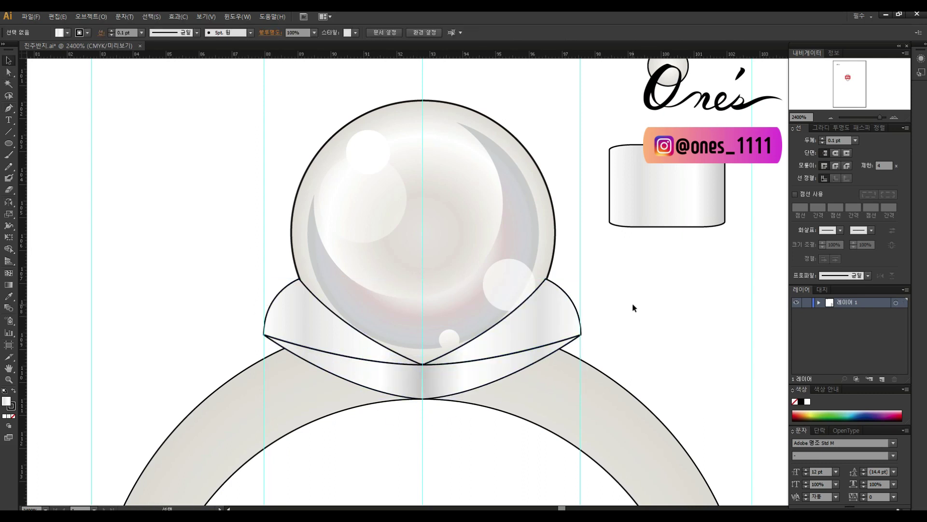
- Reduce the height of all four shoulder pieces slightly from the top, keeping their base on the ring's inner edge
{"action": "left_click_drag", "start_coordinate": [352, 358], "coordinate": [257, 360]}
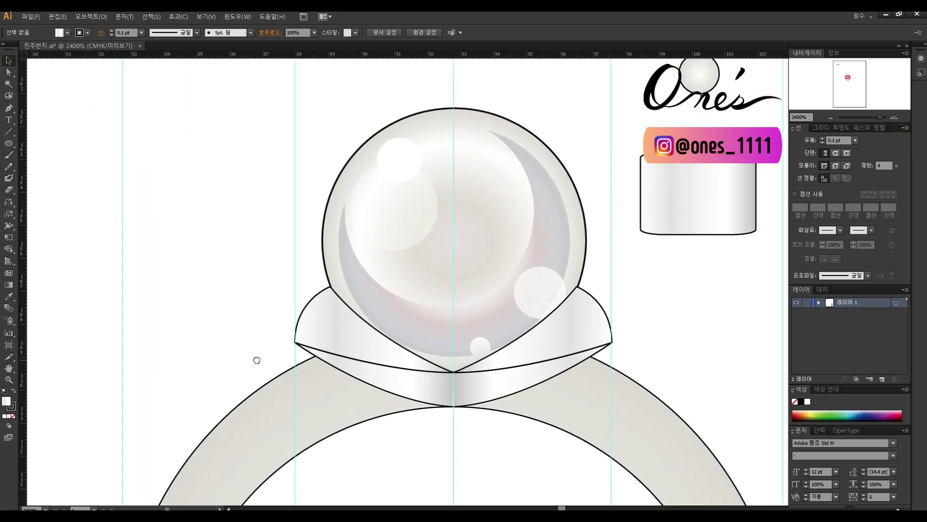
{"action": "left_click", "coordinate": [327, 328]}
{"action": "left_click", "coordinate": [483, 377], "text": "shift"}
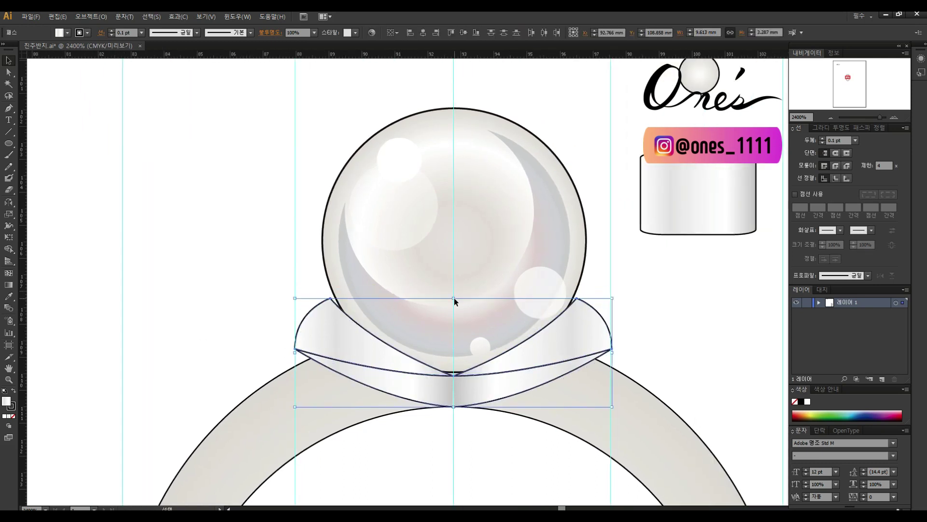
- Make the bottom curves of the two lower shoulder pieces fuller and rounder
{"action": "key", "text": "a"}
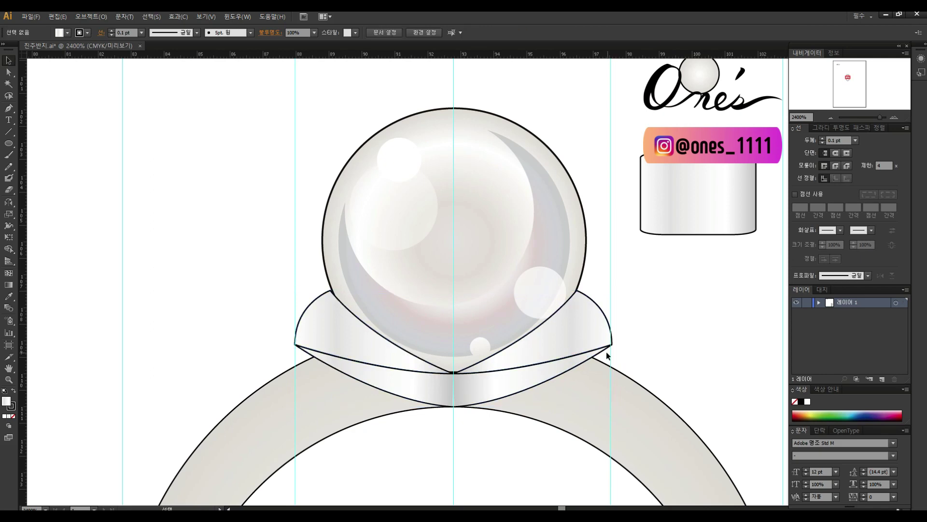
{"action": "left_click", "coordinate": [401, 399]}
{"action": "left_click", "coordinate": [435, 421]}
{"action": "key", "text": "v"}
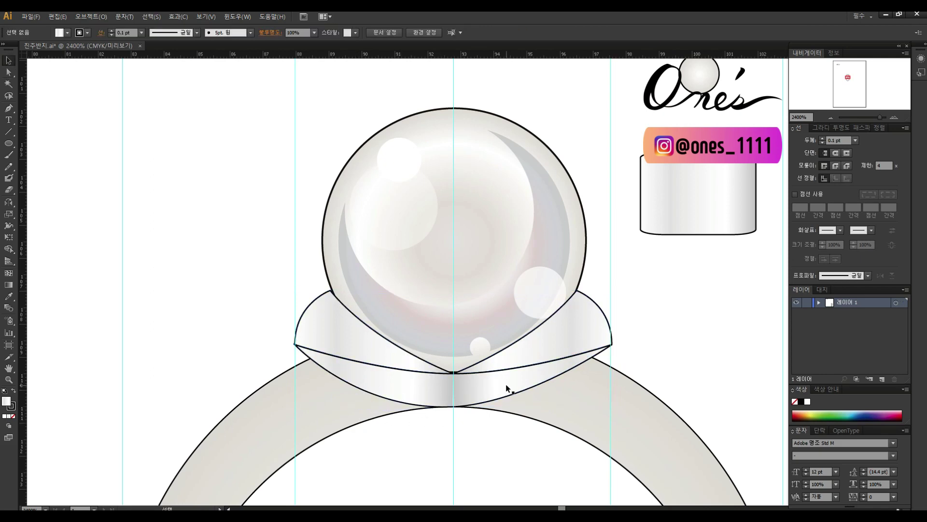
- Lower the front-view pearl slightly and move both upper shoulder pieces down over the lower ones
{"action": "left_click_drag", "start_coordinate": [570, 374], "coordinate": [616, 398]}
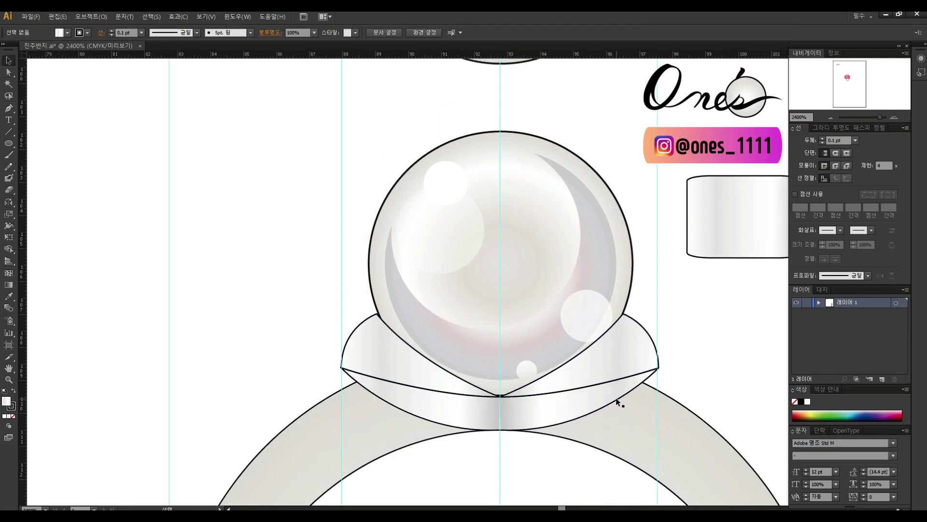
{"action": "left_click_drag", "start_coordinate": [537, 295], "coordinate": [538, 309]}
{"action": "left_click", "coordinate": [487, 392]}
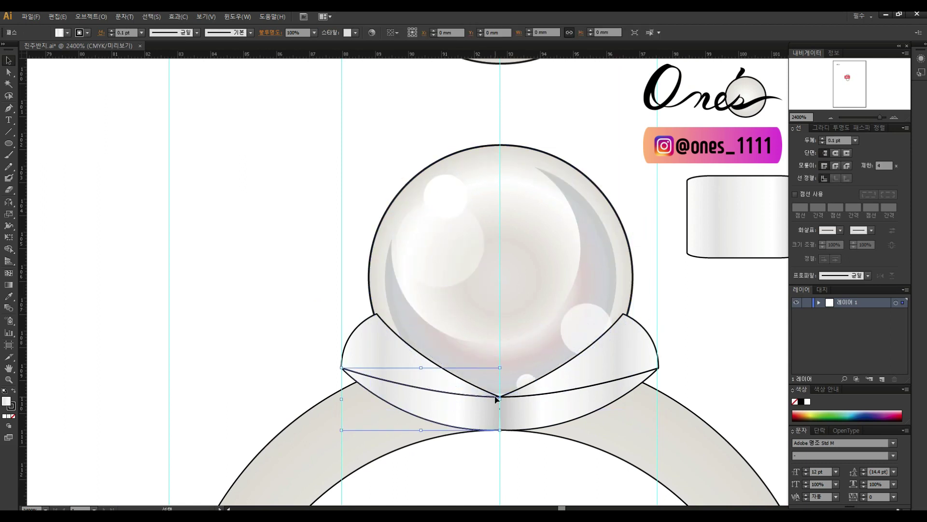
{"action": "left_click", "coordinate": [582, 369], "text": "shift"}
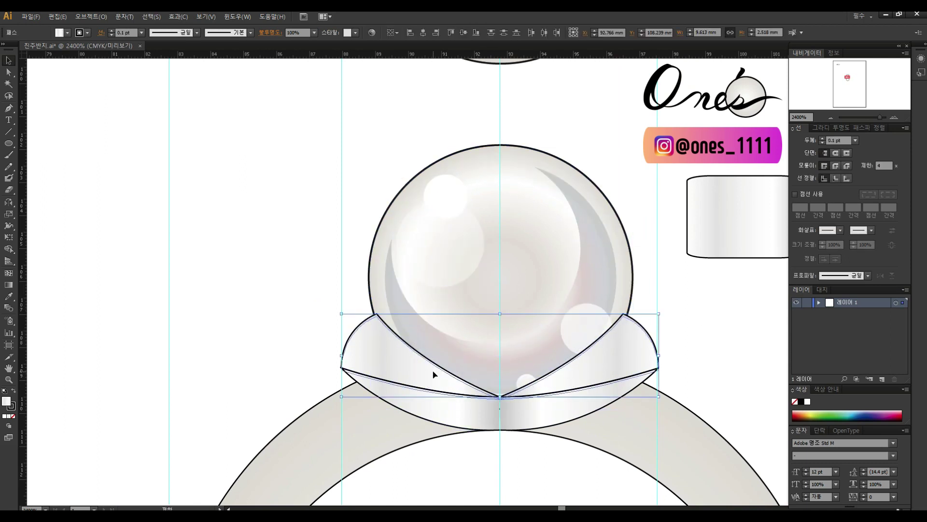
{"action": "left_click_drag", "start_coordinate": [433, 381], "coordinate": [434, 386]}
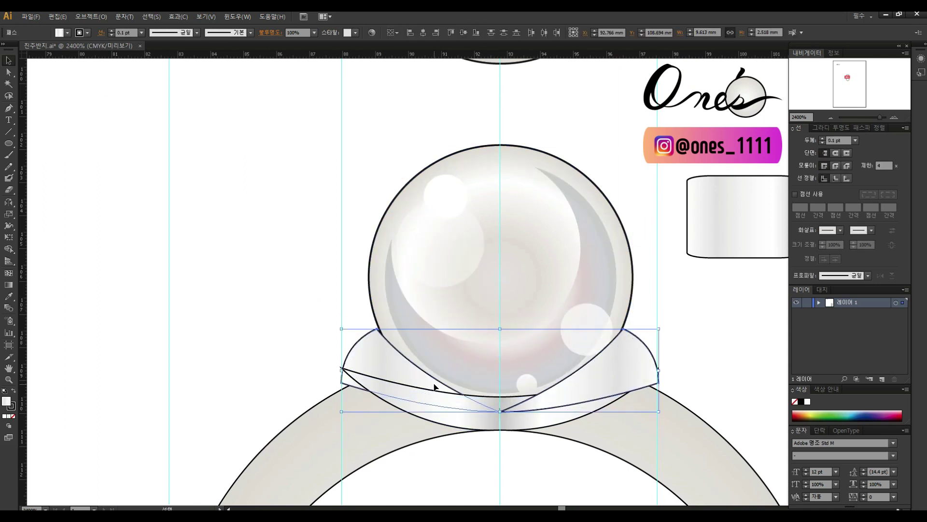
- Send the lower shoulder pieces and the ring behind the upper shoulders, and nudge the pearl down into the setting
{"action": "left_click", "coordinate": [333, 370]}
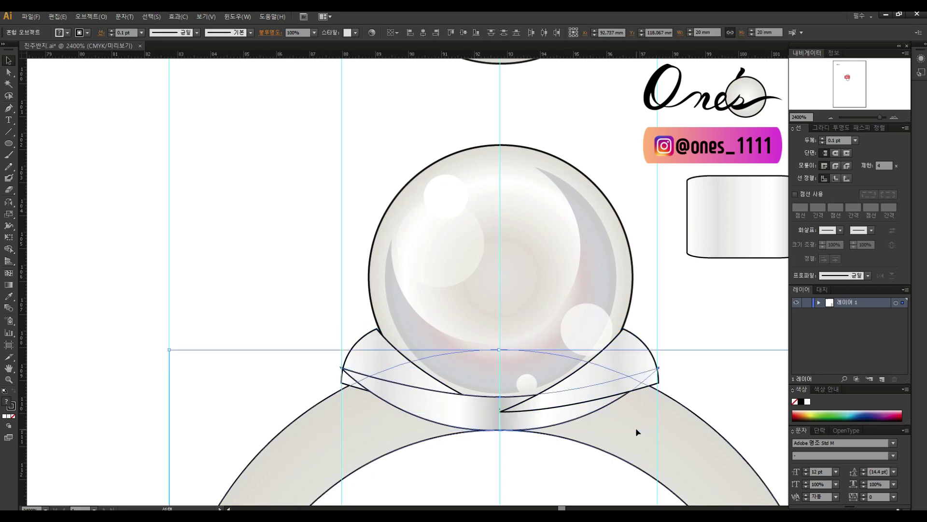
{"action": "left_click", "coordinate": [520, 330]}
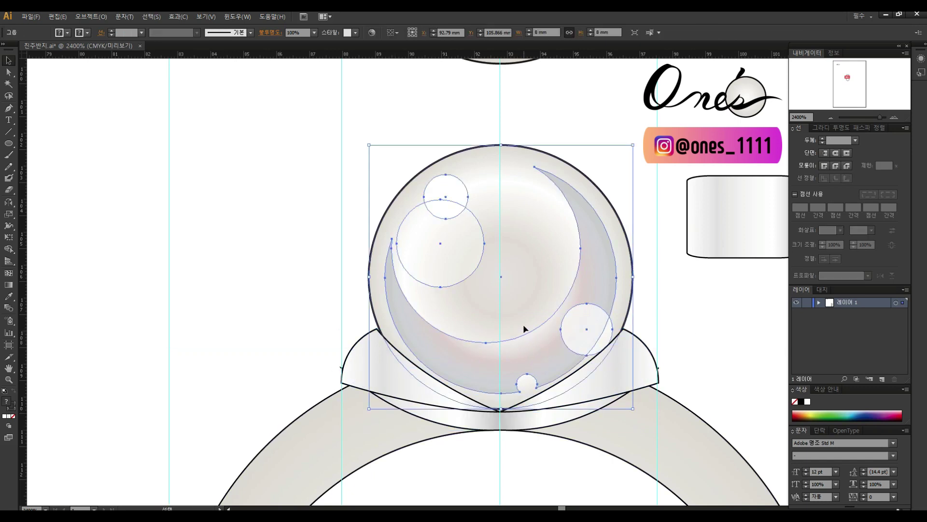
{"action": "key", "text": "Down"}
{"action": "key", "text": "ctrl+shift+a"}
- Move the upper anchor points of both lower shoulder pieces onto the upper pieces' outer corners and shared centre point
{"action": "key", "text": "a"}
{"action": "left_click", "coordinate": [341, 367]}
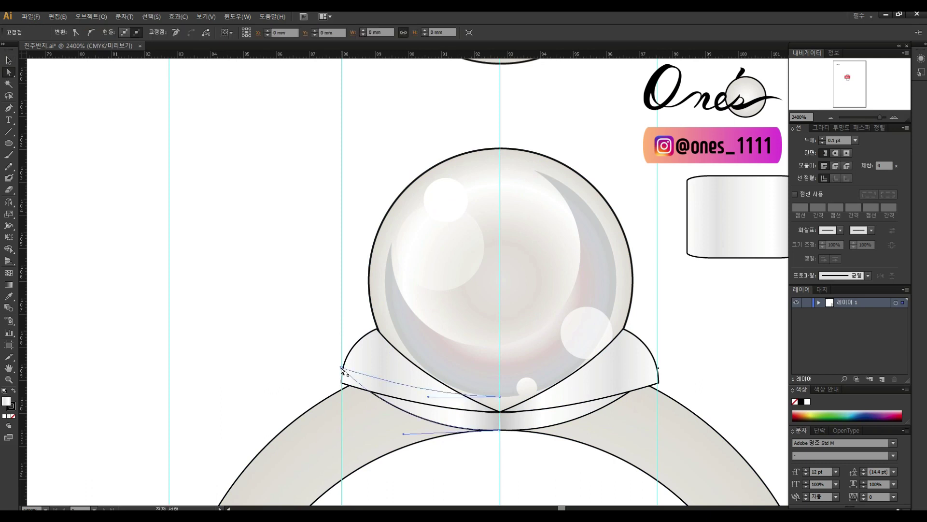
{"action": "left_click", "coordinate": [500, 412]}
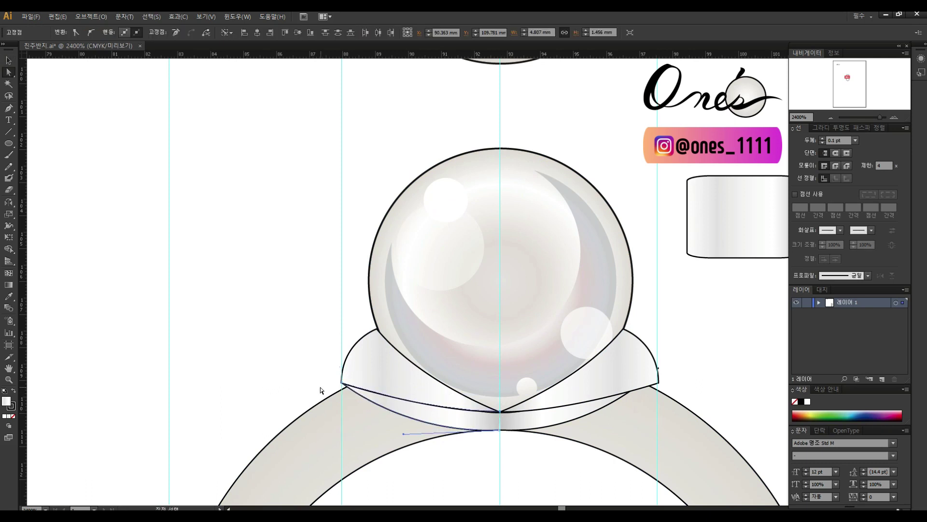
{"action": "left_click", "coordinate": [658, 370]}
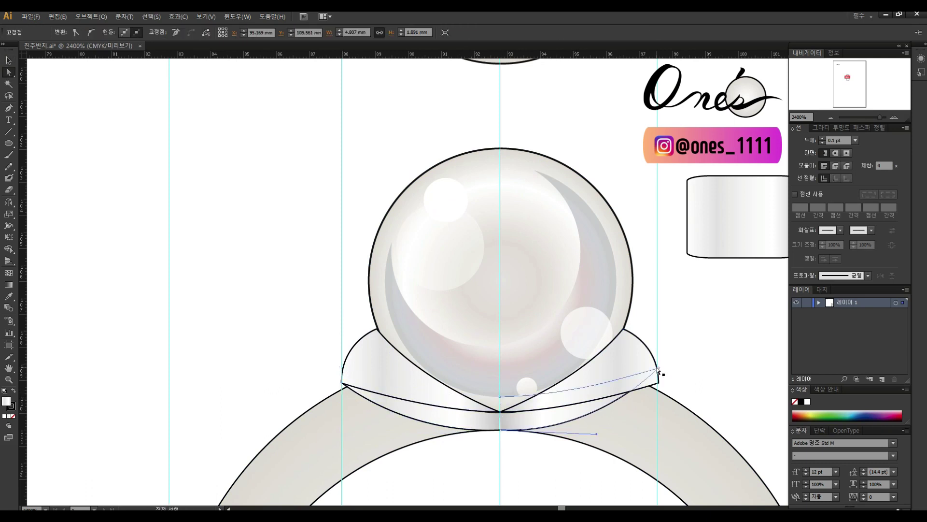
{"action": "left_click", "coordinate": [657, 384]}
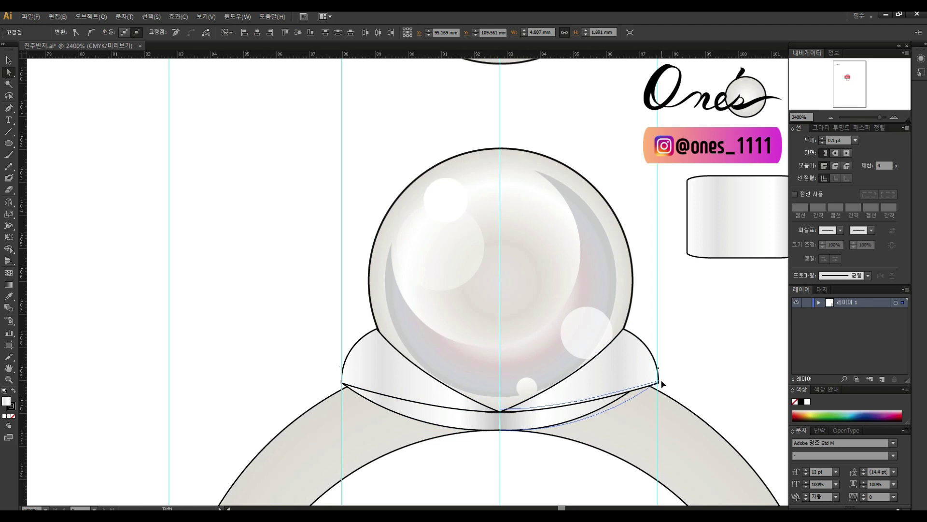
{"action": "left_click", "coordinate": [501, 412]}
{"action": "left_click", "coordinate": [714, 358]}
{"action": "key", "text": "v"}
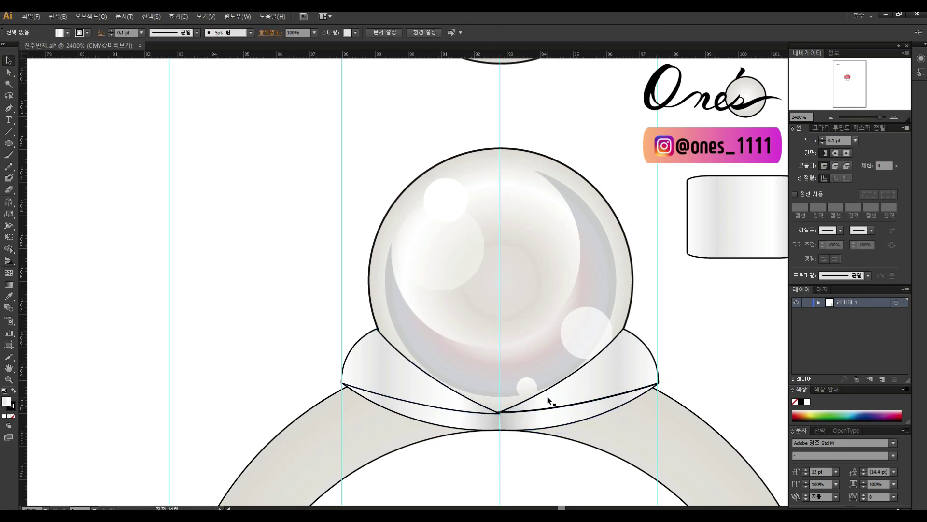
- Refine the left upper shoulder piece's lower curve and mirror a copy across the centre guide to replace the right upper piece
{"action": "left_click", "coordinate": [537, 404]}
{"action": "key", "text": "Delete"}
{"action": "left_click", "coordinate": [486, 413]}
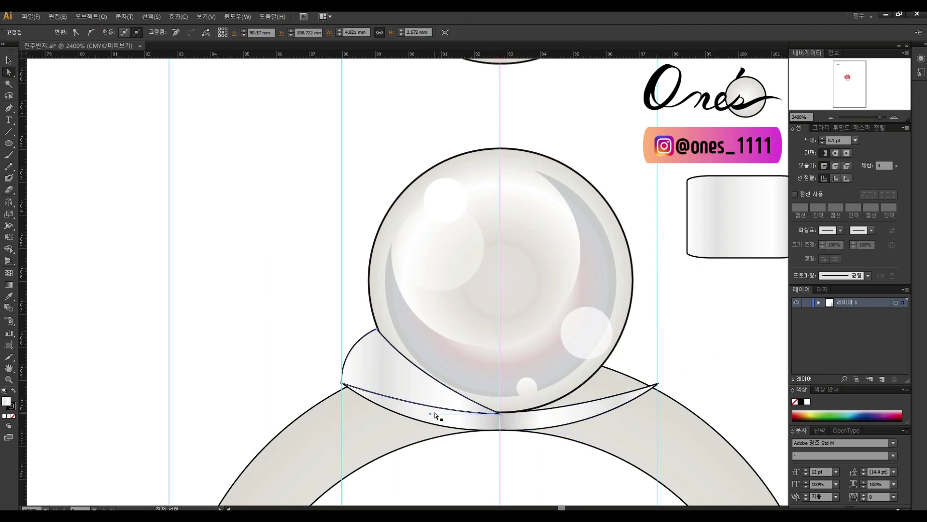
{"action": "key", "text": "r"}
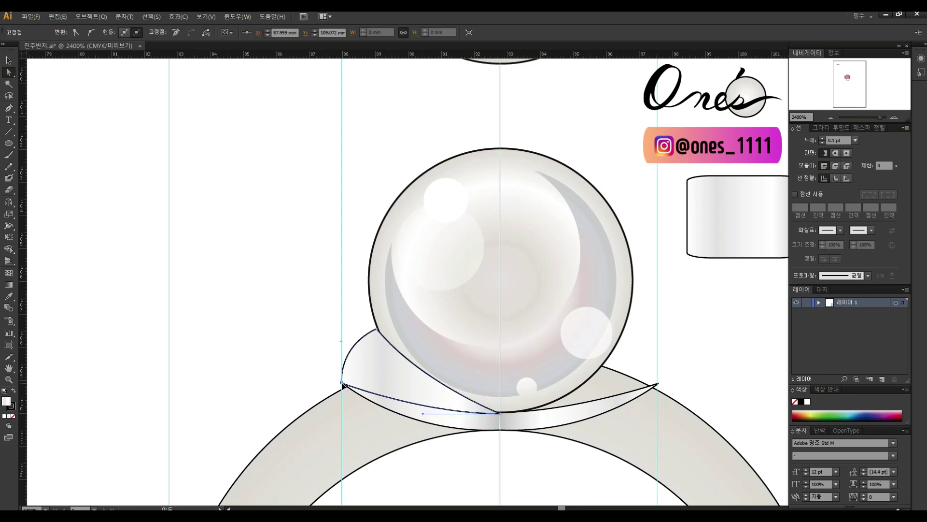
{"action": "left_click", "coordinate": [499, 335]}
{"action": "left_click_drag", "start_coordinate": [504, 337], "coordinate": [702, 353]}
{"action": "key", "text": "a"}
{"action": "left_click", "coordinate": [623, 330]}
{"action": "key", "text": "ctrl+shift+a"}
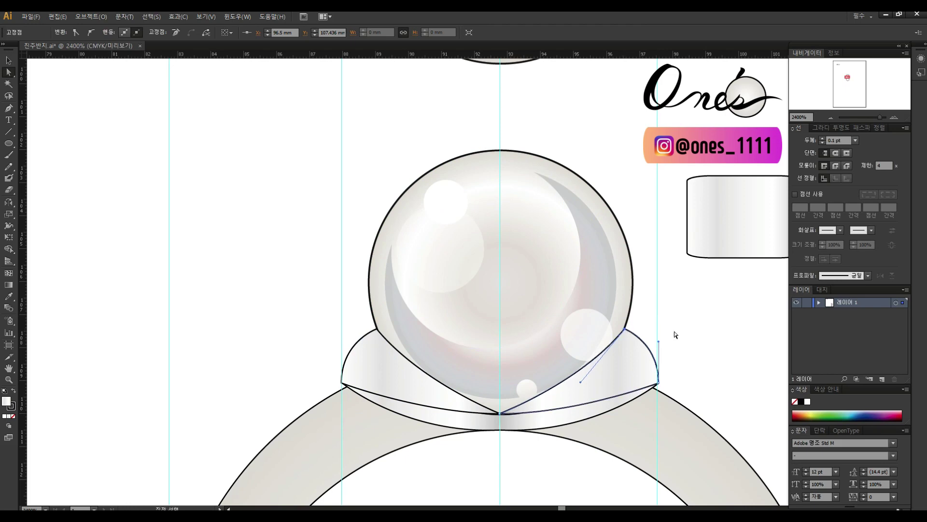
- Move the front-view ring band down slightly along the vertical centre guide
{"action": "scroll", "coordinate": [512, 421], "scroll_direction": "down", "scroll_amount": 7}
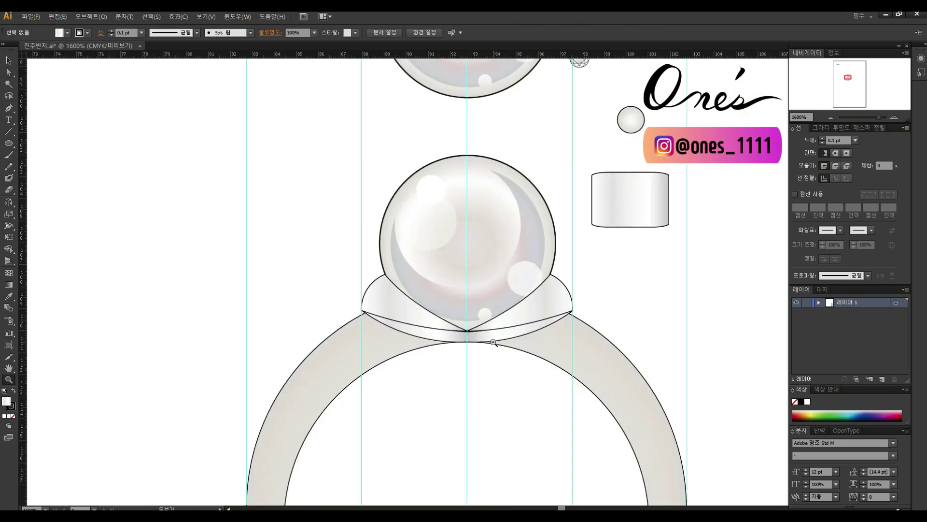
{"action": "left_click_drag", "start_coordinate": [382, 71], "coordinate": [539, 359]}
{"action": "key", "text": "ctrl+shift+a"}
{"action": "left_click", "coordinate": [585, 218]}
{"action": "left_click_drag", "start_coordinate": [586, 221], "coordinate": [587, 228]}
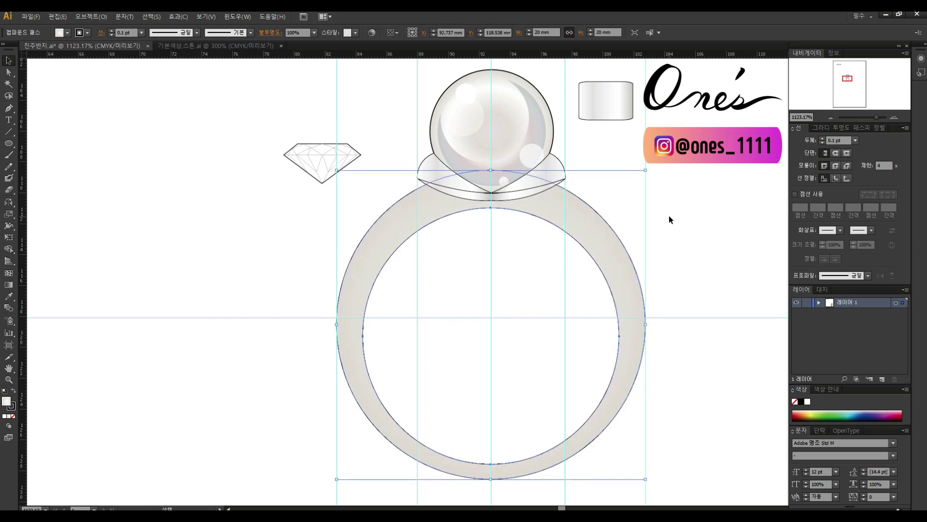
- Move the front-view shoulder pieces down until their bottom edge meets the ring's inner circle
{"action": "key", "text": "ctrl+shift+a"}
{"action": "left_click", "coordinate": [488, 197]}
{"action": "key", "text": "Down"}
{"action": "key", "text": "Down"}
{"action": "key", "text": "ctrl+shift+a"}
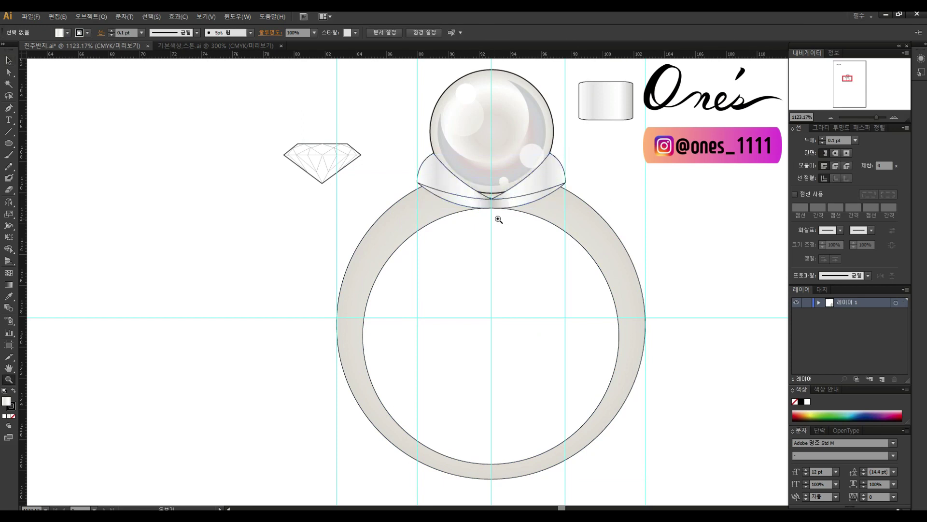
- Nudge the front-view pearl down into the lowered setting, keeping the upper shoulder pieces in front of it
{"action": "left_click", "coordinate": [498, 220]}
{"action": "left_click", "coordinate": [534, 197]}
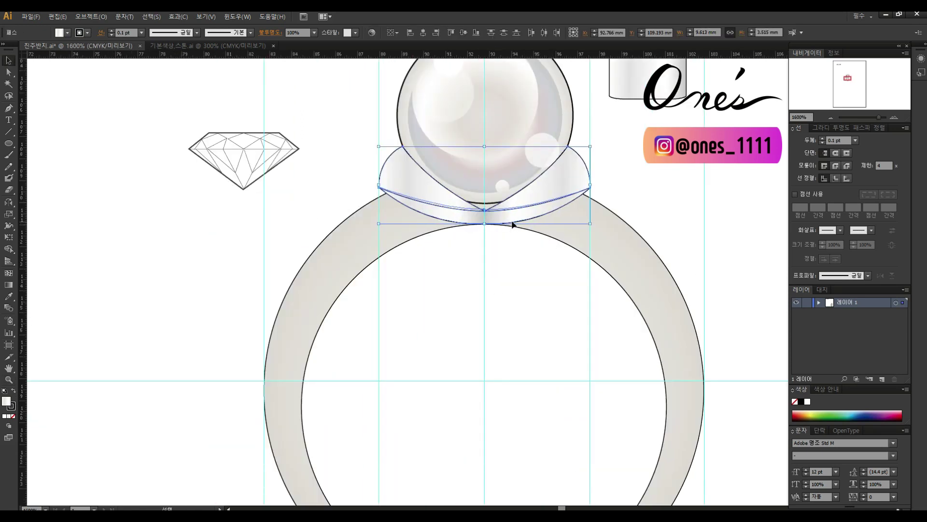
{"action": "left_click", "coordinate": [517, 138]}
{"action": "key", "text": "ctrl+shift+bracketright"}
{"action": "left_click", "coordinate": [616, 166]}
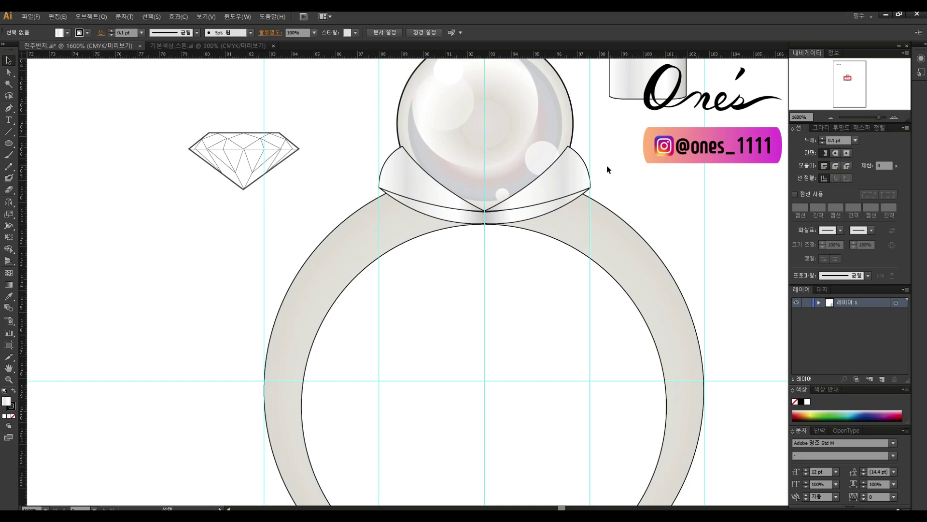
- Lower the top inner corners of both upper shoulder pieces along the pearl's outline
{"action": "left_click_drag", "start_coordinate": [432, 157], "coordinate": [495, 192]}
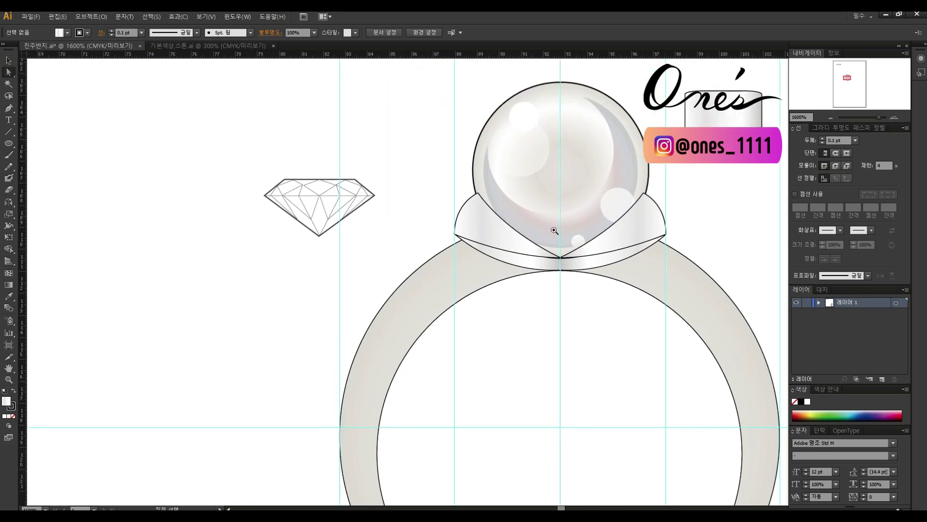
{"action": "left_click", "coordinate": [555, 230]}
{"action": "left_click", "coordinate": [478, 199]}
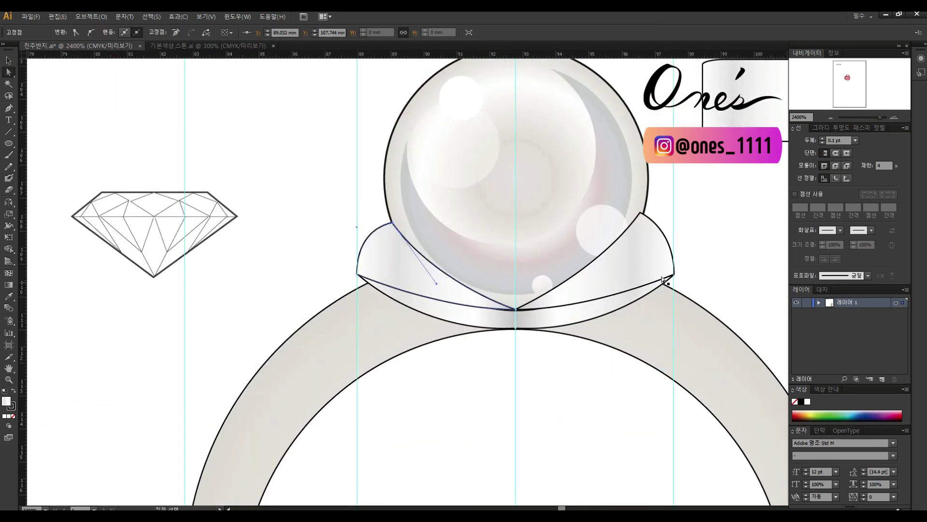
{"action": "left_click", "coordinate": [641, 222]}
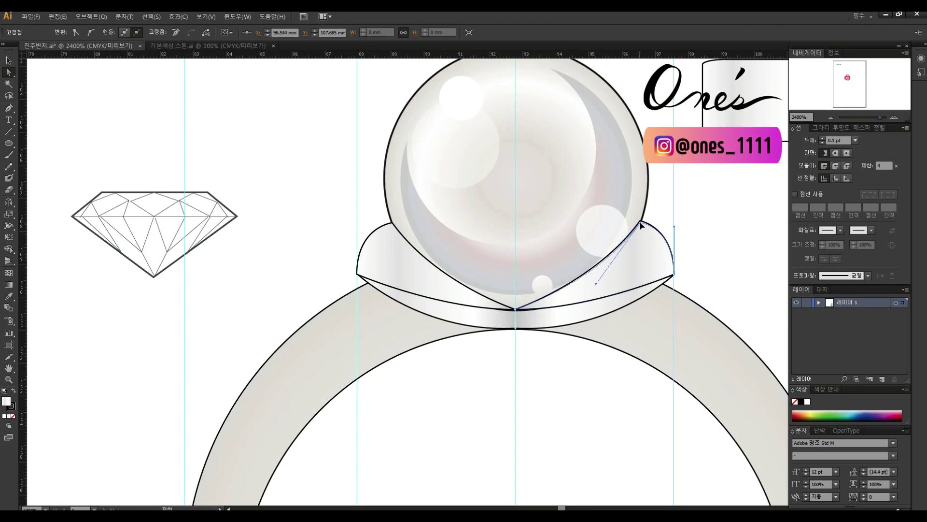
{"action": "key", "text": "ctrl+shift+a"}
{"action": "key", "text": "z"}
{"action": "left_click", "coordinate": [508, 337], "text": "alt"}
{"action": "left_click_drag", "start_coordinate": [516, 324], "coordinate": [527, 302]}
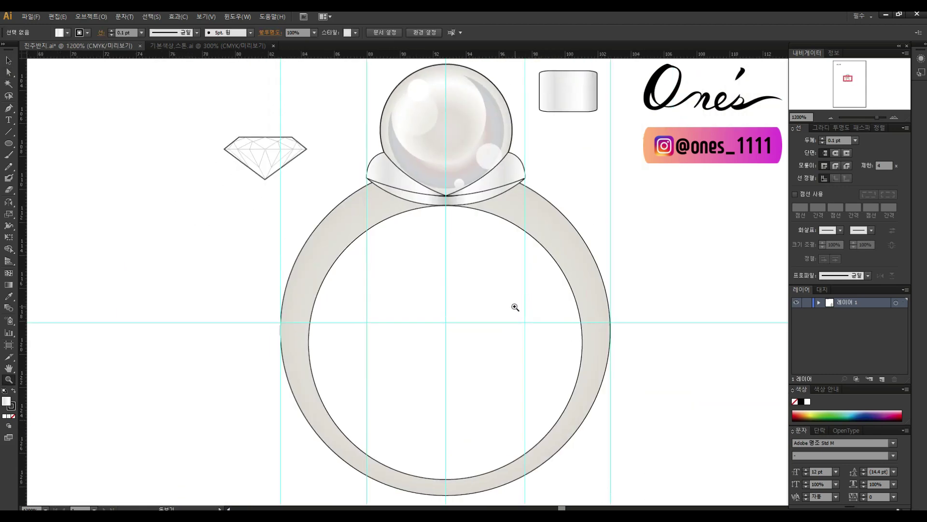
- Stretch the front-view shoulder pieces upward from their bottom edge to make the setting taller
{"action": "left_click", "coordinate": [457, 230]}
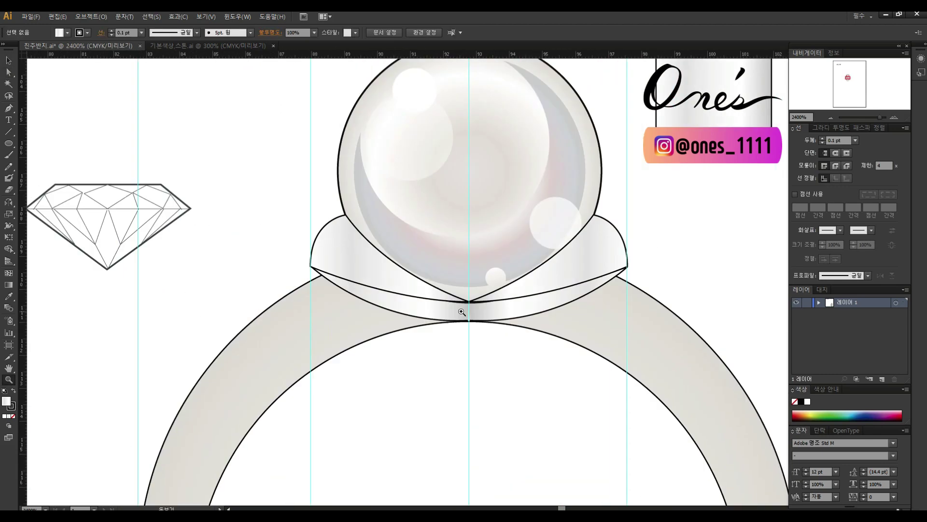
{"action": "key", "text": "v"}
{"action": "left_click", "coordinate": [552, 274]}
{"action": "left_click", "coordinate": [553, 178]}
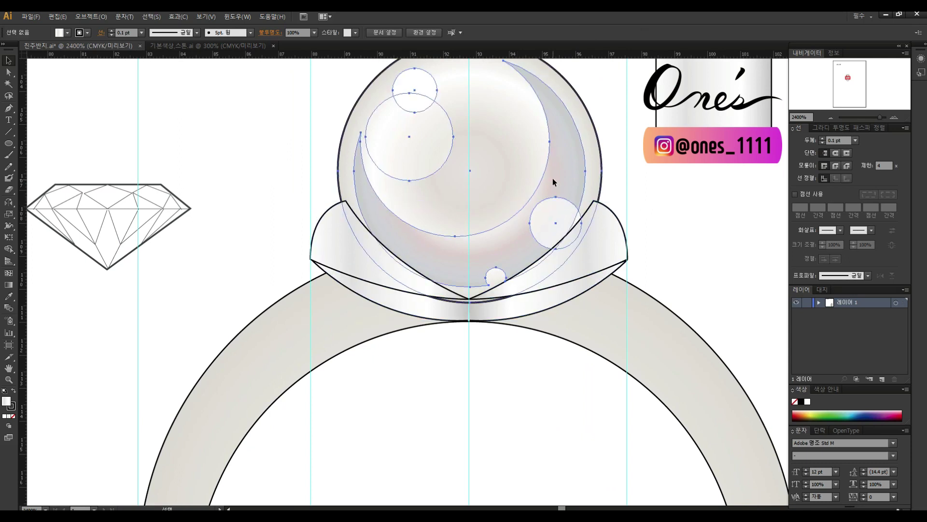
- Bring the top inner anchor points of the stretched left and right upper shoulder pieces down to matching heights
{"action": "left_click_drag", "start_coordinate": [352, 212], "coordinate": [370, 254]}
{"action": "key", "text": "a"}
{"action": "left_click", "coordinate": [369, 248]}
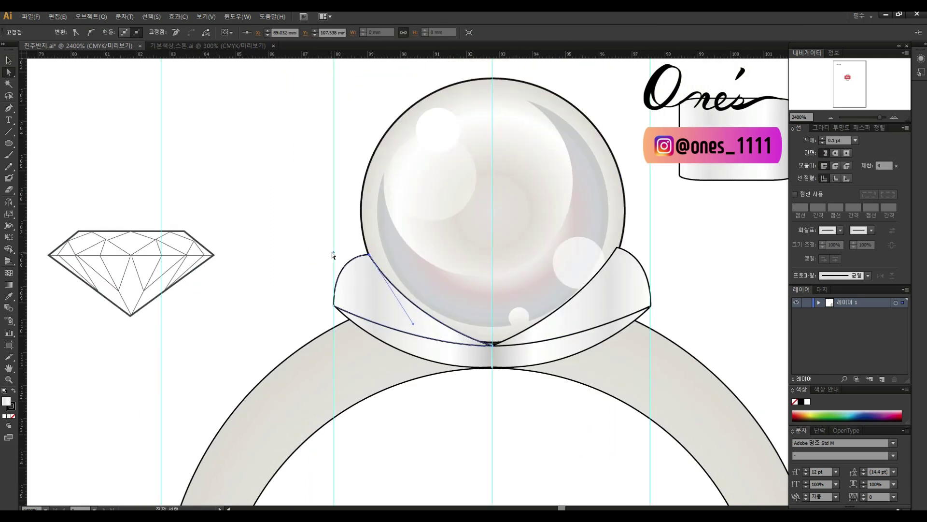
{"action": "left_click", "coordinate": [619, 249]}
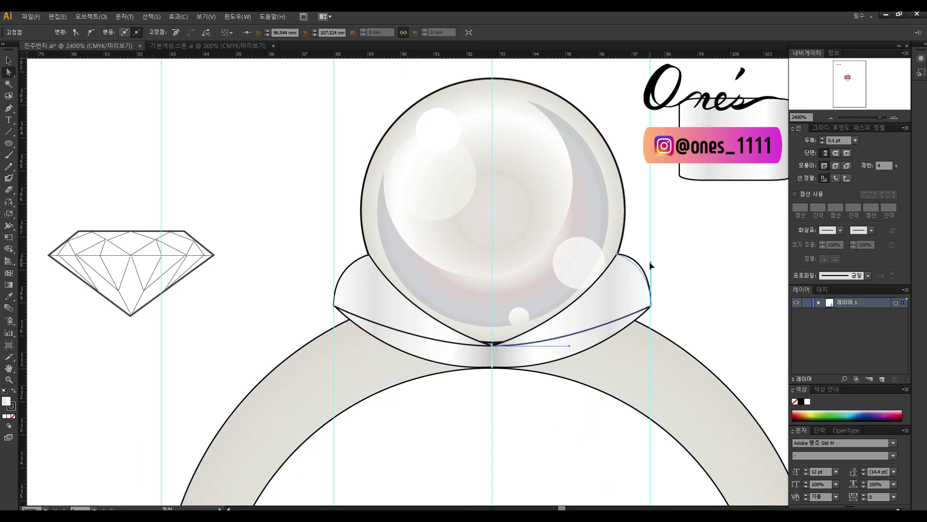
{"action": "left_click", "coordinate": [675, 252]}
- Nudge the front-view pearl down to close the gap at the bottom of the setting
{"action": "key", "text": "v"}
{"action": "left_click", "coordinate": [538, 261]}
{"action": "key", "text": "Down"}
{"action": "key", "text": "Down"}
{"action": "left_click", "coordinate": [657, 243]}
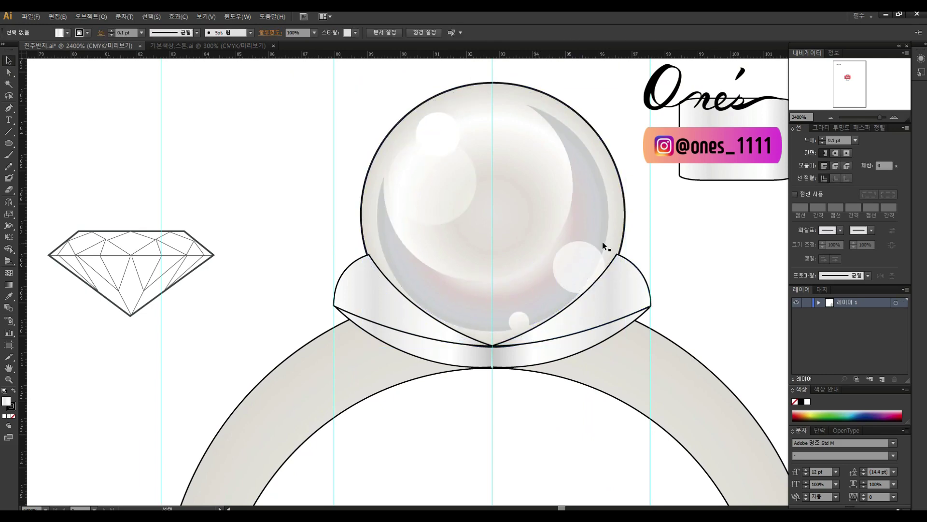
- Fine-tune the top corners of both upper shoulder pieces so they sit on the pearl's outline
{"action": "key", "text": "a"}
{"action": "left_click", "coordinate": [368, 254]}
{"action": "left_click", "coordinate": [619, 255]}
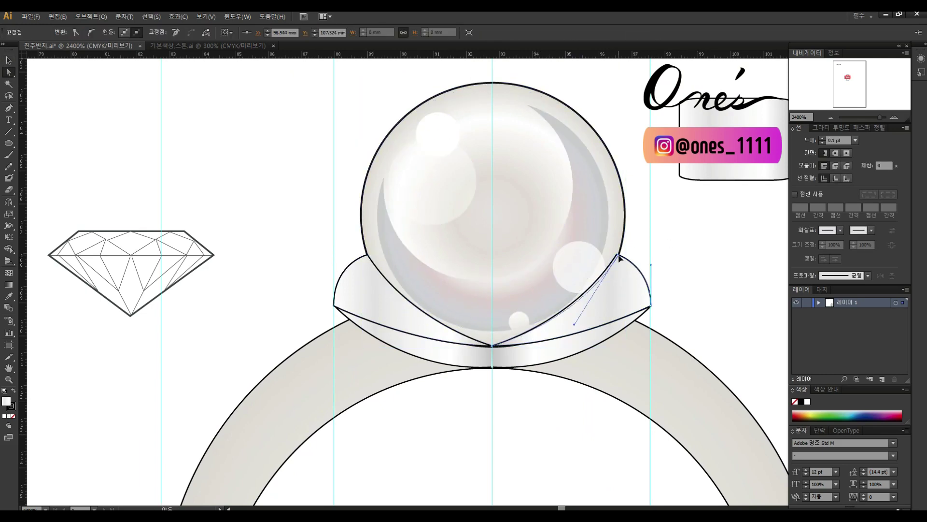
{"action": "left_click", "coordinate": [668, 248]}
- Duplicate the left upper shoulder piece slightly higher, remove its fill and set its stroke to 0.05 pt
{"action": "key", "text": "v"}
{"action": "left_click", "coordinate": [446, 361]}
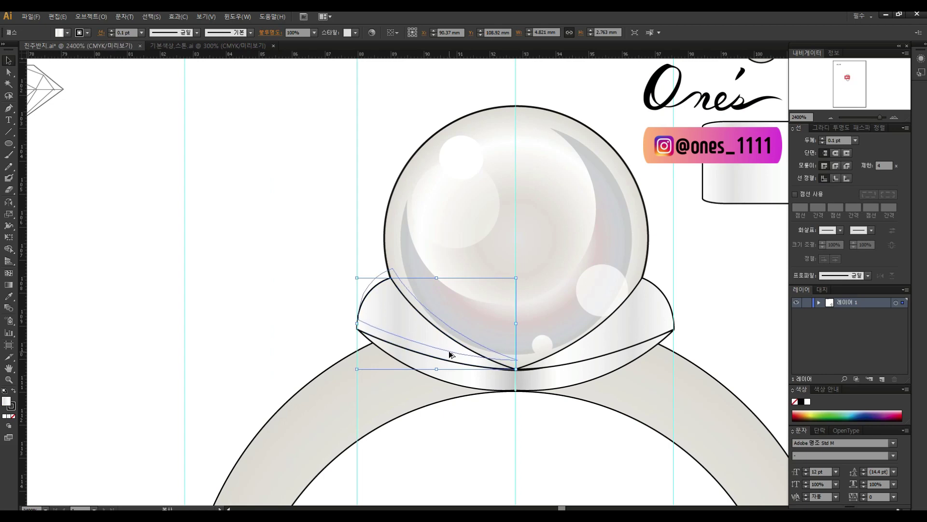
{"action": "left_click", "coordinate": [13, 415]}
{"action": "type", "text": "0.05"}
{"action": "key", "text": "Return"}
{"action": "key", "text": "ctrl+shift+a"}
{"action": "key", "text": "z"}
{"action": "left_click", "coordinate": [430, 324]}
{"action": "left_click", "coordinate": [410, 300]}
{"action": "left_click_drag", "start_coordinate": [504, 307], "coordinate": [569, 308]}
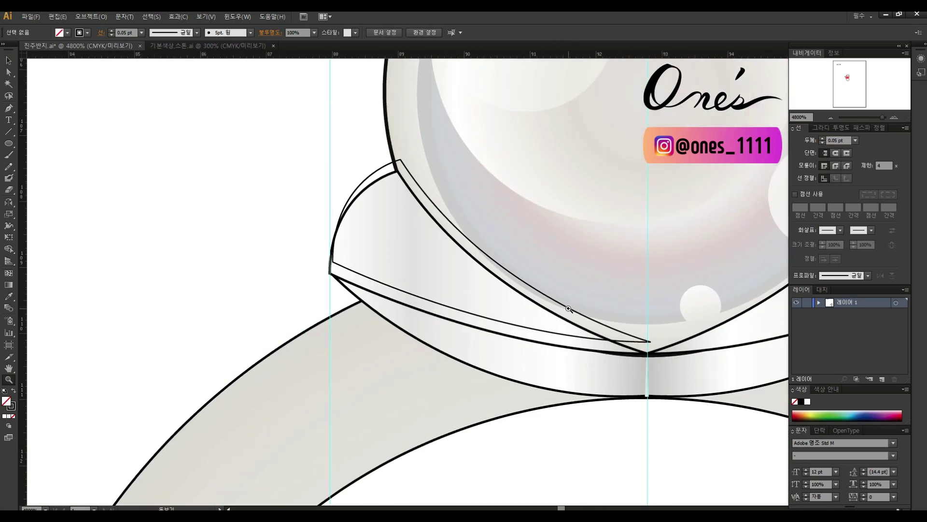
- Cut the duplicated outline near its inner tip and delete all but the line along the shoulder's lower edge
{"action": "key", "text": "v"}
{"action": "left_click", "coordinate": [568, 309]}
{"action": "key", "text": "c"}
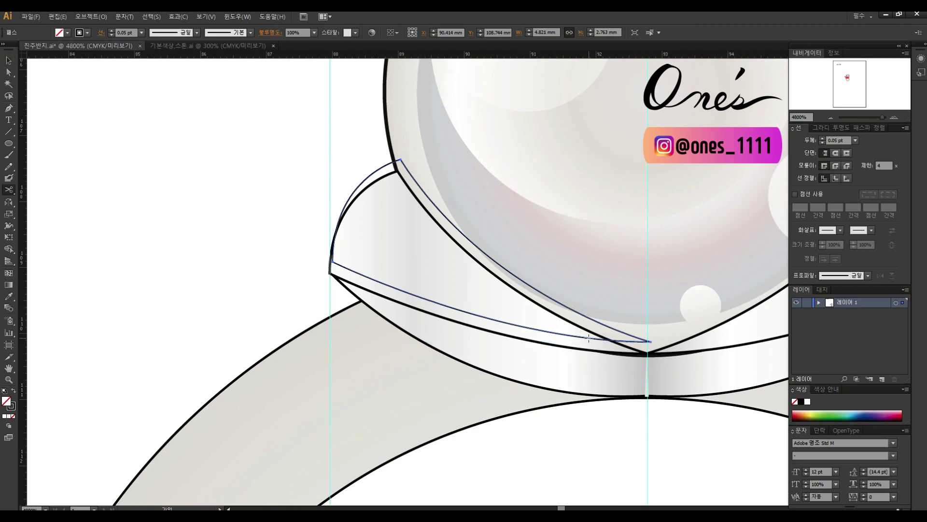
{"action": "left_click", "coordinate": [588, 338]}
{"action": "key", "text": "a"}
{"action": "left_click", "coordinate": [360, 186]}
{"action": "key", "text": "Delete"}
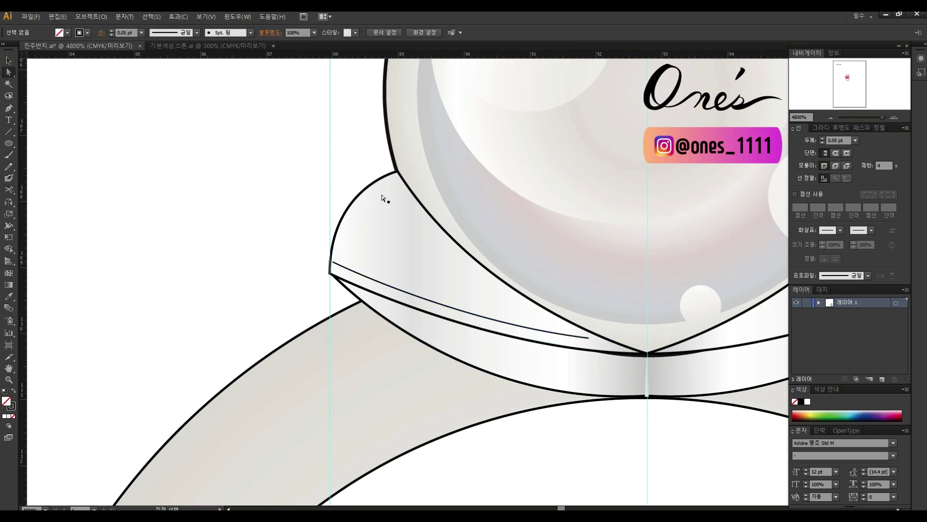
- Rotate the thin inner line slightly and fit its outer end to the left shoulder's outline
{"action": "key", "text": "v"}
{"action": "left_click", "coordinate": [475, 317]}
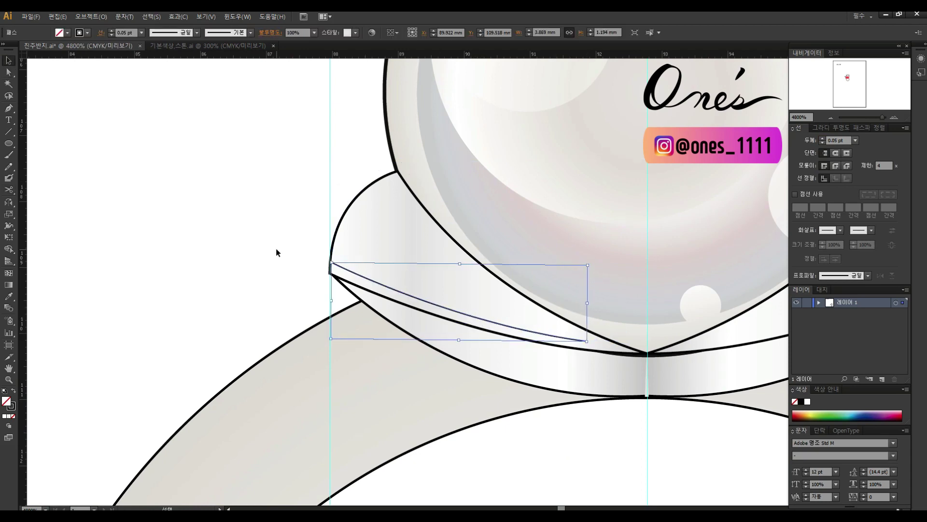
{"action": "left_click", "coordinate": [278, 252]}
{"action": "key", "text": "a"}
{"action": "left_click", "coordinate": [330, 271]}
{"action": "left_click", "coordinate": [587, 341]}
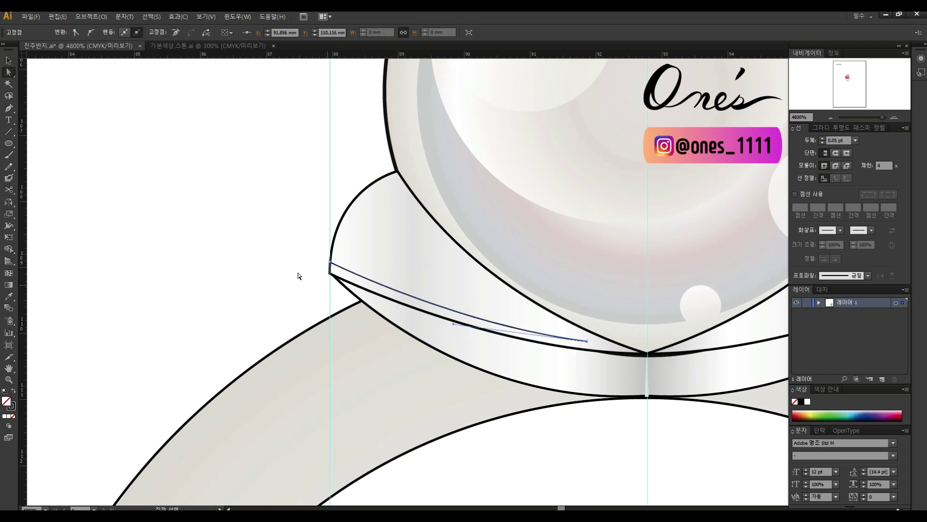
- Draw a curved pen line from the thin line's inner end up along the left shoulder's pearl-side edge
{"action": "key", "text": "p"}
{"action": "scroll", "coordinate": [588, 357], "scroll_direction": "up", "scroll_amount": 1}
{"action": "left_click", "coordinate": [587, 357]}
{"action": "scroll", "coordinate": [588, 356], "scroll_direction": "up", "scroll_amount": 3}
{"action": "left_click_drag", "start_coordinate": [387, 269], "coordinate": [324, 162]}
{"action": "left_click", "coordinate": [324, 161], "text": "ctrl"}
{"action": "left_click_drag", "start_coordinate": [579, 411], "coordinate": [610, 380]}
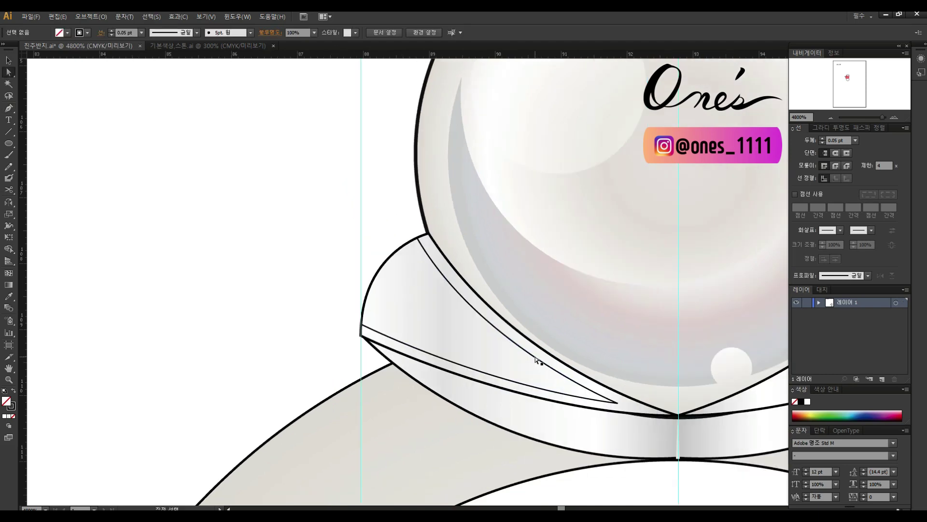
- Adjust the new inner line's curve and top end so it runs parallel to the pearl-side edge
{"action": "left_click", "coordinate": [538, 356]}
{"action": "left_click_drag", "start_coordinate": [480, 347], "coordinate": [477, 342]}
{"action": "left_click_drag", "start_coordinate": [418, 240], "coordinate": [420, 239]}
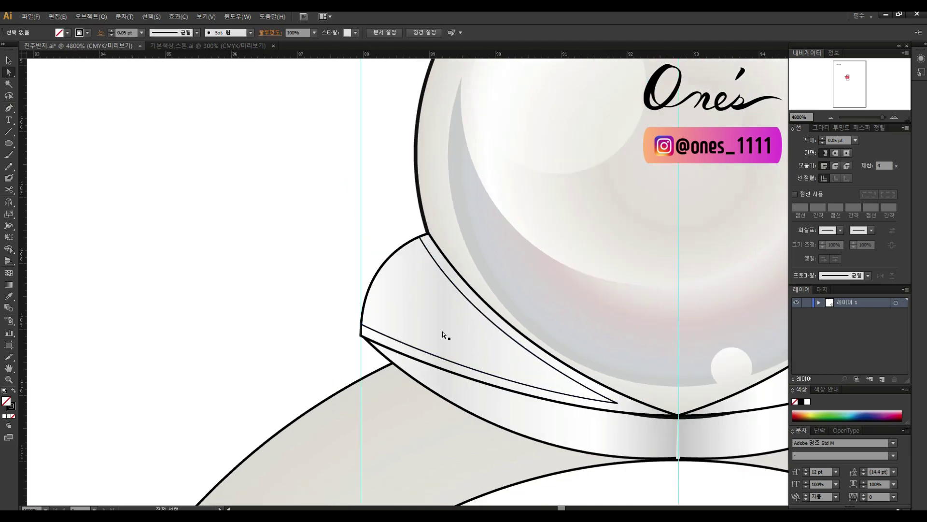
- Copy the 0.9 mm round diamond from beside the top view to just outside the front view's left shoulder
{"action": "key", "text": "ctrl+shift+a"}
{"action": "key", "text": "z"}
{"action": "left_click_drag", "start_coordinate": [580, 325], "coordinate": [441, 311]}
{"action": "left_click_drag", "start_coordinate": [591, 140], "coordinate": [362, 356], "text": "alt"}
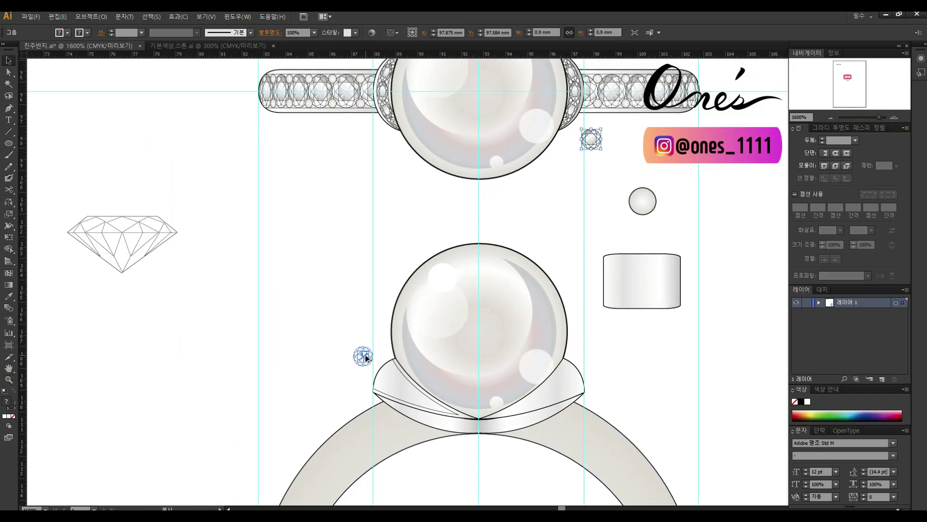
{"action": "key", "text": "ctrl+shift+a"}
- Place a duplicate of the round diamond on the left shoulder's outer end and enlarge it to about 1.38 mm
{"action": "left_click_drag", "start_coordinate": [472, 344], "coordinate": [484, 284]}
{"action": "key", "text": "z"}
{"action": "left_click", "coordinate": [466, 303]}
{"action": "key", "text": "v"}
{"action": "left_click_drag", "start_coordinate": [303, 257], "coordinate": [319, 269]}
{"action": "key", "text": "ctrl+="}
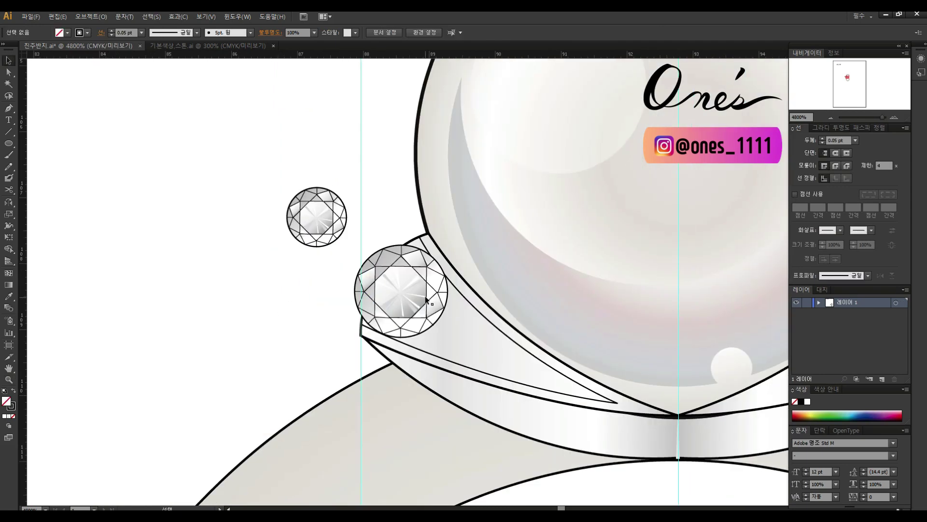
{"action": "left_click_drag", "start_coordinate": [447, 245], "coordinate": [444, 247], "text": "alt+shift"}
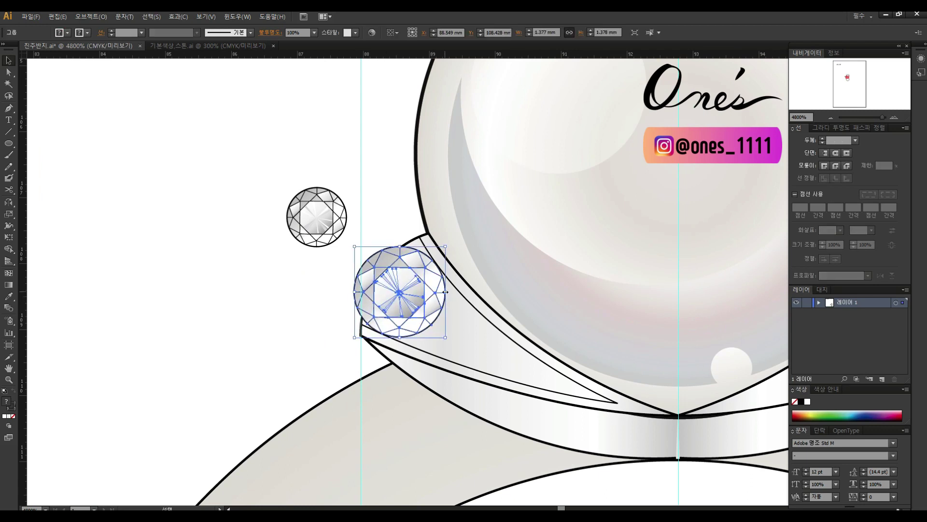
- Squeeze and tilt the enlarged diamond into a narrow oval that follows the left shoulder's outer curve
{"action": "left_click_drag", "start_coordinate": [445, 292], "coordinate": [387, 289]}
{"action": "left_click_drag", "start_coordinate": [383, 245], "coordinate": [392, 250]}
{"action": "left_click_drag", "start_coordinate": [377, 281], "coordinate": [415, 272]}
{"action": "left_click_drag", "start_coordinate": [428, 247], "coordinate": [428, 236]}
{"action": "left_click", "coordinate": [413, 221]}
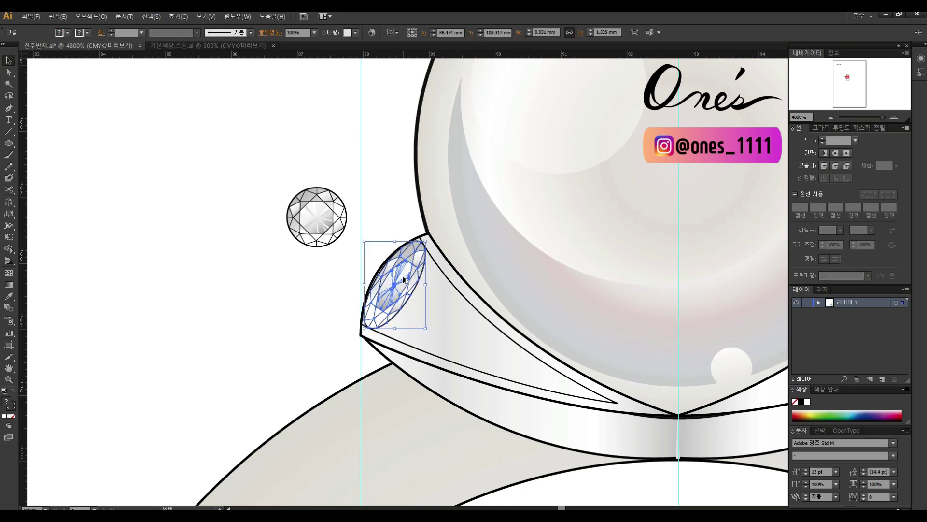
- Add a wider tilted oval diamond and a smaller round diamond in a row beside the first on the left shoulder
{"action": "left_click_drag", "start_coordinate": [316, 217], "coordinate": [458, 263]}
{"action": "left_click_drag", "start_coordinate": [458, 306], "coordinate": [427, 305]}
{"action": "left_click_drag", "start_coordinate": [428, 346], "coordinate": [414, 340]}
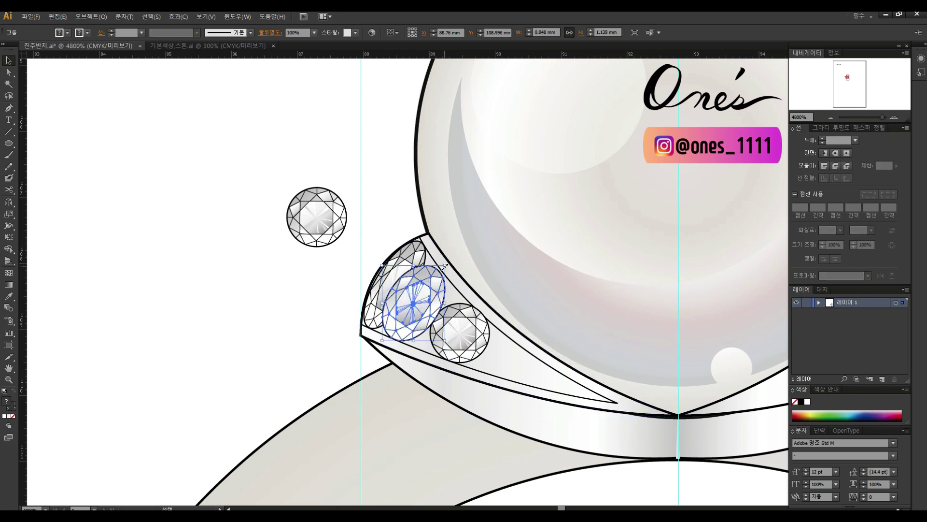
{"action": "left_click", "coordinate": [473, 319]}
{"action": "left_click_drag", "start_coordinate": [489, 305], "coordinate": [487, 313]}
{"action": "left_click", "coordinate": [310, 349]}
- Slim the outermost diamond, and resize and shift the middle one so the three stones sit side by side
{"action": "left_click", "coordinate": [405, 259]}
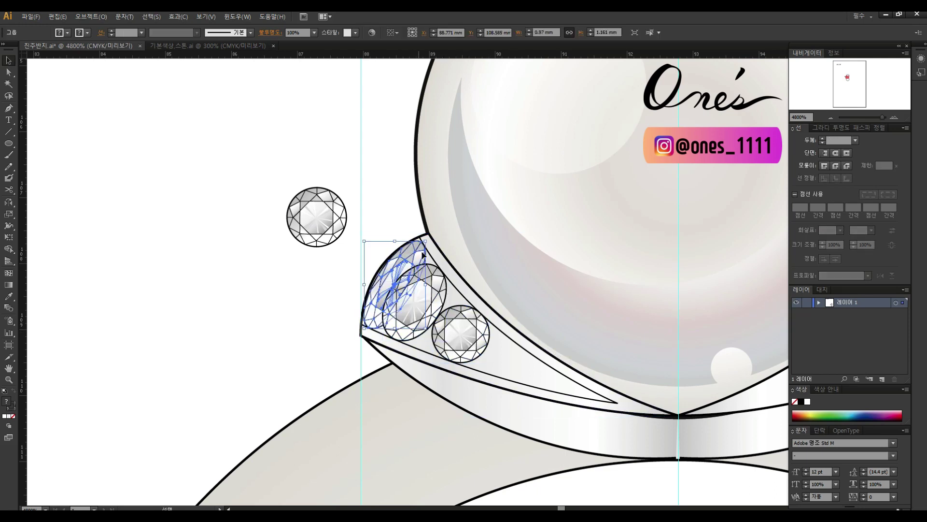
{"action": "left_click_drag", "start_coordinate": [425, 242], "coordinate": [423, 281]}
{"action": "left_click", "coordinate": [434, 300]}
{"action": "left_click_drag", "start_coordinate": [446, 264], "coordinate": [439, 271]}
{"action": "left_click", "coordinate": [467, 328]}
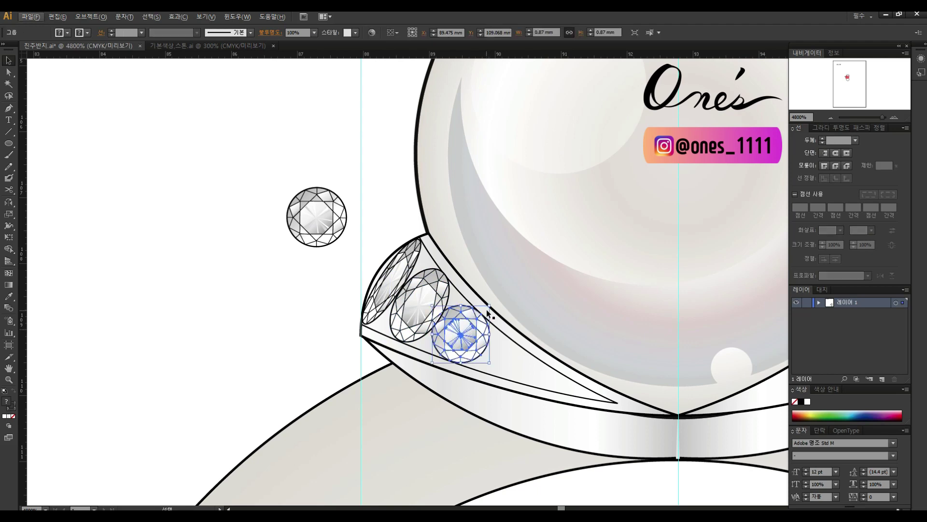
- Copy the small 1.22 mm gradient circle onto the left shoulder beside the third diamond
{"action": "key", "text": "ctrl+minus"}
{"action": "key", "text": "ctrl+minus"}
{"action": "key", "text": "ctrl+minus"}
{"action": "left_click", "coordinate": [671, 101]}
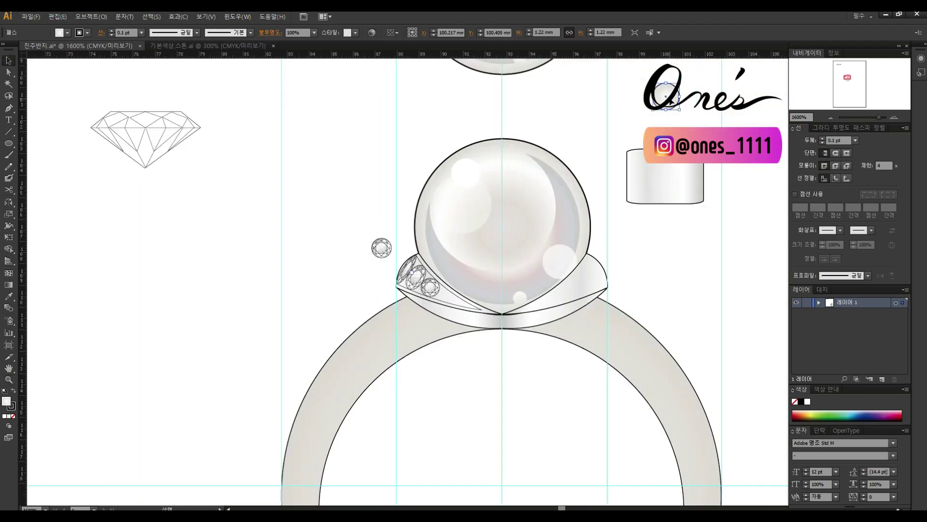
{"action": "key", "text": "ctrl+plus"}
{"action": "key", "text": "ctrl+plus"}
{"action": "key", "text": "ctrl+plus"}
{"action": "key", "text": "ctrl+plus"}
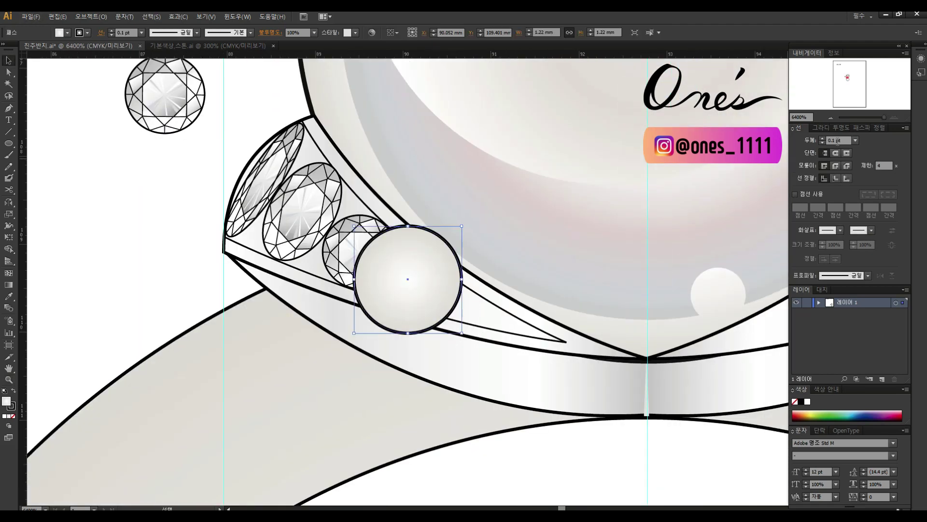
- Fill the tip of the left shoulder with five progressively smaller gradient circles, each with a 0.05 pt stroke, and save the document
{"action": "type", "text": "0.05"}
{"action": "key", "text": "Return"}
{"action": "mouse_move", "coordinate": [462, 333]}
{"action": "left_mouse_down"}
{"action": "mouse_move", "coordinate": [411, 279]}
{"action": "mouse_move", "coordinate": [466, 295]}
{"action": "mouse_move", "coordinate": [476, 284]}
{"action": "mouse_move", "coordinate": [459, 296]}
{"action": "mouse_move", "coordinate": [467, 300]}
{"action": "mouse_move", "coordinate": [510, 298]}
{"action": "mouse_move", "coordinate": [489, 311]}
{"action": "mouse_move", "coordinate": [516, 321]}
{"action": "left_mouse_up"}
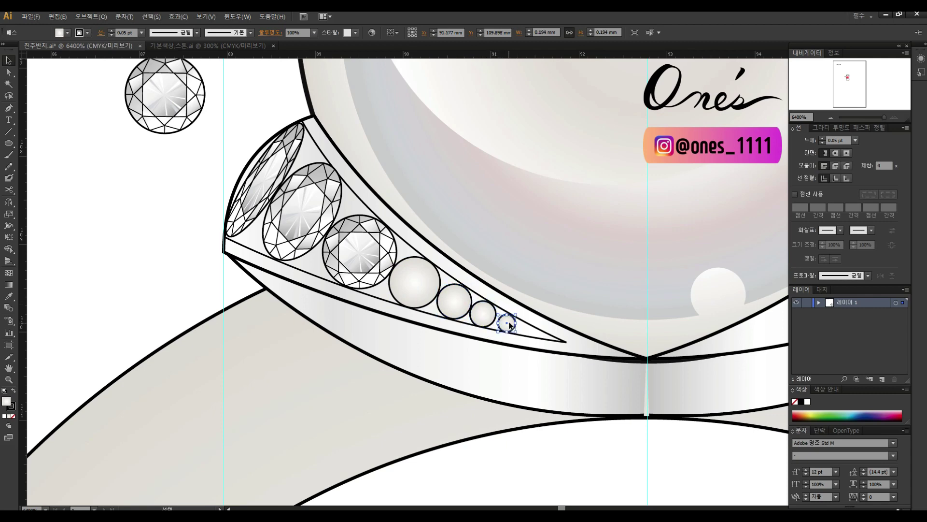
{"action": "left_click_drag", "start_coordinate": [530, 333], "coordinate": [532, 334]}
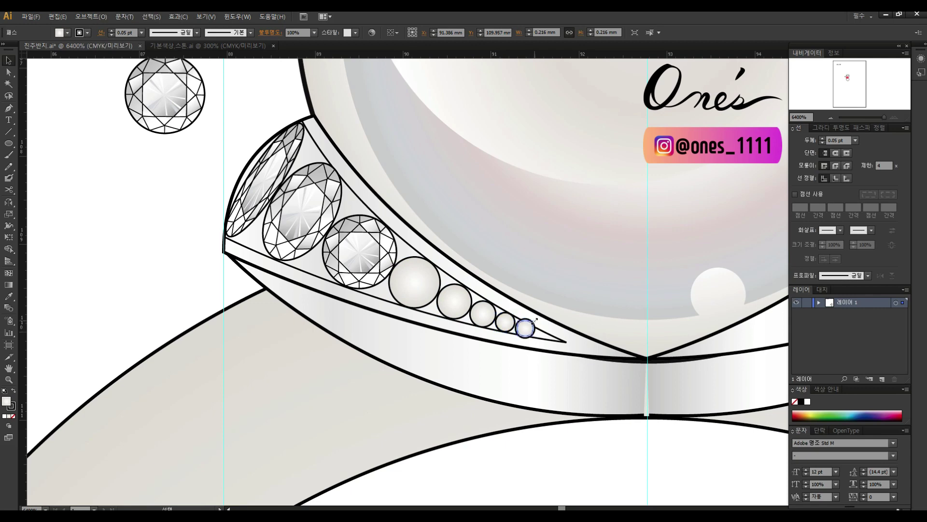
{"action": "left_click", "coordinate": [211, 227]}
{"action": "left_click_drag", "start_coordinate": [464, 252], "coordinate": [534, 346]}
{"action": "key", "text": "ctrl+s"}
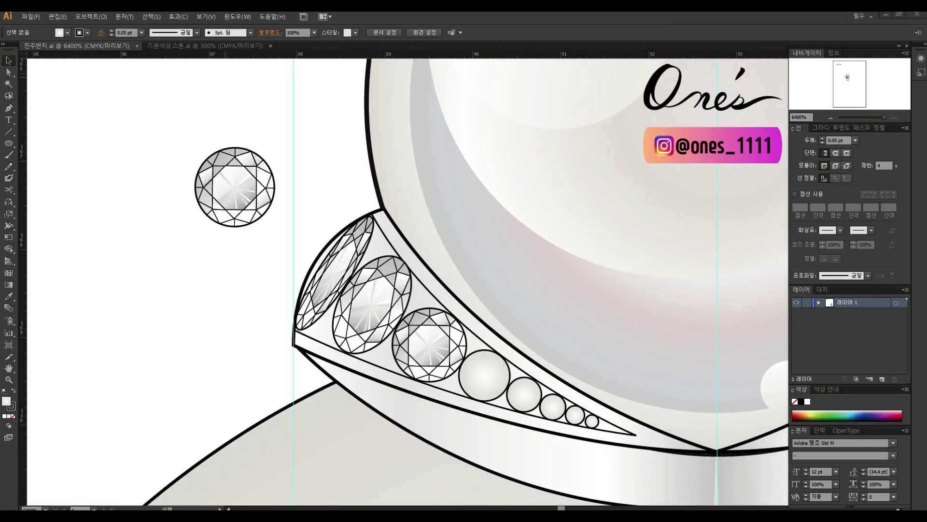
- Copy the small gradient circle into the gaps around the round third diamond, about 0.24 to 0.27 mm across
{"action": "left_click", "coordinate": [557, 410]}
{"action": "left_click_drag", "start_coordinate": [456, 377], "coordinate": [479, 344]}
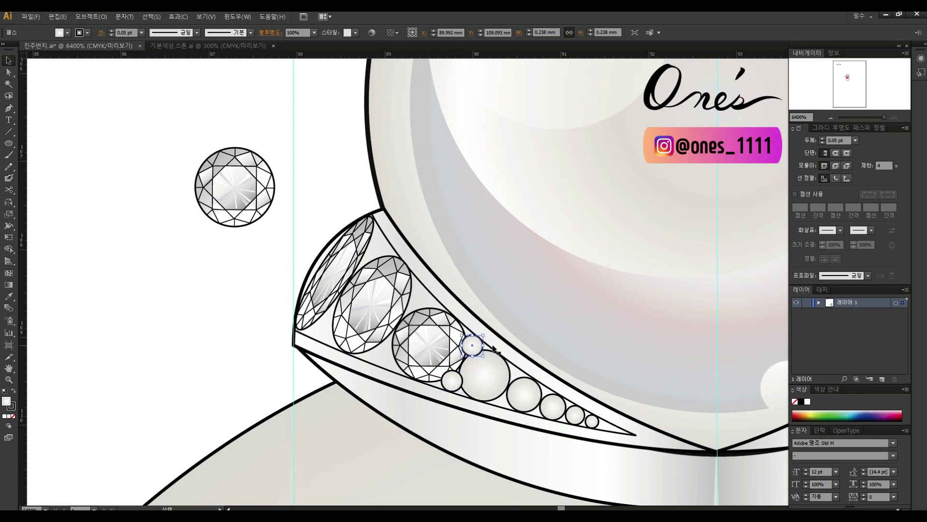
{"action": "scroll", "coordinate": [480, 343], "scroll_direction": "left", "scroll_amount": 5}
{"action": "left_click_drag", "start_coordinate": [644, 379], "coordinate": [575, 354]}
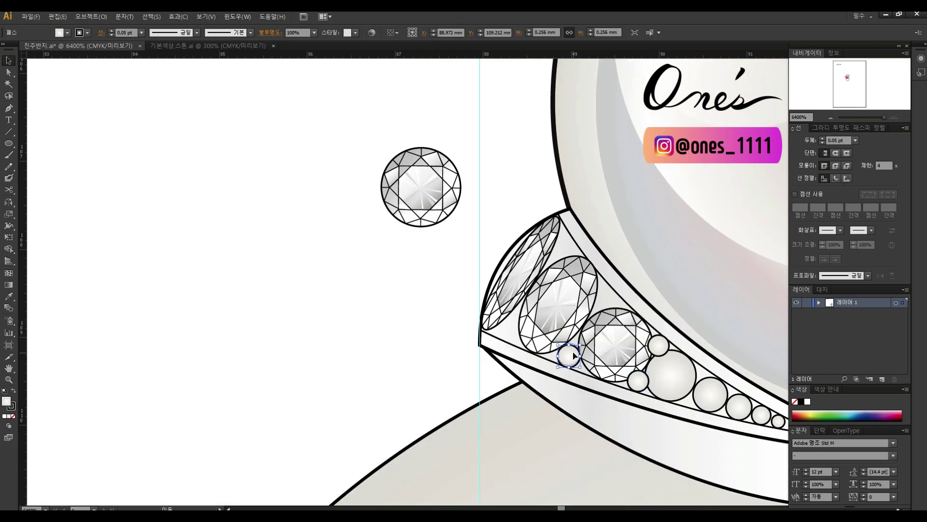
{"action": "left_click_drag", "start_coordinate": [613, 303], "coordinate": [613, 303]}
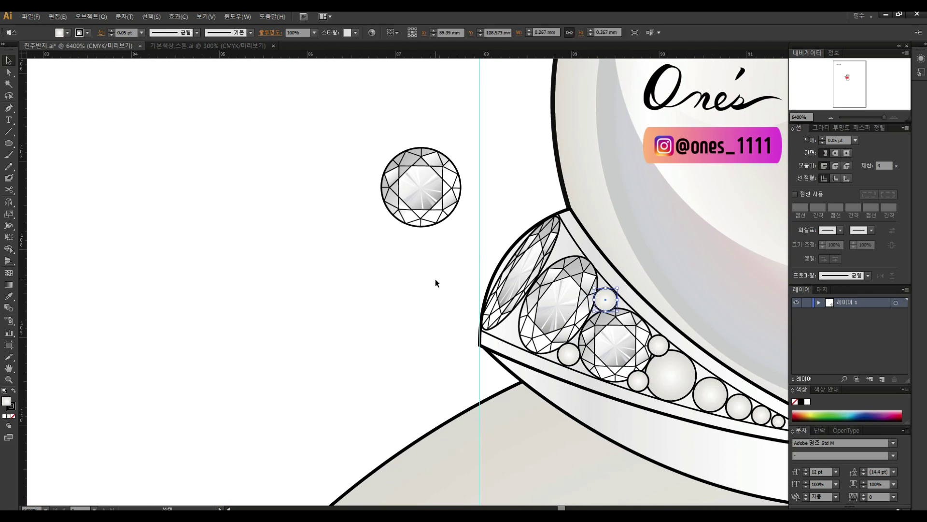
- Add slightly oval copies of the small circle between the two outermost diamonds and delete the spare diamond beside the ring
{"action": "left_click_drag", "start_coordinate": [622, 289], "coordinate": [516, 330]}
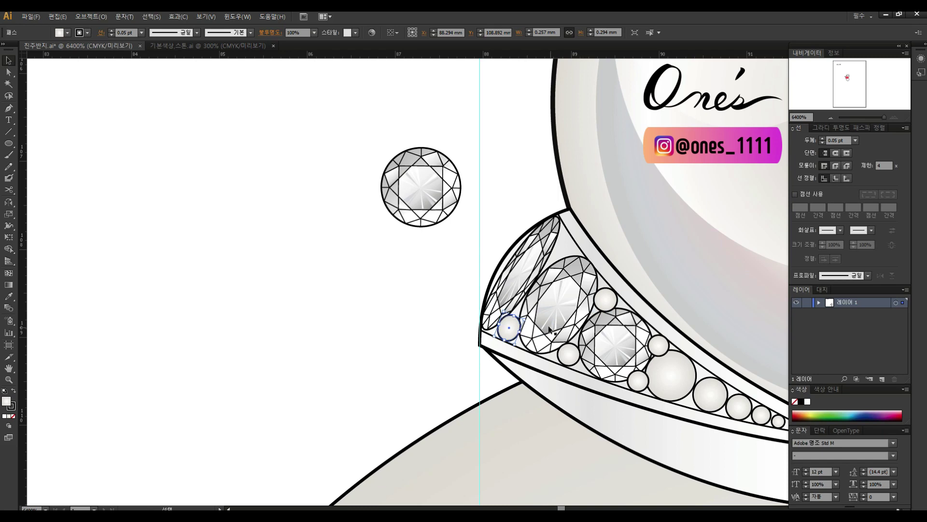
{"action": "left_click", "coordinate": [515, 220]}
{"action": "left_click", "coordinate": [621, 263]}
{"action": "left_click", "coordinate": [517, 210]}
{"action": "left_click_drag", "start_coordinate": [645, 310], "coordinate": [506, 309]}
{"action": "left_click", "coordinate": [313, 209]}
{"action": "key", "text": "Delete"}
- Close the narrow gap at the centre of the curved metal strip beneath the pearl
{"action": "key", "text": "z"}
{"action": "left_click", "coordinate": [648, 346], "text": "alt"}
{"action": "left_click_drag", "start_coordinate": [647, 346], "coordinate": [508, 220]}
{"action": "left_click", "coordinate": [444, 319]}
{"action": "key", "text": "a"}
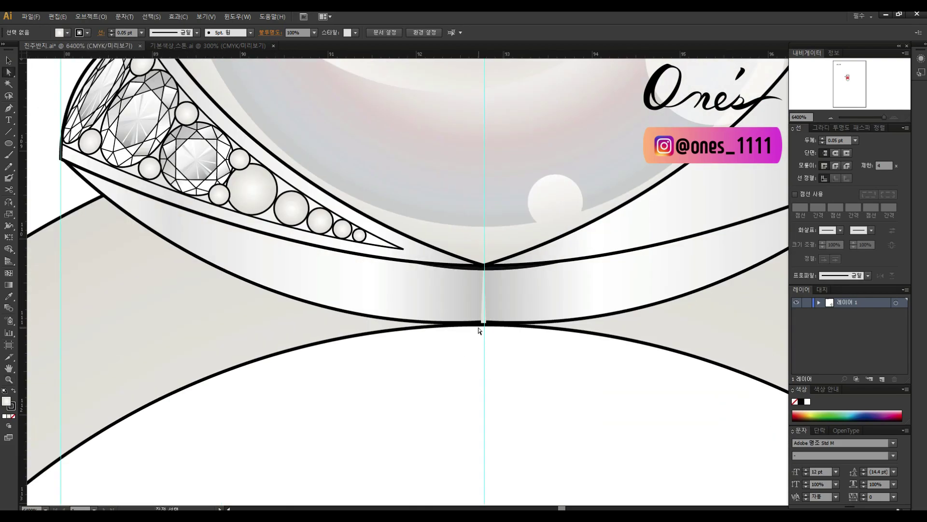
{"action": "left_click", "coordinate": [483, 325], "text": "ctrl"}
{"action": "scroll", "coordinate": [491, 280], "scroll_direction": "down", "scroll_amount": 5}
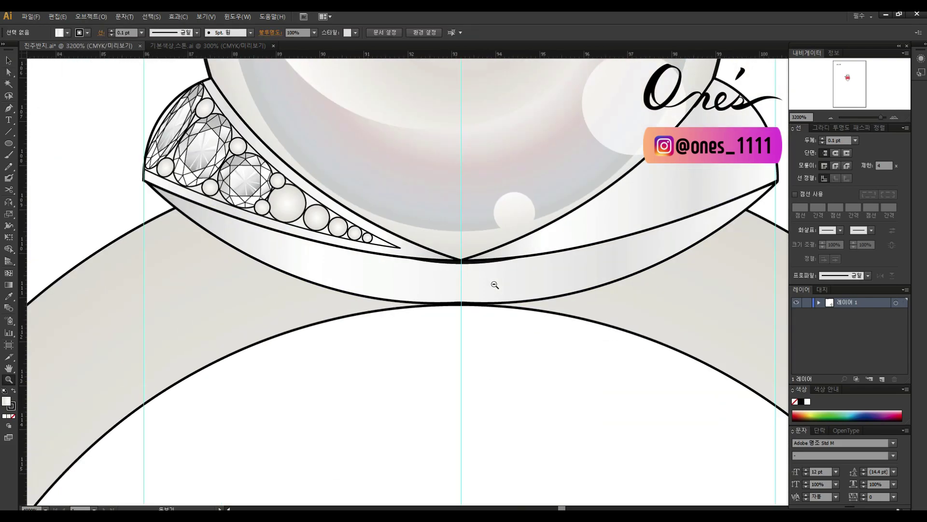
- Mirror a copy of the left shoulder's stones and inset outline onto the right shoulder and nudge it slightly left
{"action": "scroll", "coordinate": [563, 250], "scroll_direction": "up", "scroll_amount": 4}
{"action": "key", "text": "v"}
{"action": "left_click_drag", "start_coordinate": [175, 178], "coordinate": [425, 324]}
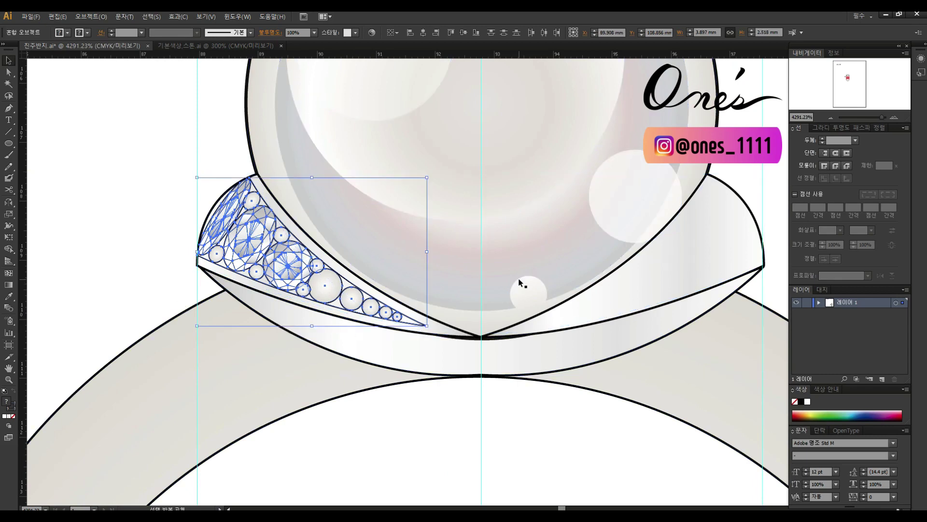
{"action": "key", "text": "r"}
{"action": "left_click_drag", "start_coordinate": [385, 311], "coordinate": [580, 288]}
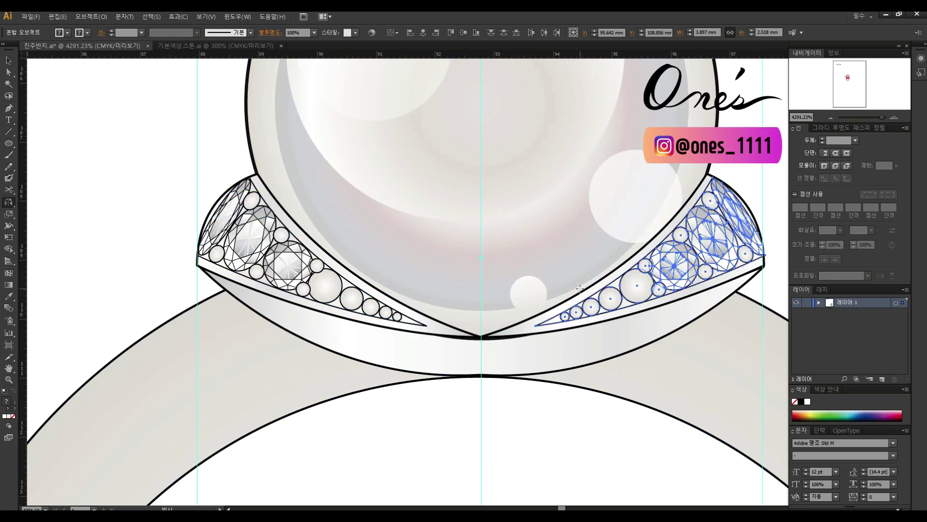
{"action": "key", "text": "v"}
{"action": "key", "text": "Left"}
{"action": "left_click", "coordinate": [754, 174]}
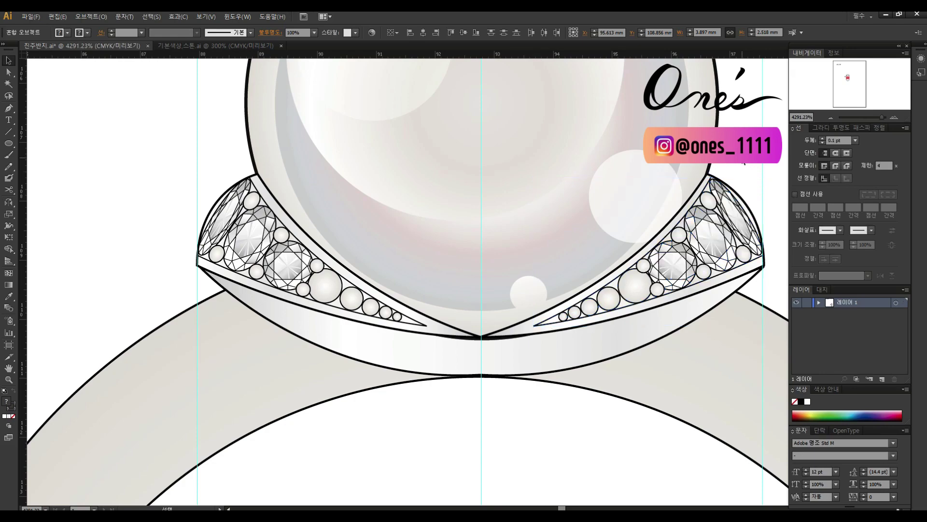
- Adjust the anchor point at the upper corner of the right shoulder's inset outline
{"action": "key", "text": "z"}
{"action": "left_click", "coordinate": [641, 259]}
{"action": "left_click", "coordinate": [536, 252]}
{"action": "key", "text": "a"}
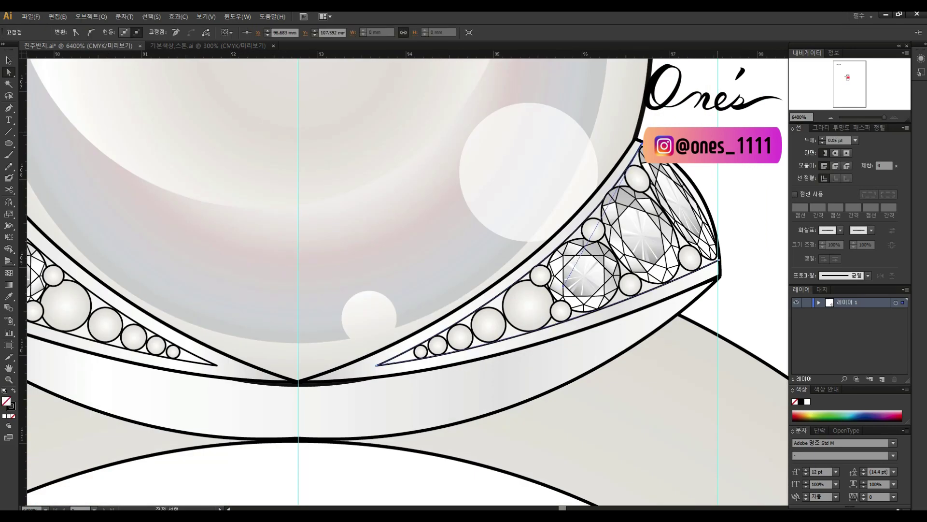
- Turn the 20 mm horizontal line into a vertical line about 28 mm long joining the left edges of both ring views
{"action": "key", "text": "z"}
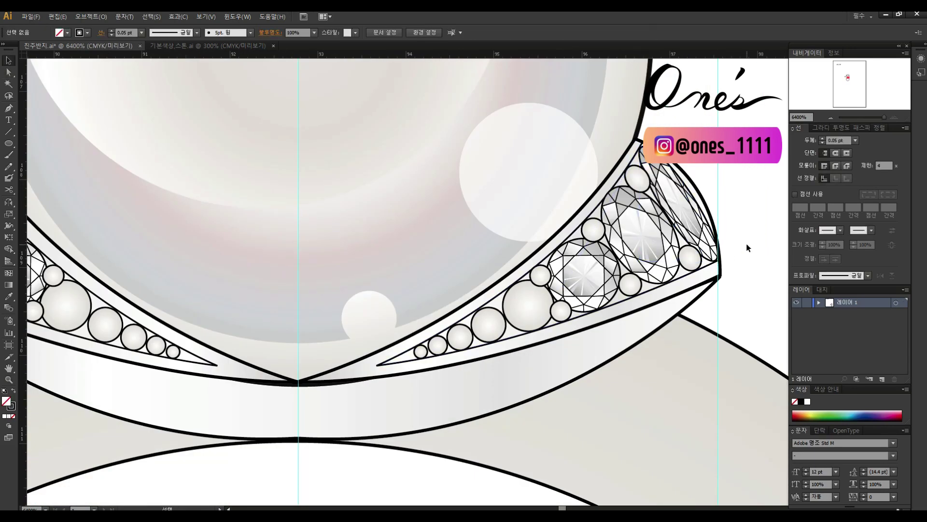
{"action": "left_click", "coordinate": [434, 317], "text": "alt"}
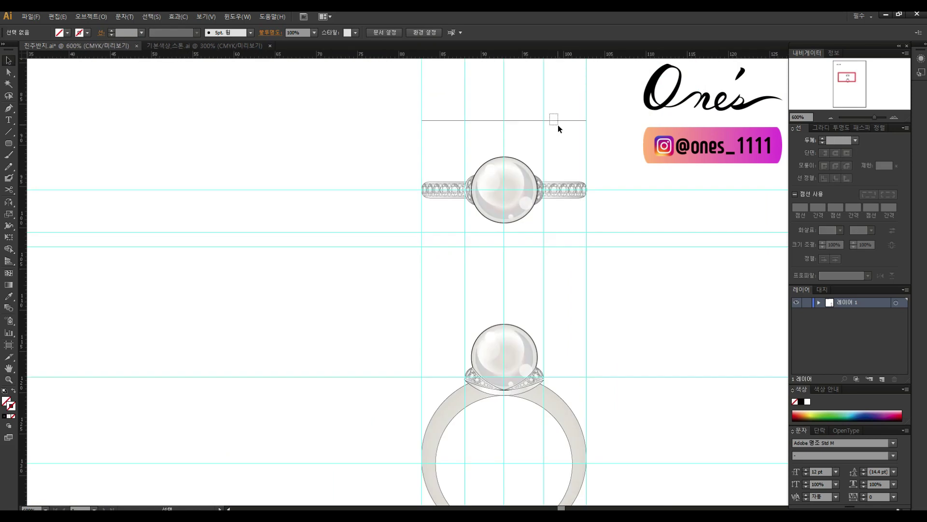
{"action": "left_click_drag", "start_coordinate": [558, 125], "coordinate": [542, 290]}
{"action": "scroll", "coordinate": [502, 258], "scroll_direction": "down", "scroll_amount": 2}
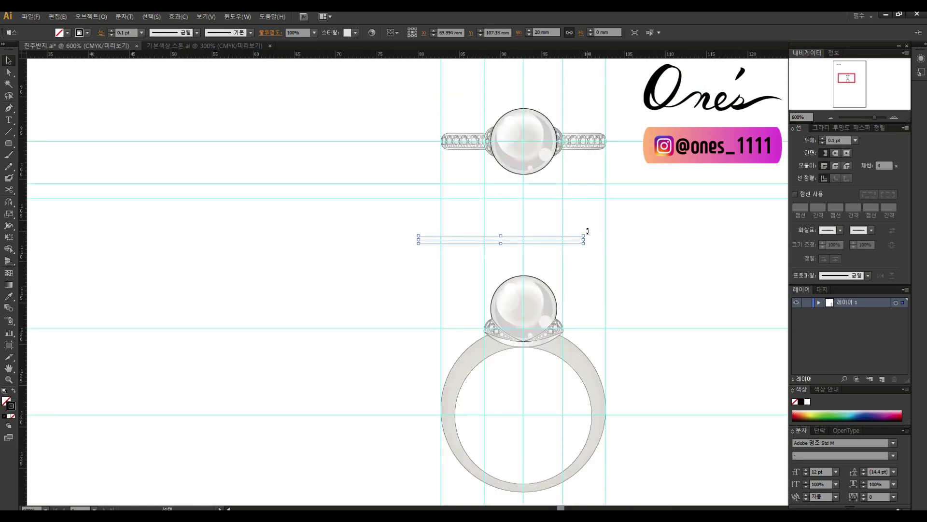
{"action": "left_click_drag", "start_coordinate": [442, 250], "coordinate": [441, 251]}
{"action": "left_click_drag", "start_coordinate": [441, 315], "coordinate": [441, 391]}
- Give the vertical line a red 0.5 pt stroke with a 4 pt dash
{"action": "triple_click", "coordinate": [846, 139]}
{"action": "type", "text": "1"}
{"action": "key", "text": "Return"}
{"action": "type", "text": "0.5"}
{"action": "key", "text": "Return"}
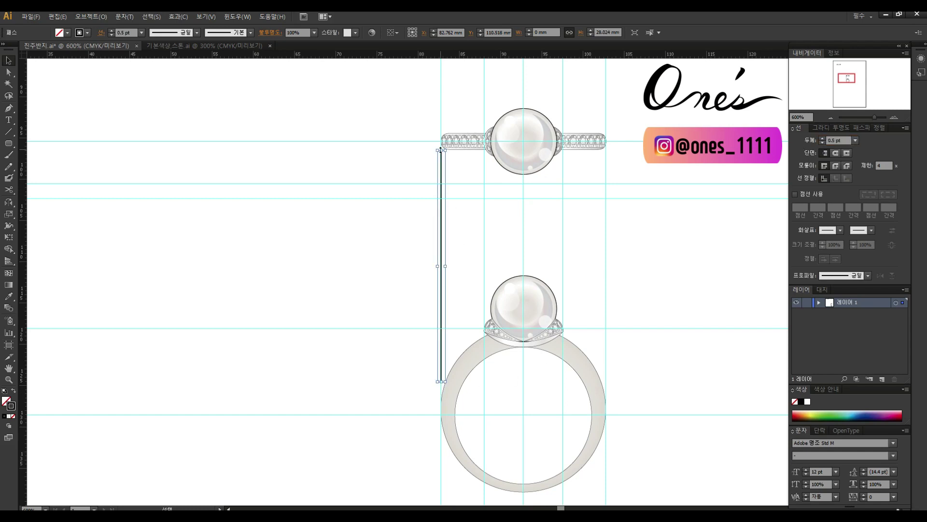
{"action": "double_click", "coordinate": [11, 407]}
{"action": "left_click", "coordinate": [708, 388]}
{"action": "left_click", "coordinate": [685, 290]}
{"action": "left_click", "coordinate": [807, 269]}
{"action": "left_click", "coordinate": [795, 194]}
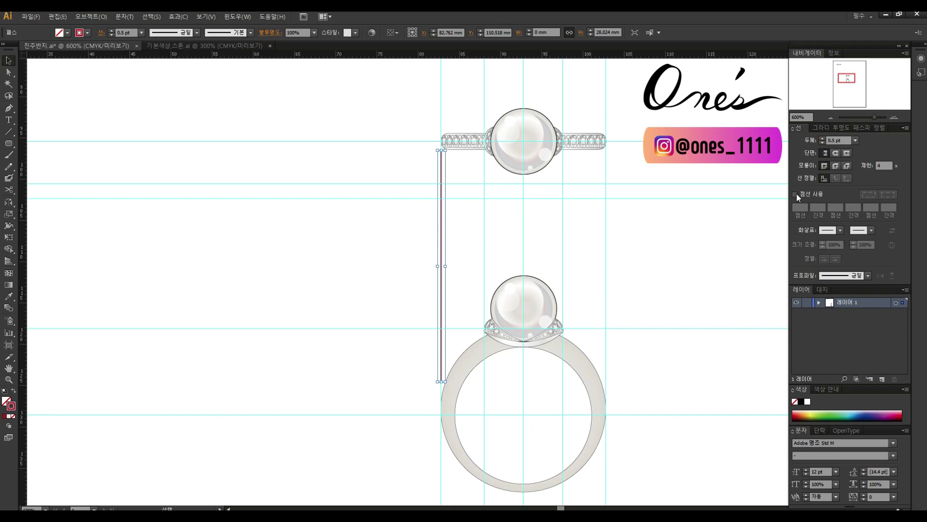
{"action": "type", "text": "4"}
{"action": "key", "text": "Return"}
- Copy the dashed line to the ring's right edge and add a shorter pair, about 17 mm long, at the pearl's sides
{"action": "left_click_drag", "start_coordinate": [608, 222], "coordinate": [609, 224]}
{"action": "left_click", "coordinate": [449, 249]}
{"action": "left_click_drag", "start_coordinate": [500, 249], "coordinate": [499, 249]}
{"action": "left_click_drag", "start_coordinate": [497, 407], "coordinate": [497, 316]}
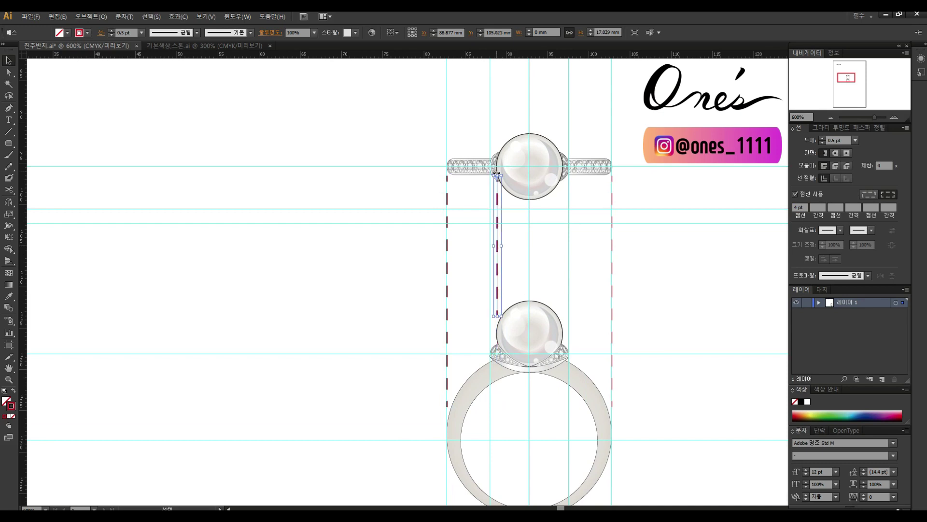
{"action": "left_click_drag", "start_coordinate": [474, 242], "coordinate": [507, 255]}
{"action": "left_click_drag", "start_coordinate": [497, 248], "coordinate": [560, 249]}
{"action": "left_click", "coordinate": [550, 241]}
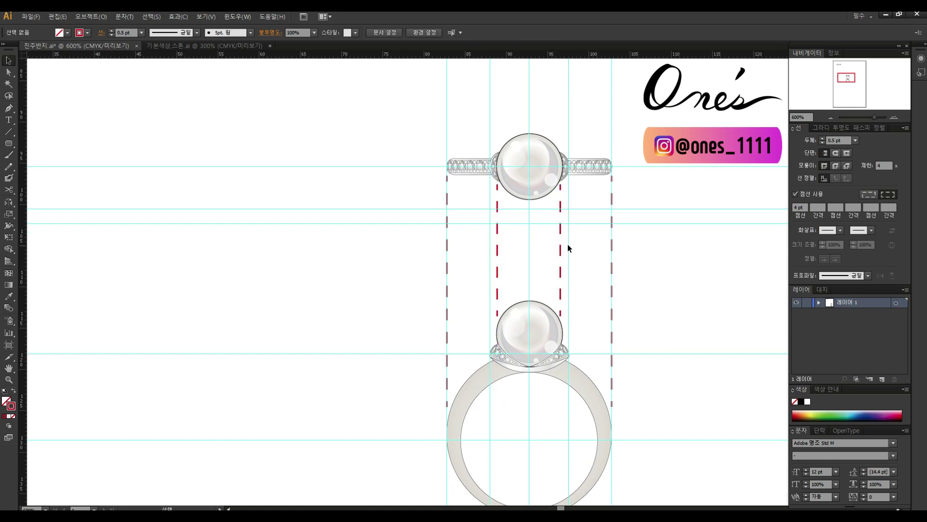
- Add the text label "Top" above the top view of the ring
{"action": "scroll", "coordinate": [550, 232], "scroll_direction": "down", "scroll_amount": 3}
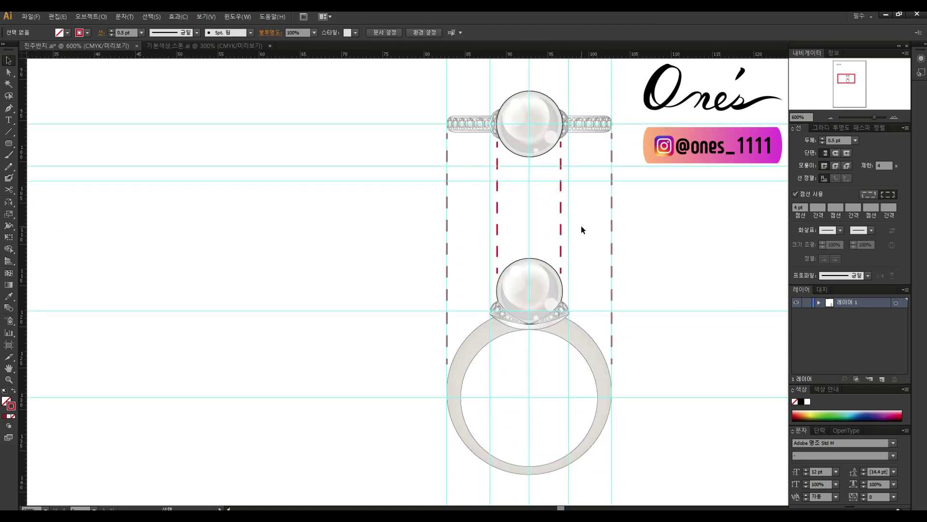
{"action": "scroll", "coordinate": [581, 227], "scroll_direction": "down", "scroll_amount": 5}
{"action": "left_click_drag", "start_coordinate": [592, 207], "coordinate": [586, 289]}
{"action": "key", "text": "ctrl+minus"}
{"action": "key", "text": "t"}
{"action": "left_click", "coordinate": [422, 131]}
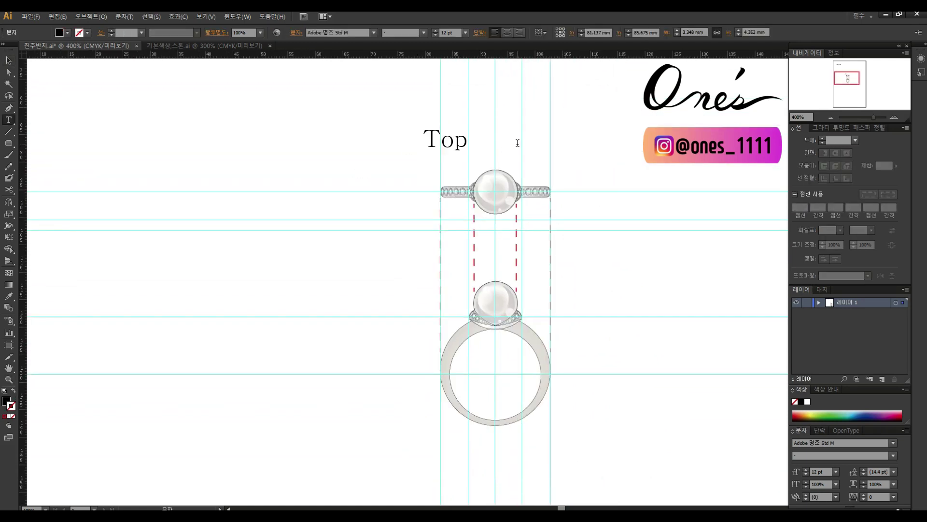
{"action": "key", "text": "Escape"}
- Move the label closer to the top view, duplicate it beside the front view and change the copy to "Front"
{"action": "left_click_drag", "start_coordinate": [473, 141], "coordinate": [439, 296]}
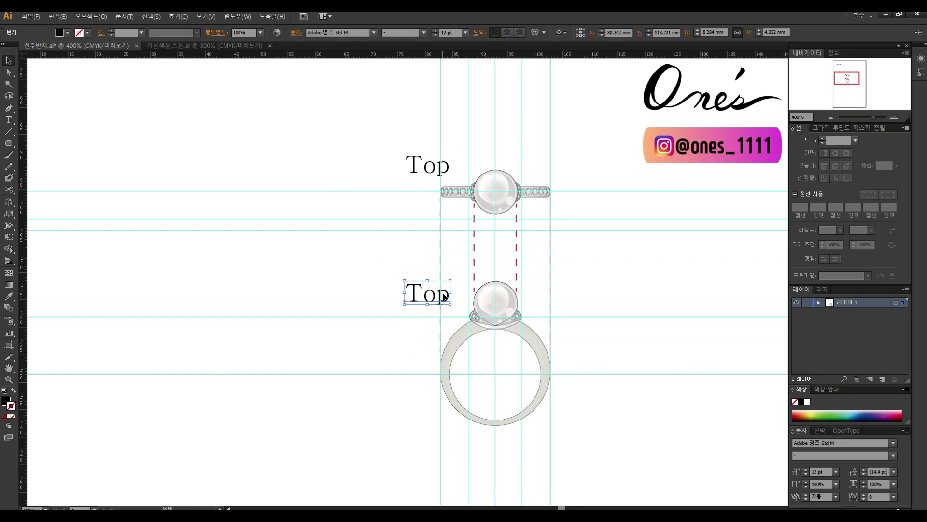
{"action": "double_click", "coordinate": [425, 294]}
{"action": "type", "text": "F"}
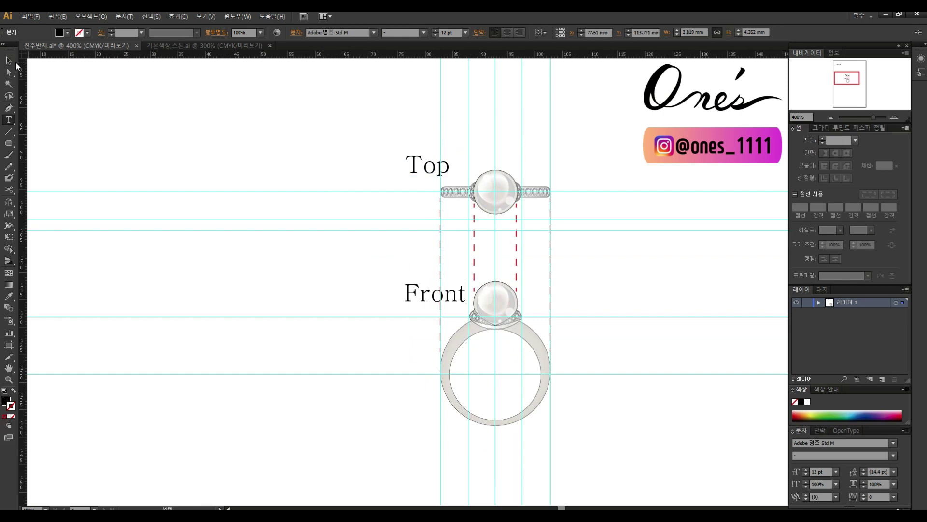
{"action": "type", "text": "ront"}
{"action": "key", "text": "Escape"}
- Shift the Front and Top labels outward so they sit clear of the ring and end at its left dashed line
{"action": "key", "text": "Left"}
{"action": "key", "text": "Left"}
{"action": "key", "text": "Left"}
{"action": "key", "text": "Left"}
{"action": "key", "text": "Left"}
{"action": "key", "text": "Left"}
{"action": "key", "text": "Left"}
{"action": "key", "text": "Left"}
{"action": "left_click", "coordinate": [462, 291]}
{"action": "left_click_drag", "start_coordinate": [400, 294], "coordinate": [387, 294]}
{"action": "left_click", "coordinate": [411, 237]}
{"action": "left_click_drag", "start_coordinate": [436, 169], "coordinate": [424, 169]}
{"action": "left_click", "coordinate": [587, 233]}
{"action": "left_click", "coordinate": [435, 297]}
{"action": "left_click", "coordinate": [445, 290]}
- Shorten the inner pair of dashed lines so they end well above the front view's pearl
{"action": "key", "text": "ctrl+equal"}
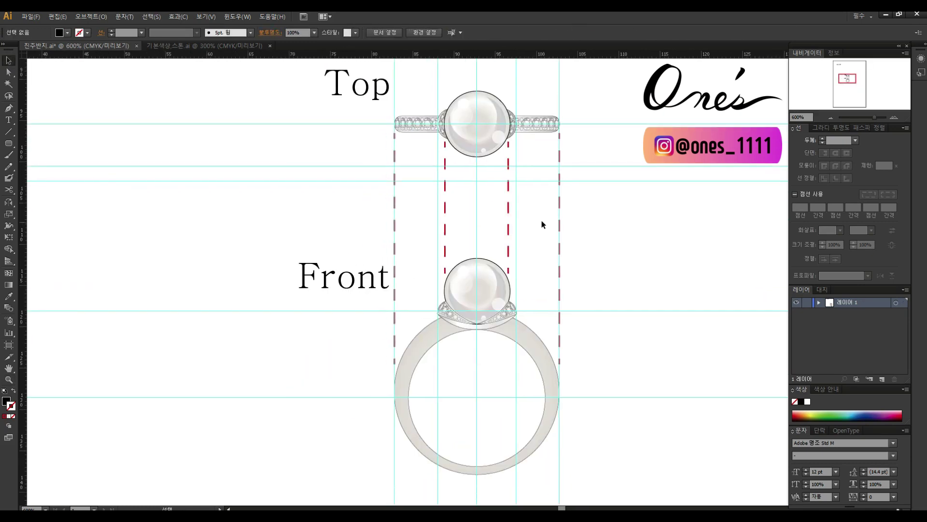
{"action": "left_click", "coordinate": [445, 215]}
{"action": "left_click_drag", "start_coordinate": [487, 218], "coordinate": [487, 217]}
{"action": "left_click", "coordinate": [602, 251]}
{"action": "left_click_drag", "start_coordinate": [517, 244], "coordinate": [485, 276]}
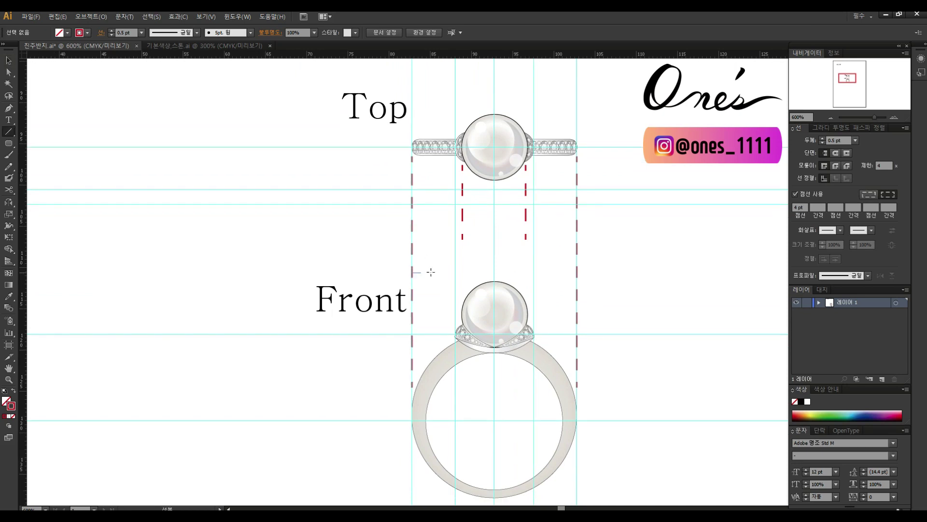
- Draw solid red horizontal dimension lines connecting the inner dashed pair and the outer dashed pair
{"action": "left_click_drag", "start_coordinate": [578, 274], "coordinate": [568, 253]}
{"action": "left_click", "coordinate": [795, 194]}
{"action": "key", "text": "v"}
{"action": "left_click", "coordinate": [633, 252]}
{"action": "key", "text": "ctrl+z"}
{"action": "left_click", "coordinate": [630, 253]}
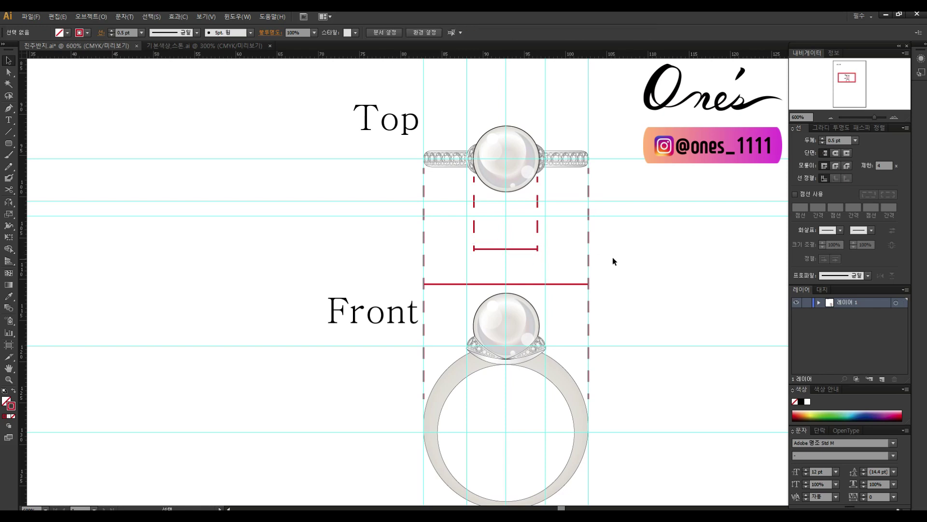
- Extend the outer dashed lines past the bottom of the ring and move the wide dimension line beneath the front view
{"action": "scroll", "coordinate": [613, 261], "scroll_direction": "down", "scroll_amount": 2}
{"action": "left_click_drag", "start_coordinate": [418, 255], "coordinate": [419, 255]}
{"action": "scroll", "coordinate": [573, 337], "scroll_direction": "up", "scroll_amount": 1}
{"action": "left_click", "coordinate": [524, 227]}
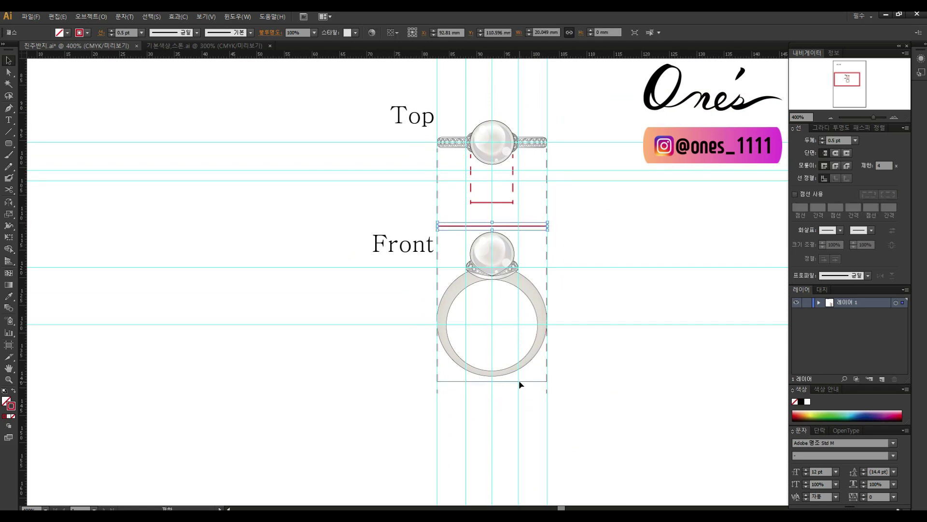
{"action": "left_click_drag", "start_coordinate": [519, 396], "coordinate": [519, 395]}
{"action": "left_click", "coordinate": [503, 307]}
{"action": "scroll", "coordinate": [406, 311], "scroll_direction": "up", "scroll_amount": 1}
- Cover the middle of the lower dimension line with a white, unstroked rectangle about 7.4 by 1.9 mm
{"action": "scroll", "coordinate": [544, 270], "scroll_direction": "down", "scroll_amount": 2}
{"action": "left_click", "coordinate": [9, 143]}
{"action": "left_click_drag", "start_coordinate": [10, 144], "coordinate": [29, 141]}
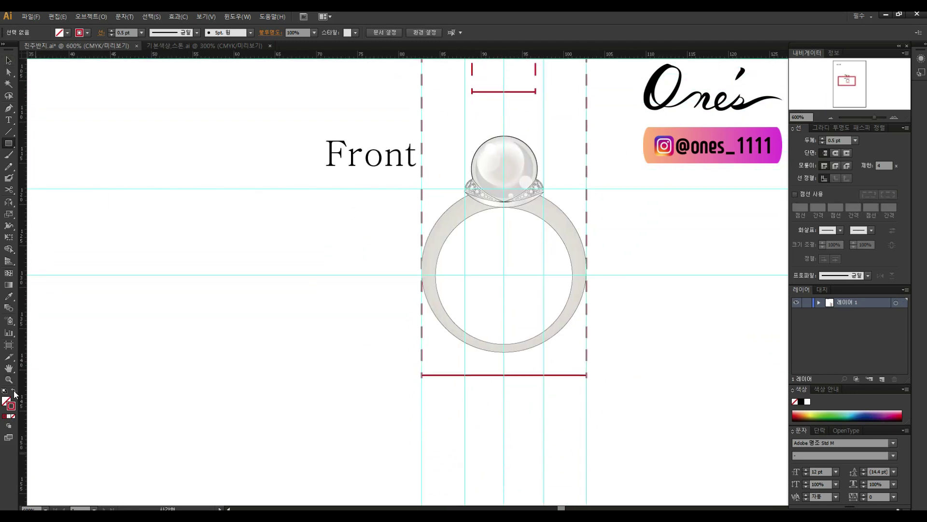
{"action": "mouse_move", "coordinate": [57, 142]}
{"action": "left_mouse_down"}
{"action": "mouse_move", "coordinate": [119, 158]}
{"action": "mouse_move", "coordinate": [507, 379]}
{"action": "left_mouse_up"}
{"action": "key", "text": "shift+x"}
{"action": "double_click", "coordinate": [7, 401]}
{"action": "left_click", "coordinate": [574, 266]}
{"action": "left_click", "coordinate": [798, 272]}
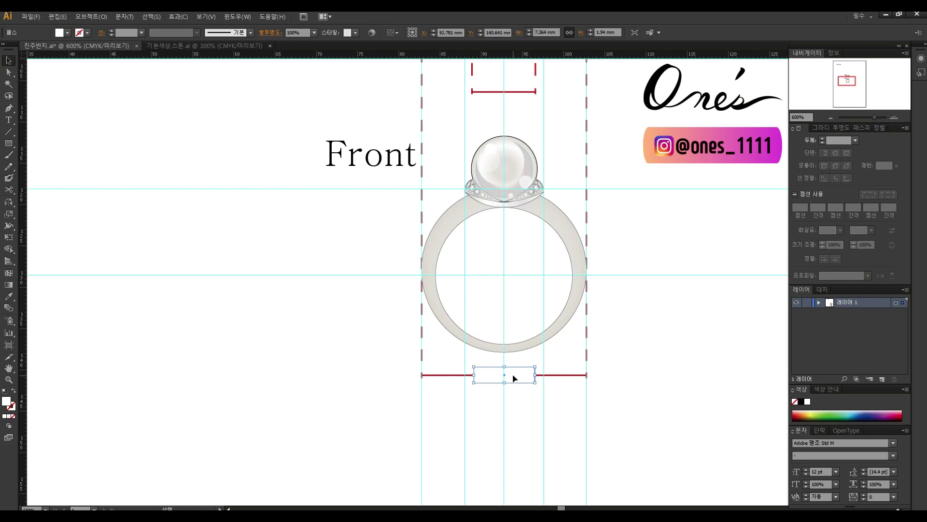
- Copy the white rectangle onto the middle of the pearl's dimension line and narrow it to about 5.1 mm
{"action": "left_click", "coordinate": [521, 442]}
{"action": "scroll", "coordinate": [521, 441], "scroll_direction": "up", "scroll_amount": 2}
{"action": "left_click_drag", "start_coordinate": [521, 438], "coordinate": [524, 146]}
{"action": "left_click_drag", "start_coordinate": [544, 146], "coordinate": [534, 148]}
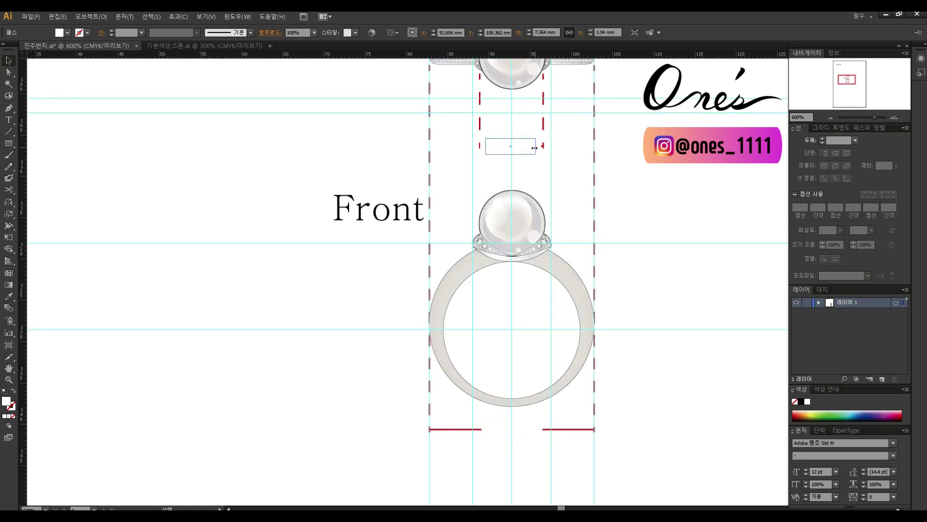
{"action": "left_click", "coordinate": [560, 161]}
{"action": "scroll", "coordinate": [572, 203], "scroll_direction": "up", "scroll_amount": 1}
- Add the text "20" and centre it in the gap of the lower dimension line
{"action": "key", "text": "t"}
{"action": "left_click", "coordinate": [321, 367]}
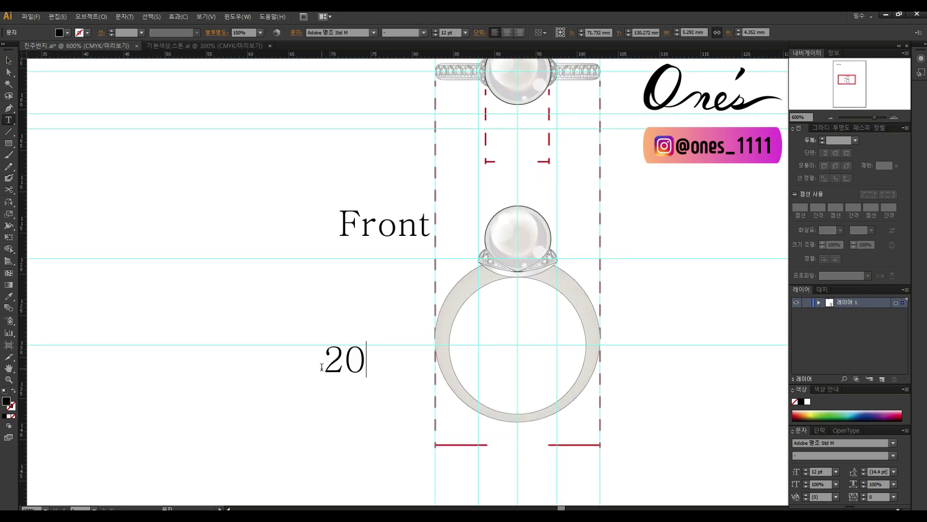
{"action": "key", "text": "Escape"}
{"action": "left_click_drag", "start_coordinate": [344, 360], "coordinate": [518, 446]}
- Copy the number into the gap of the pearl's dimension line and change it to "8"
{"action": "scroll", "coordinate": [530, 219], "scroll_direction": "up", "scroll_amount": 1}
{"action": "left_click", "coordinate": [530, 227]}
{"action": "key", "text": "a"}
{"action": "left_click", "coordinate": [534, 234]}
{"action": "key", "text": "v"}
{"action": "left_click_drag", "start_coordinate": [510, 455], "coordinate": [527, 177]}
{"action": "double_click", "coordinate": [509, 181]}
{"action": "double_click", "coordinate": [509, 181]}
{"action": "type", "text": "8"}
{"action": "key", "text": "Escape"}
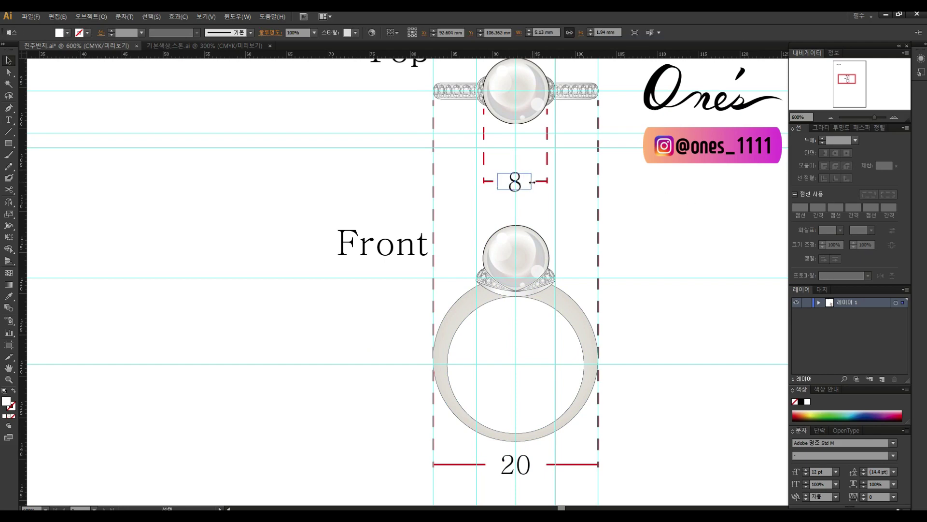
- Hide the guides to leave a clean view of the whole dimensioned drawing
{"action": "key", "text": "ctrl+minus"}
{"action": "right_click", "coordinate": [578, 245]}
{"action": "left_click", "coordinate": [625, 323]}
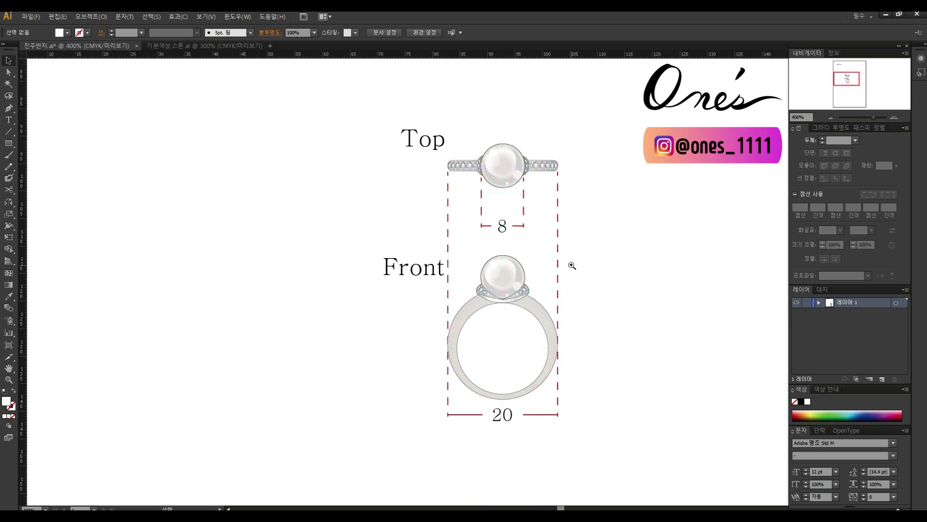